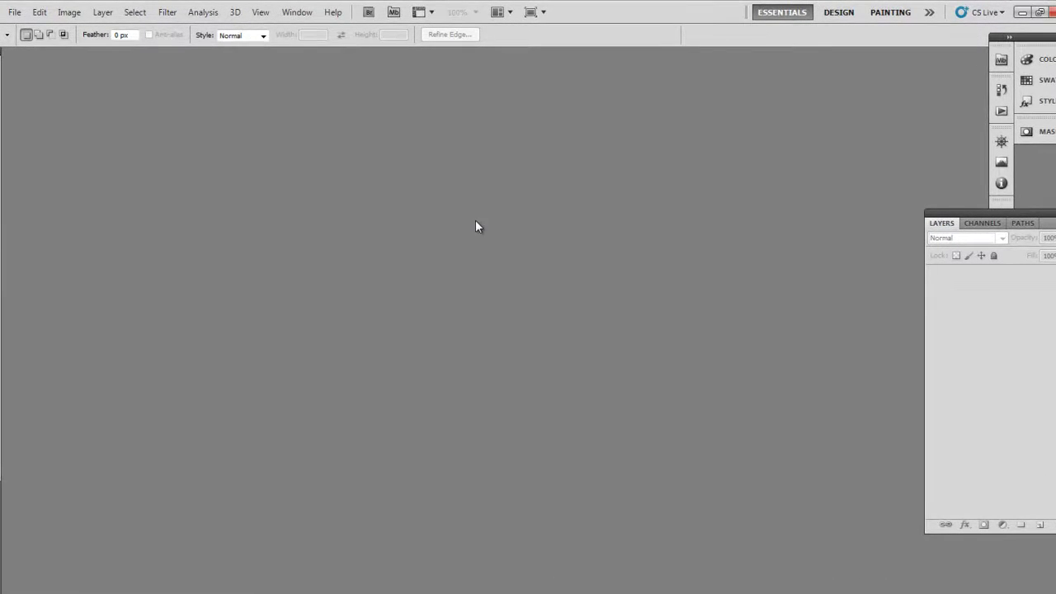
Open the portrait jackie.jpg from the drive's tamil Tutor > images folder
{"action": "double_click", "coordinate": [476, 221]}
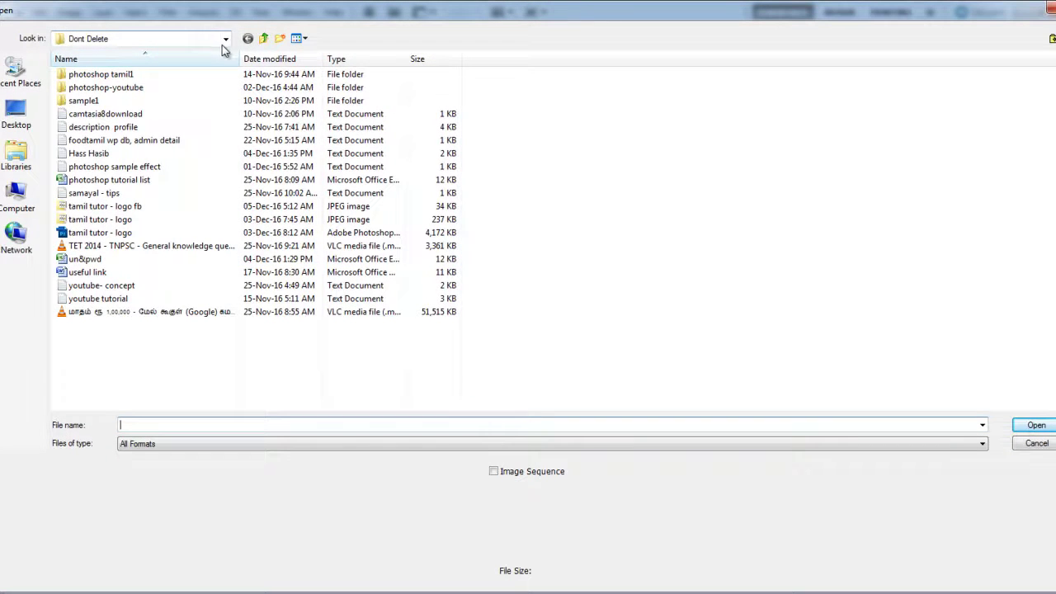
{"action": "left_click", "coordinate": [265, 39]}
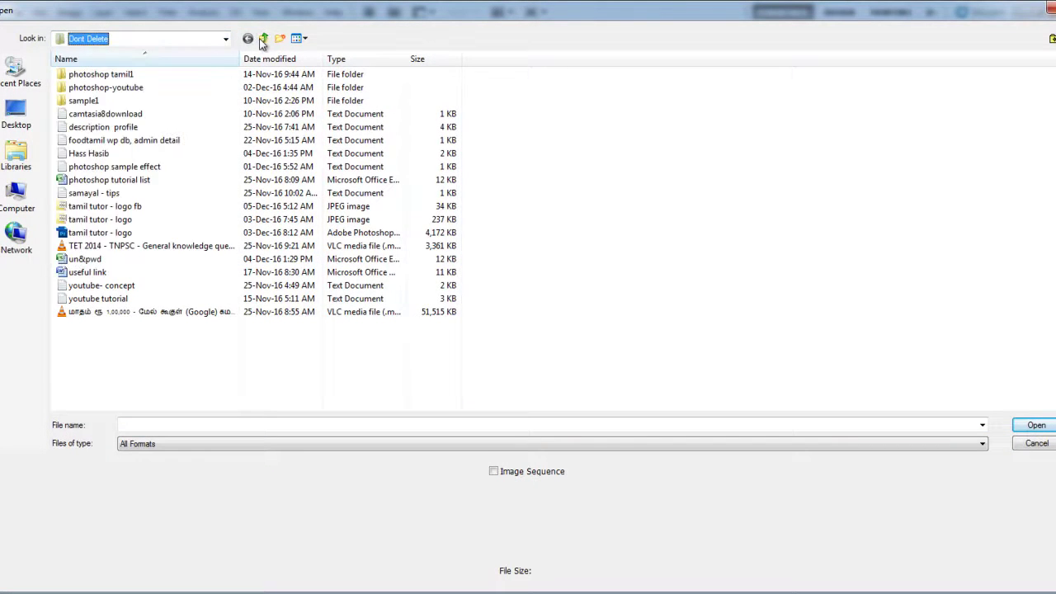
{"action": "double_click", "coordinate": [409, 110]}
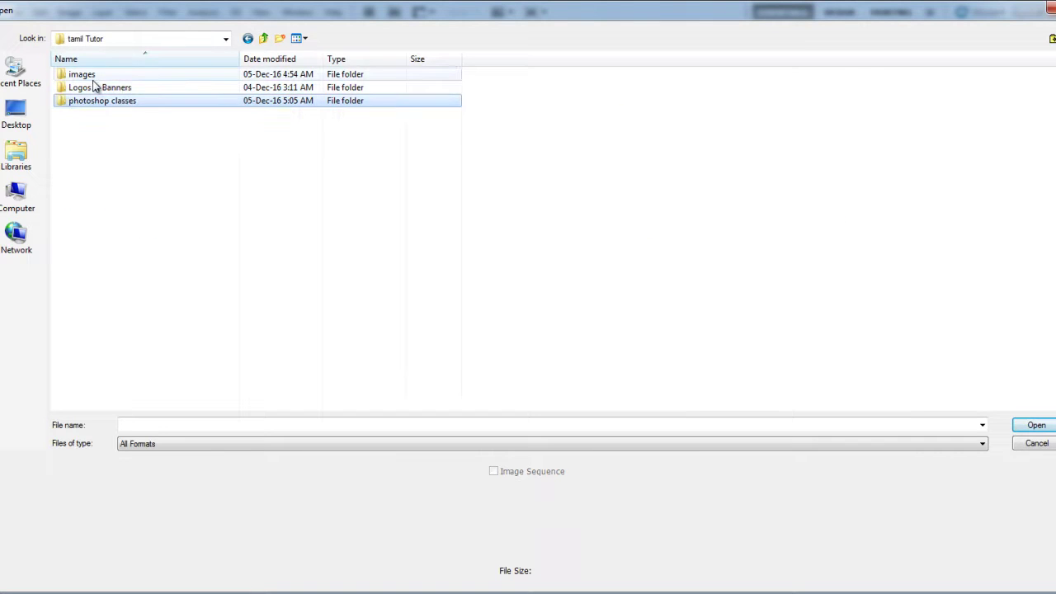
{"action": "double_click", "coordinate": [87, 75]}
{"action": "double_click", "coordinate": [297, 103]}
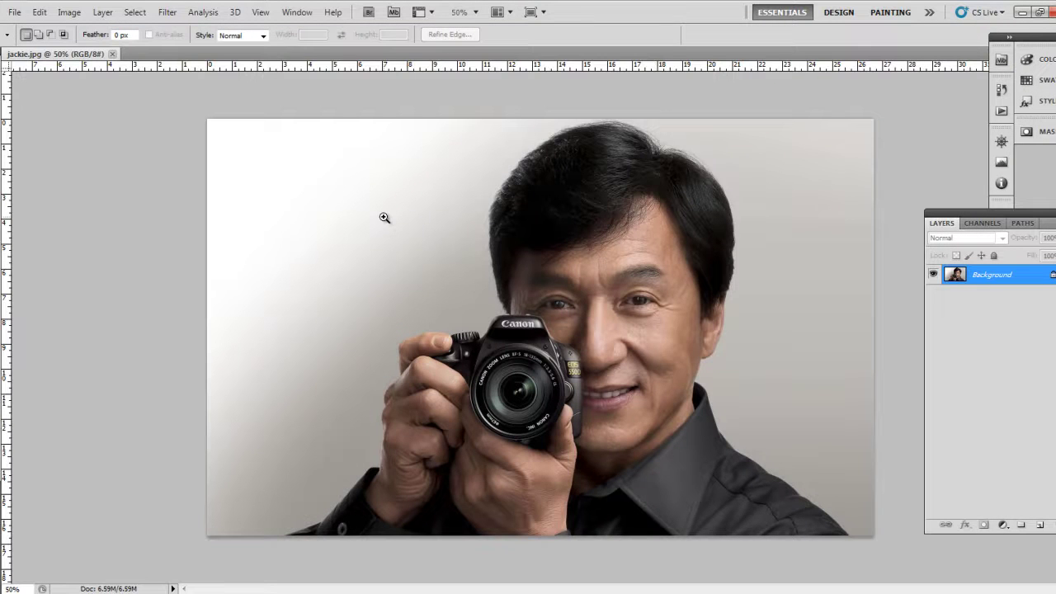
{"action": "left_click", "coordinate": [39, 12]}
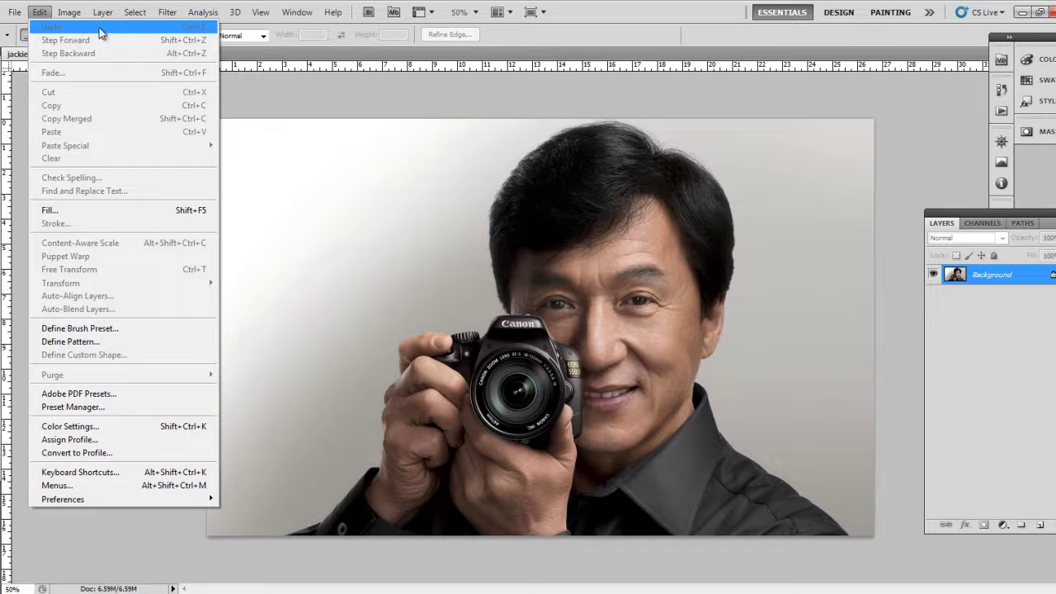
{"action": "left_click", "coordinate": [399, 202]}
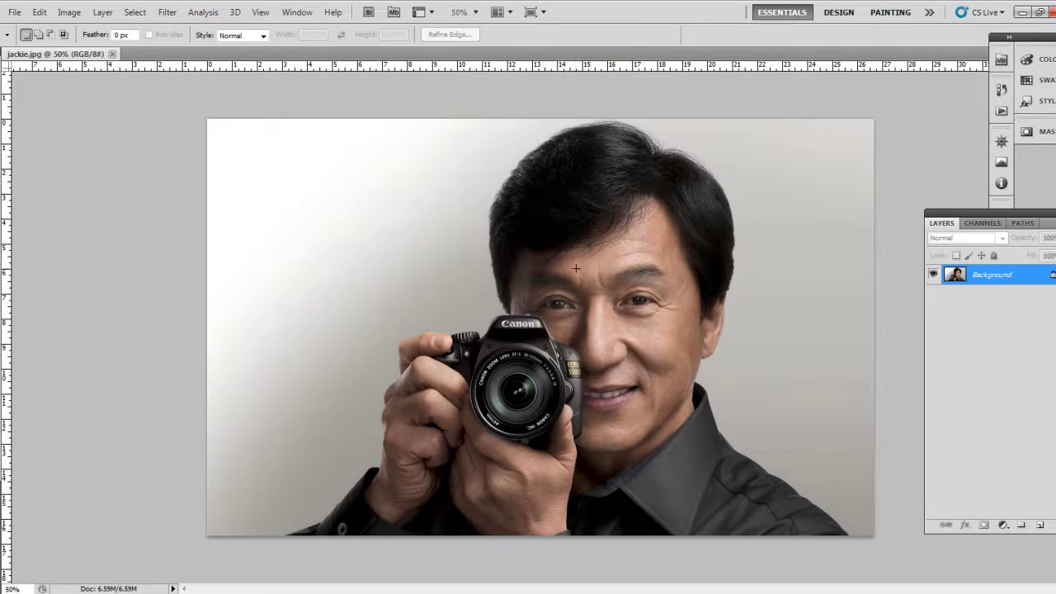
{"action": "left_click_drag", "start_coordinate": [470, 330], "coordinate": [274, 162]}
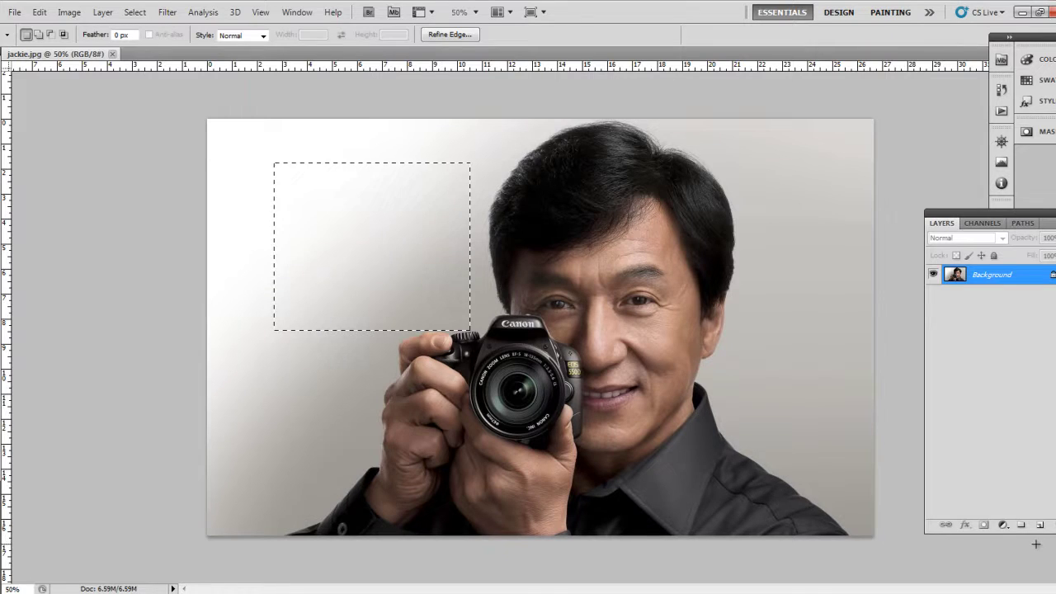
{"action": "key", "text": "alt+BackSpace"}
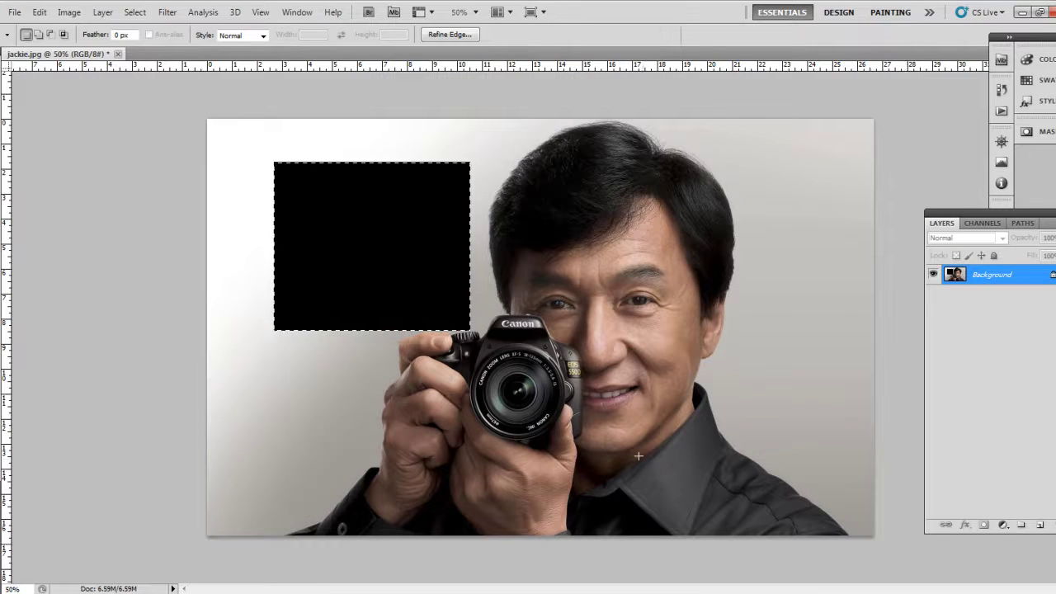
{"action": "left_click", "coordinate": [597, 420]}
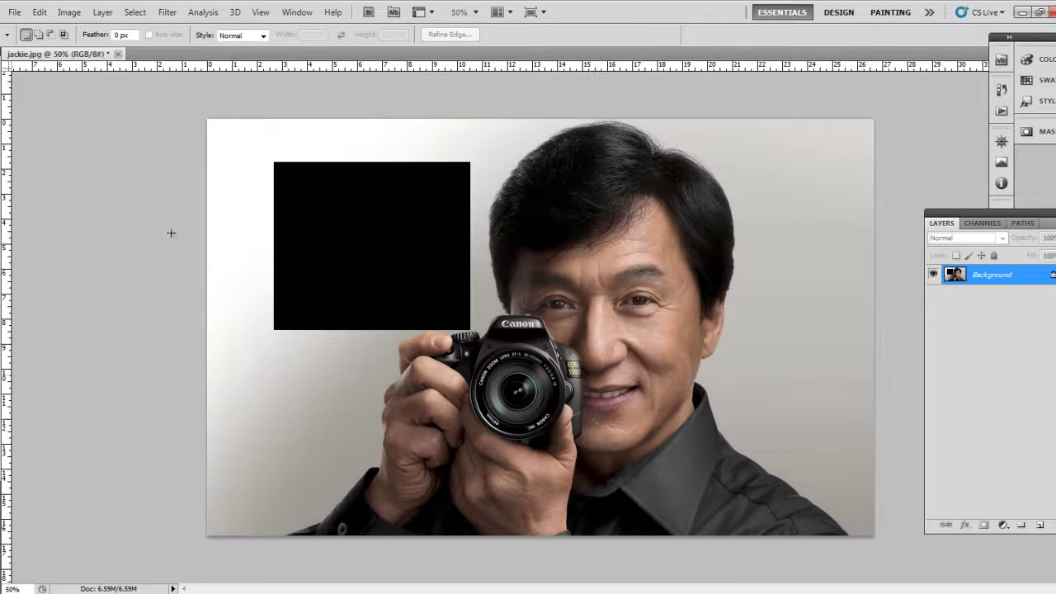
{"action": "left_click", "coordinate": [39, 12]}
{"action": "left_click", "coordinate": [49, 24]}
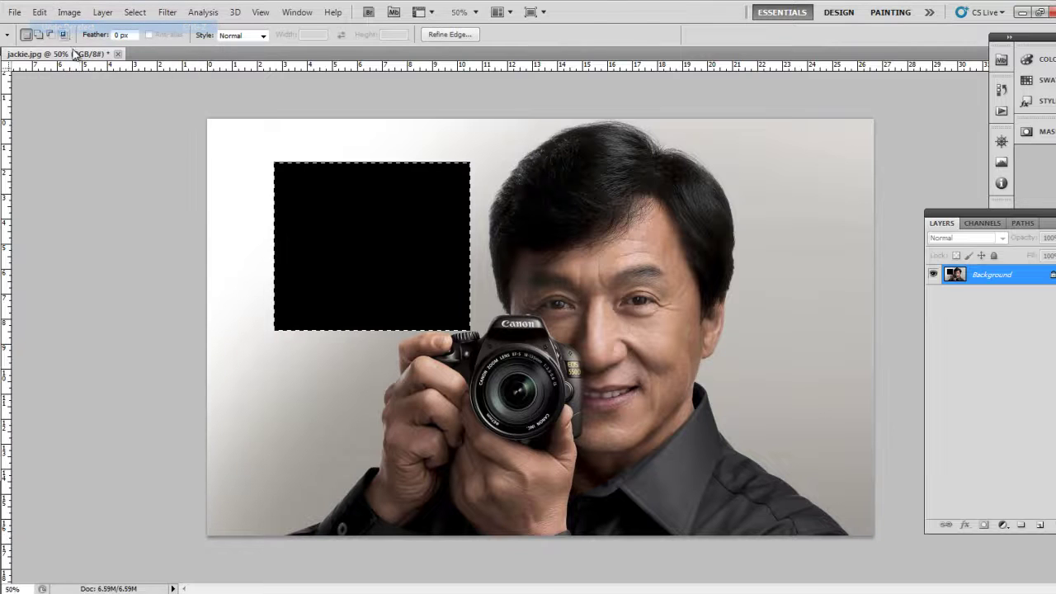
{"action": "left_click", "coordinate": [39, 11]}
{"action": "left_click", "coordinate": [50, 24]}
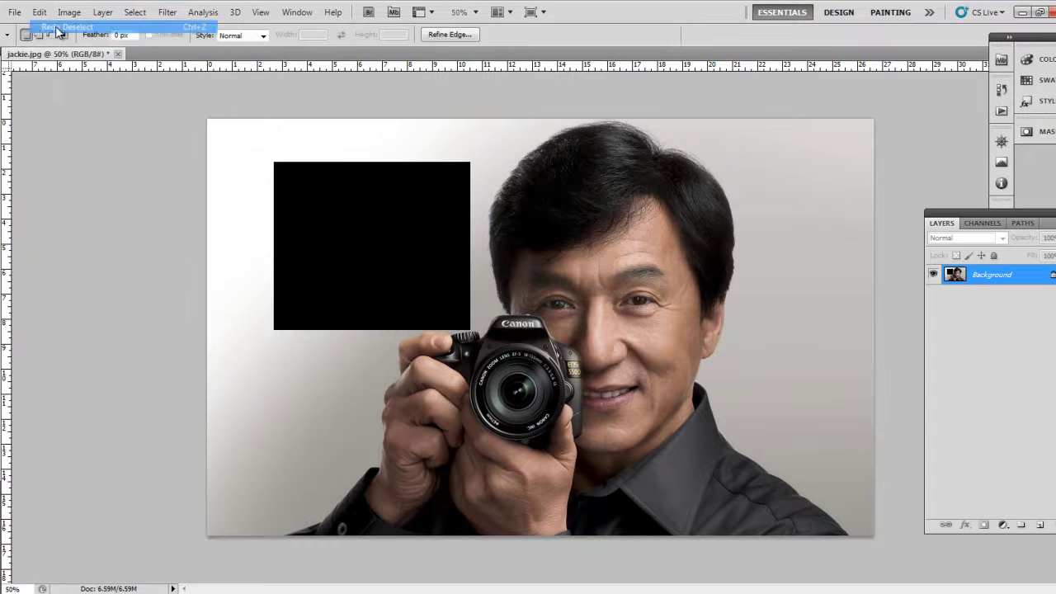
{"action": "left_click", "coordinate": [40, 12]}
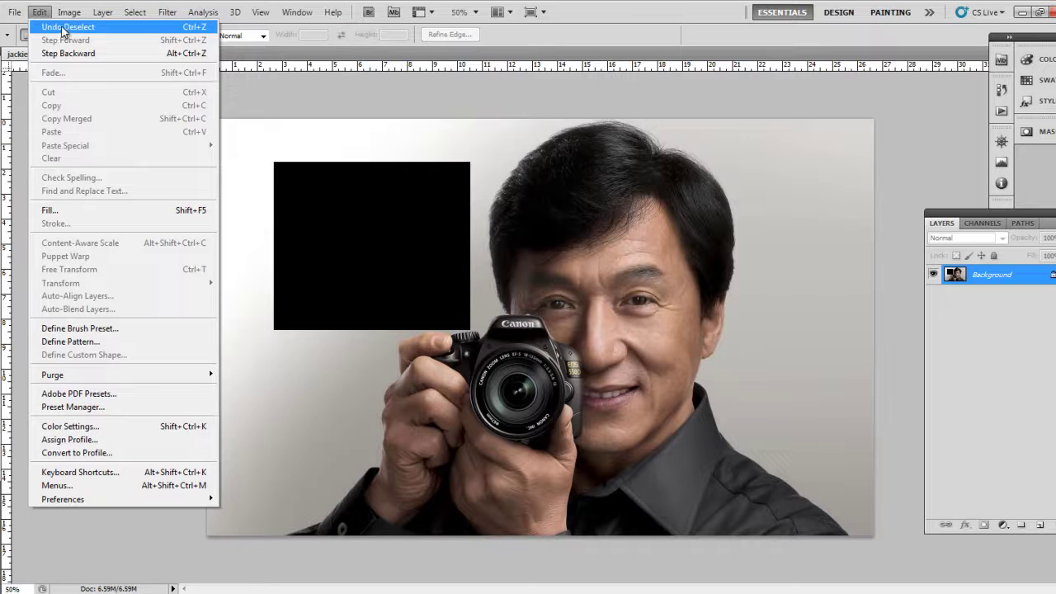
{"action": "left_click", "coordinate": [63, 28]}
{"action": "key", "text": "alt+ctrl+z"}
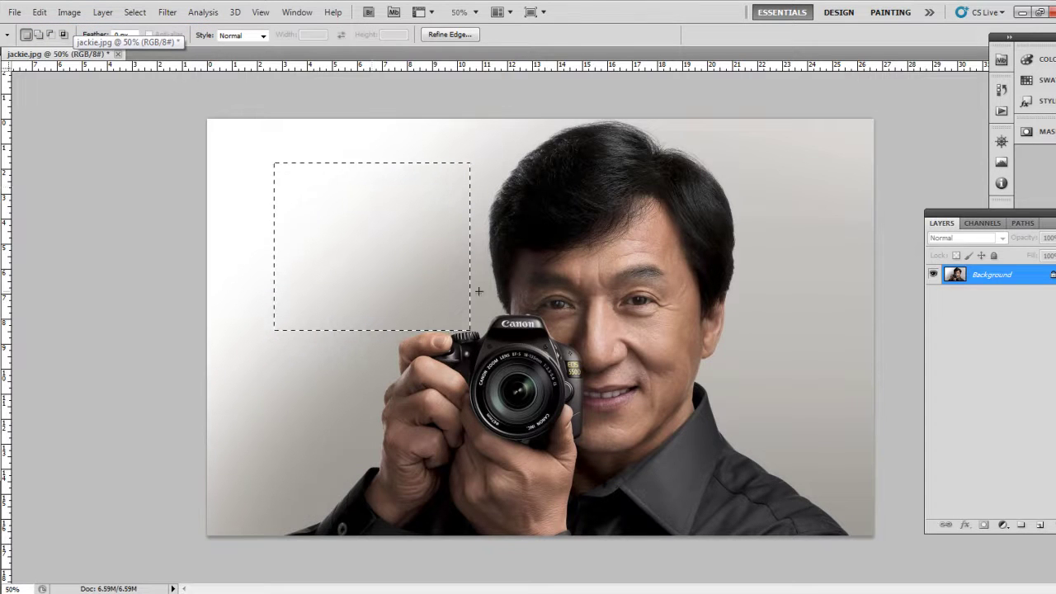
{"action": "left_click", "coordinate": [277, 235]}
{"action": "left_click", "coordinate": [40, 12]}
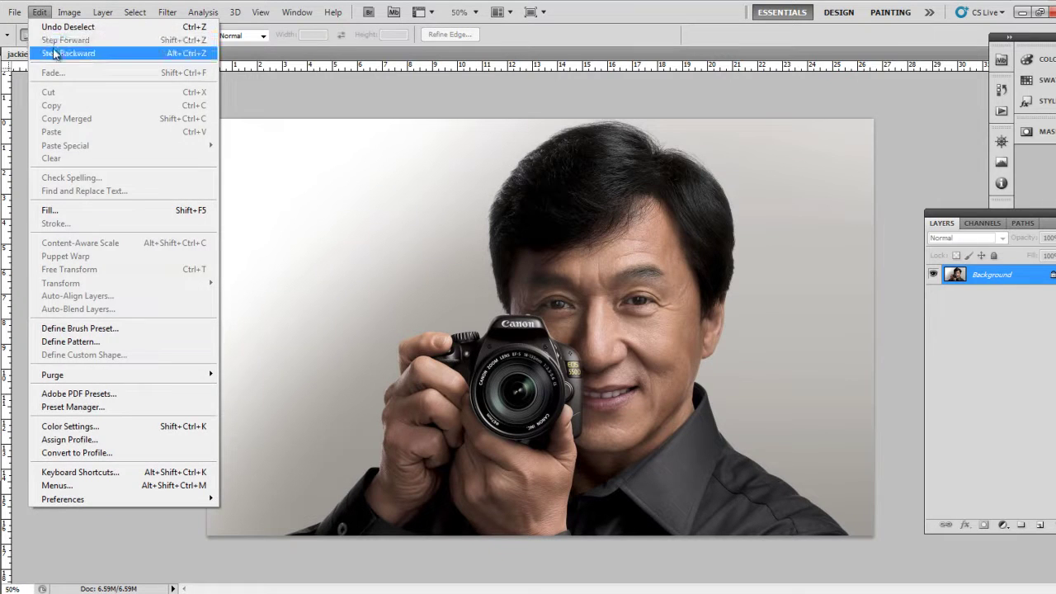
{"action": "left_click", "coordinate": [339, 190]}
{"action": "left_click_drag", "start_coordinate": [380, 247], "coordinate": [384, 251]}
{"action": "key", "text": "alt+BackSpace"}
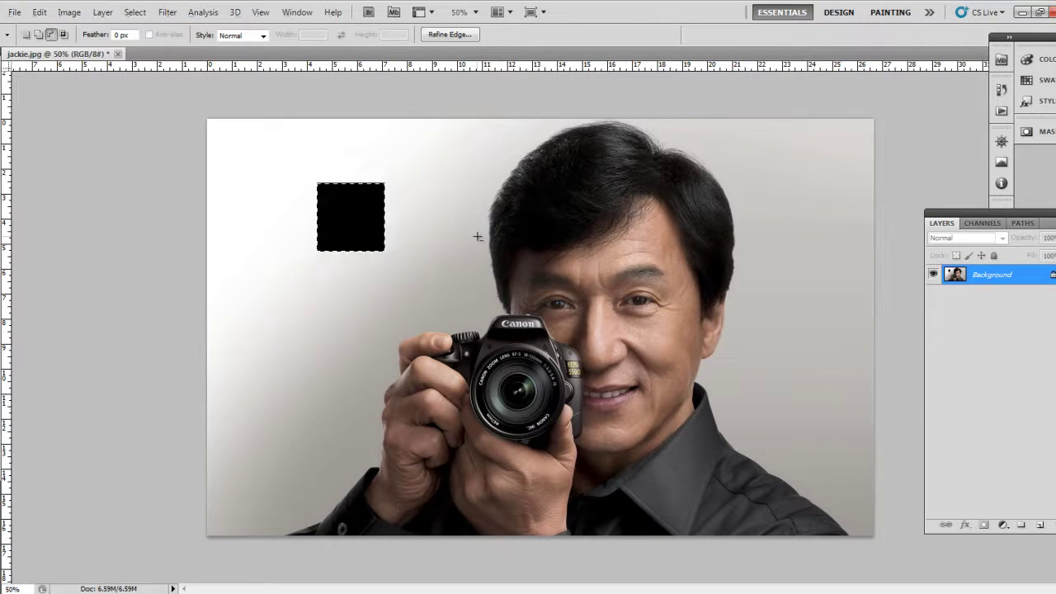
{"action": "key", "text": "alt+BackSpace"}
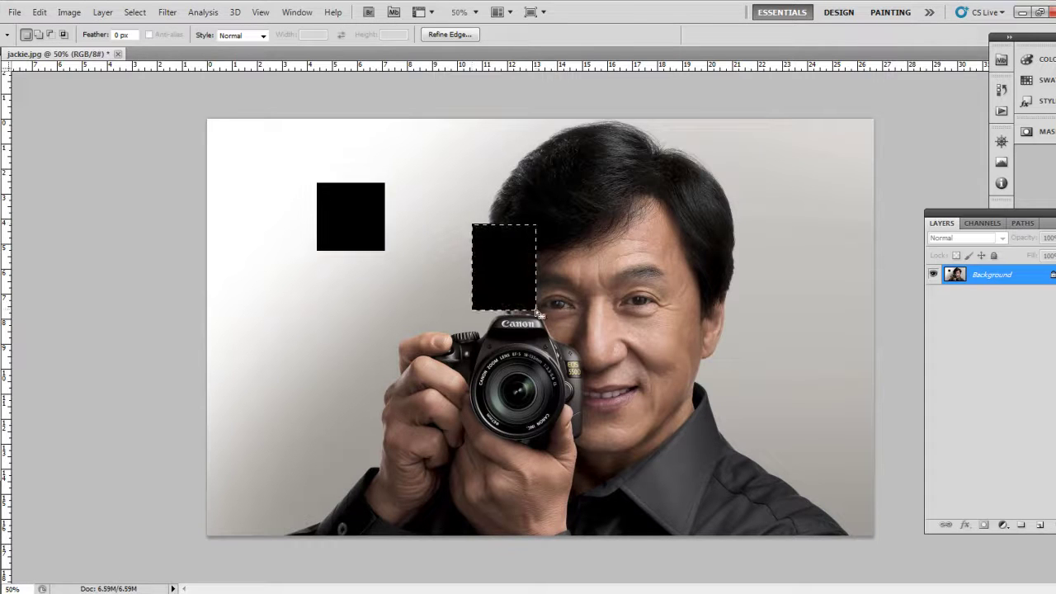
{"action": "key", "text": "ctrl+d"}
{"action": "left_click", "coordinate": [40, 18]}
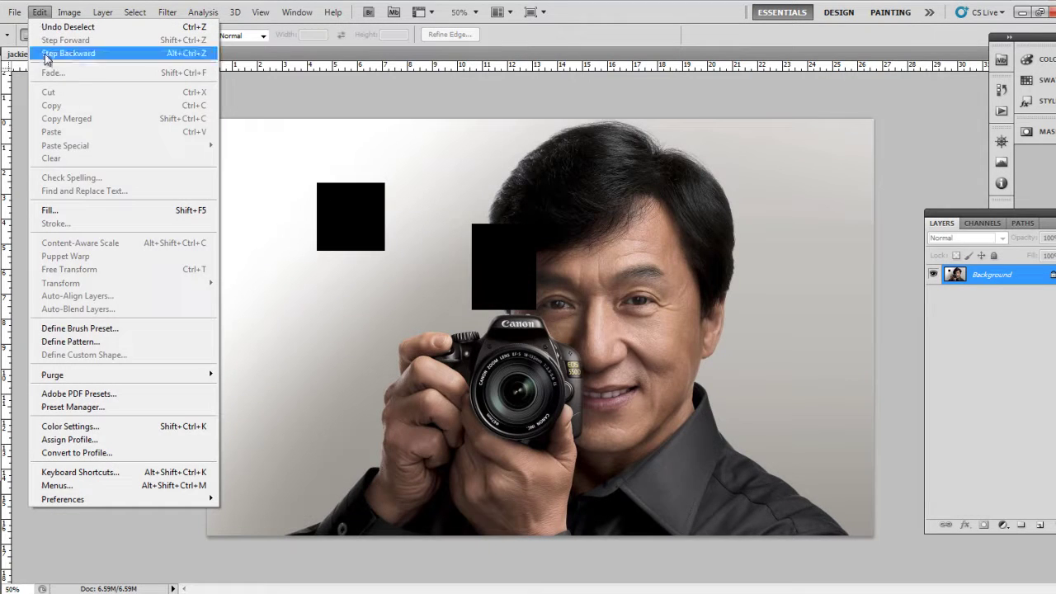
{"action": "left_click", "coordinate": [84, 54]}
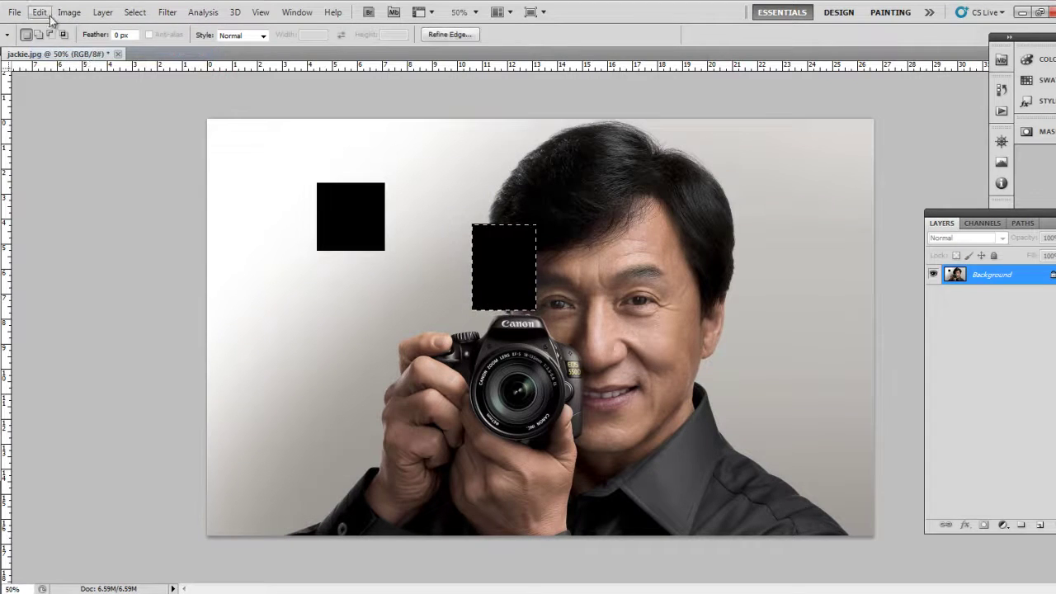
{"action": "left_click", "coordinate": [39, 11]}
{"action": "left_click", "coordinate": [65, 56]}
{"action": "left_click", "coordinate": [40, 12]}
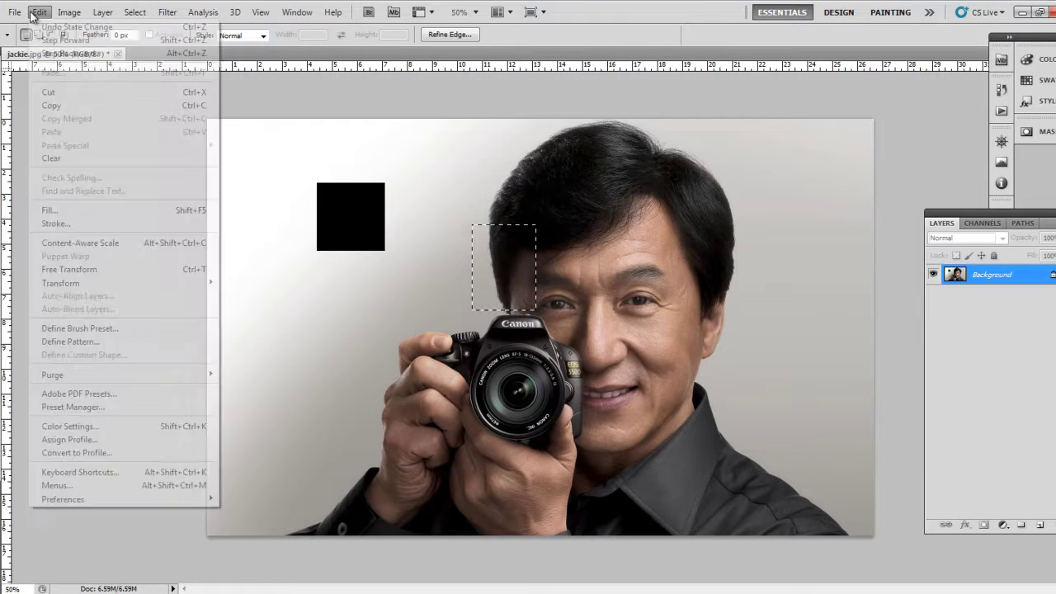
{"action": "left_click", "coordinate": [66, 45]}
{"action": "left_click", "coordinate": [39, 12]}
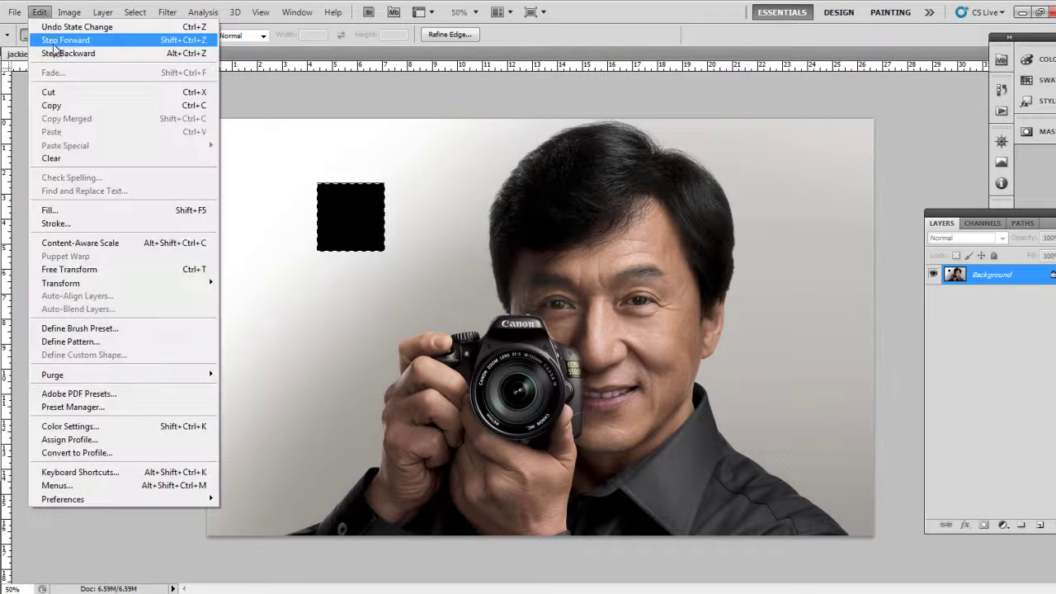
{"action": "left_click", "coordinate": [83, 51]}
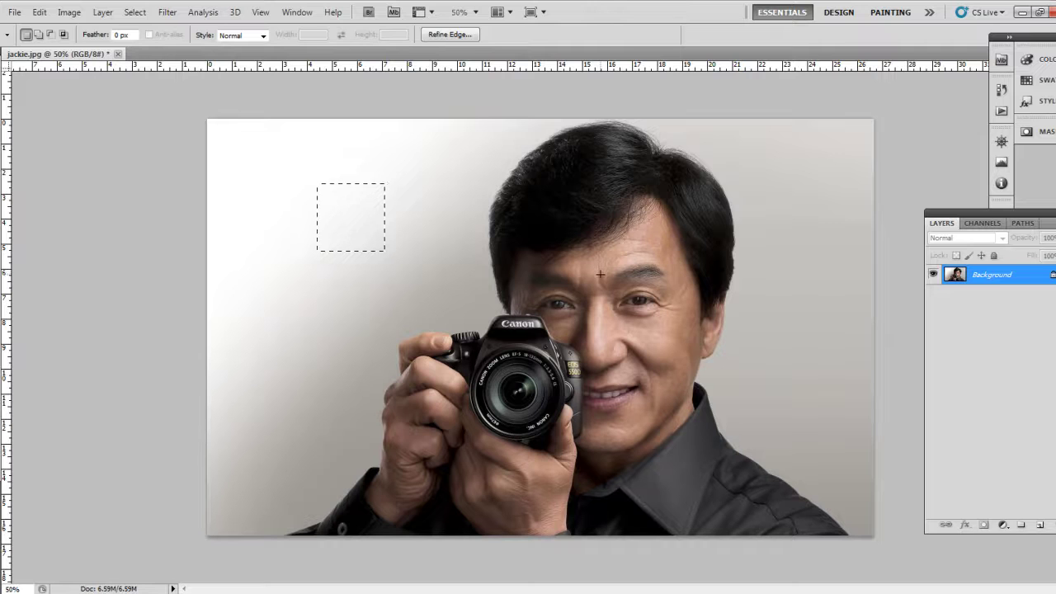
{"action": "left_click", "coordinate": [39, 13]}
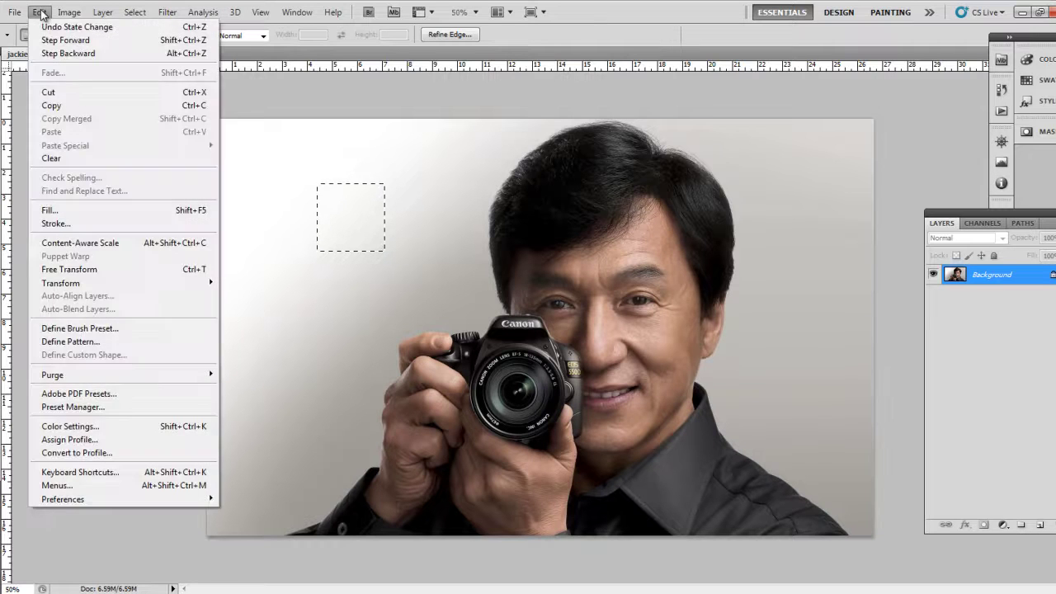
{"action": "left_click", "coordinate": [89, 41]}
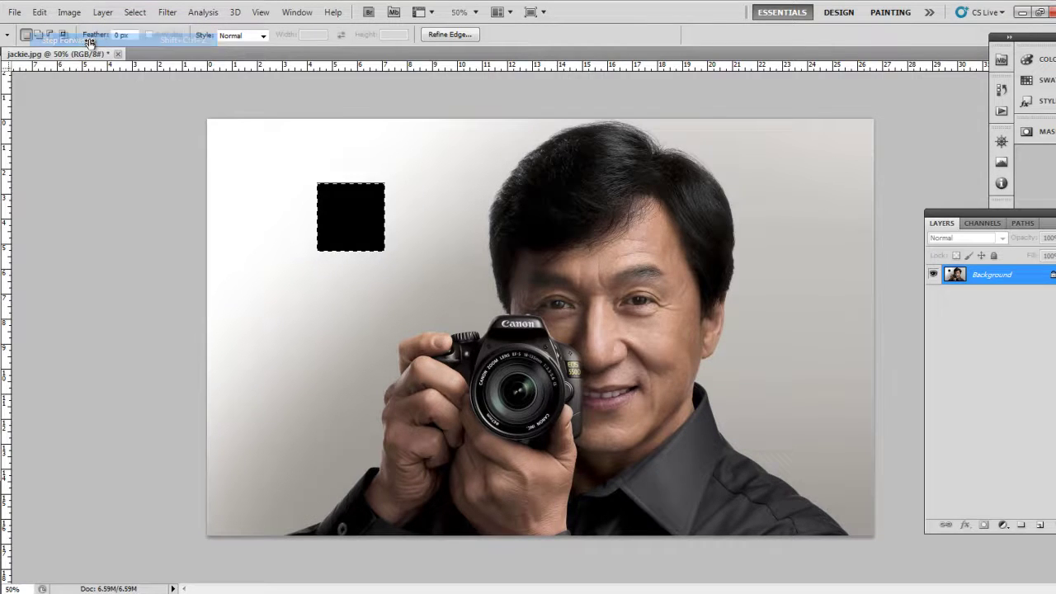
{"action": "left_click", "coordinate": [39, 12]}
{"action": "left_click", "coordinate": [59, 40]}
{"action": "left_click", "coordinate": [39, 12]}
{"action": "left_click", "coordinate": [73, 40]}
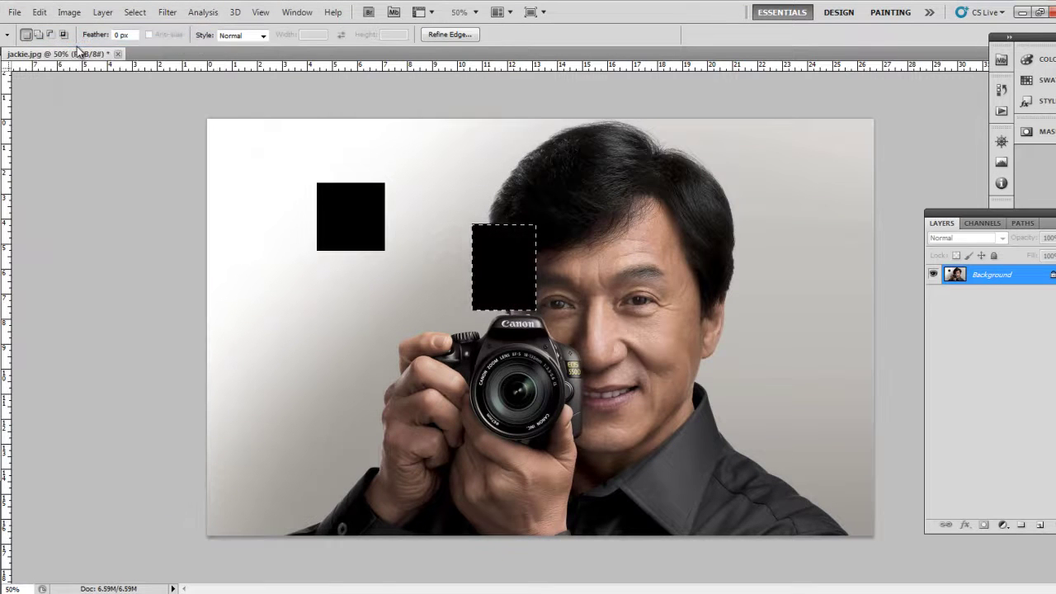
{"action": "left_click", "coordinate": [580, 227]}
{"action": "key", "text": "ctrl+z"}
{"action": "left_click", "coordinate": [40, 11]}
{"action": "key", "text": "ctrl+alt+z"}
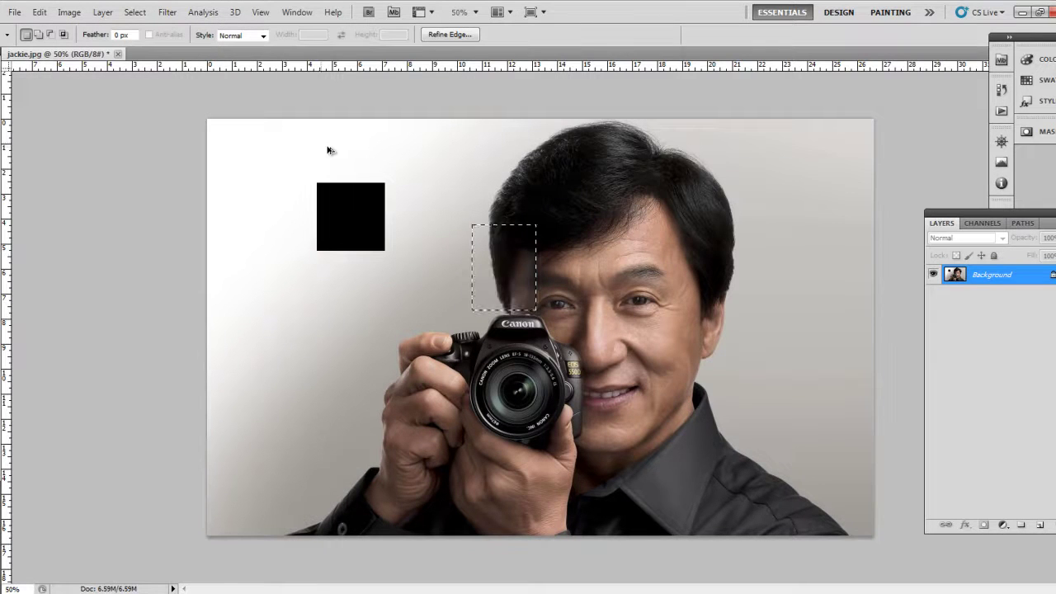
{"action": "key", "text": "ctrl+alt+z"}
{"action": "key", "text": "ctrl+alt+z"}
{"action": "key", "text": "ctrl+alt+z"}
{"action": "left_click", "coordinate": [122, 99]}
{"action": "left_click", "coordinate": [39, 12]}
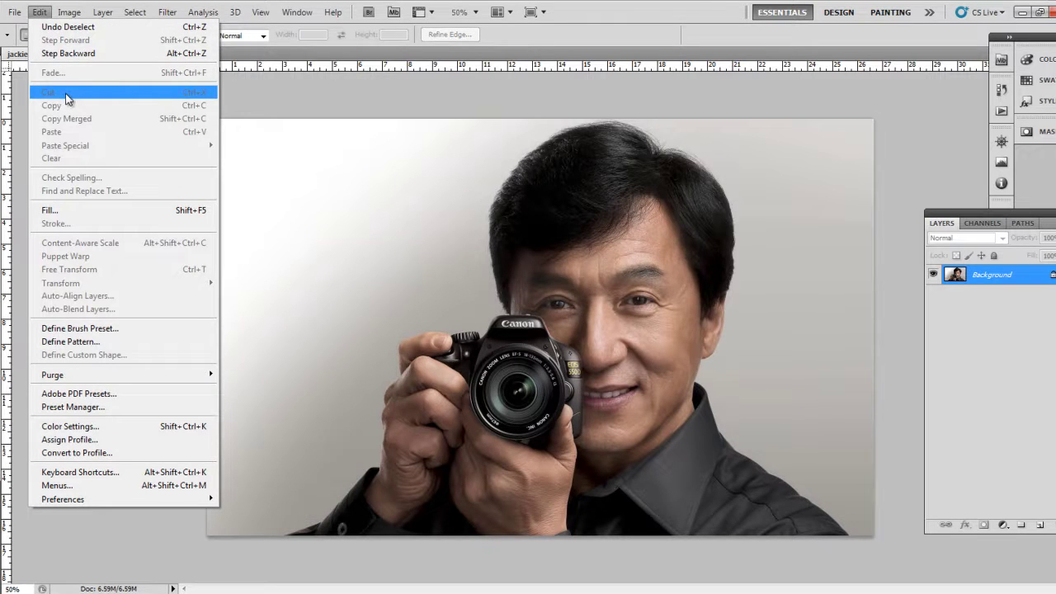
Marquee the area around the face and camera and cut it, leaving white
{"action": "left_click", "coordinate": [352, 178]}
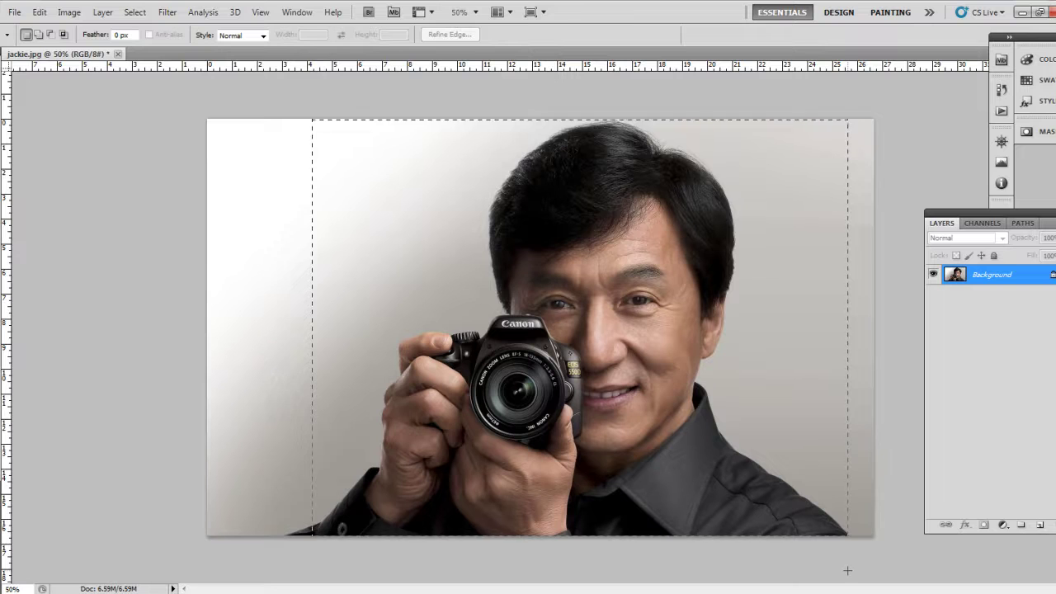
{"action": "key", "text": "ctrl+d"}
{"action": "left_click_drag", "start_coordinate": [638, 482], "coordinate": [749, 502]}
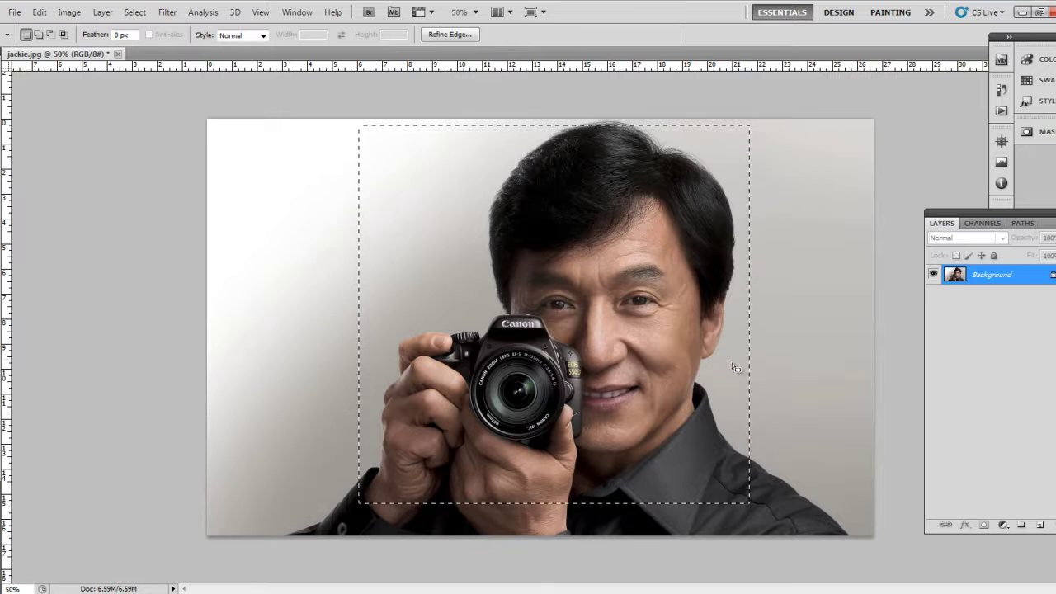
{"action": "left_click", "coordinate": [38, 12]}
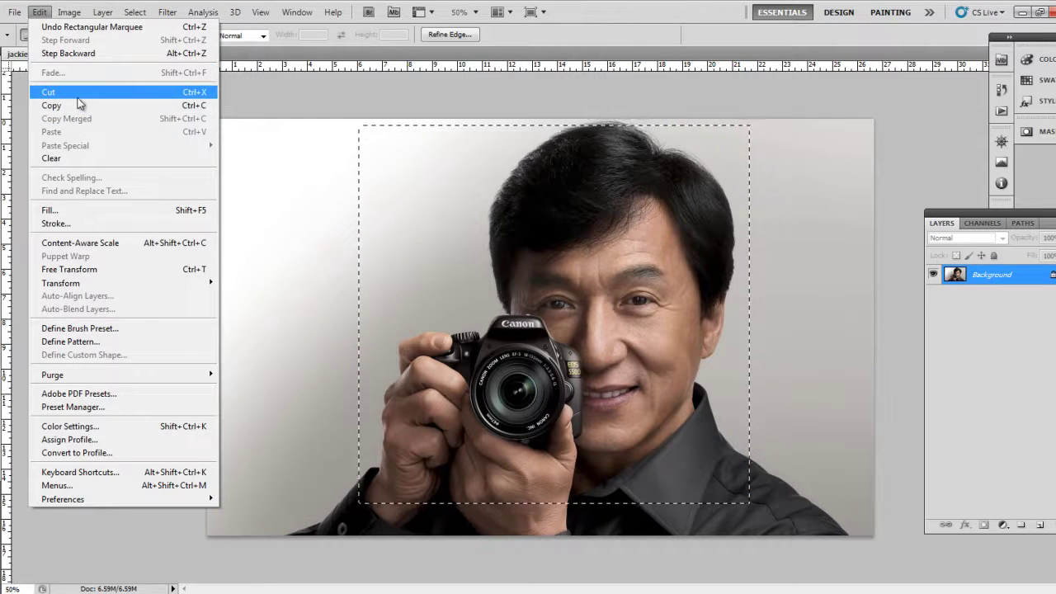
{"action": "left_click", "coordinate": [77, 94]}
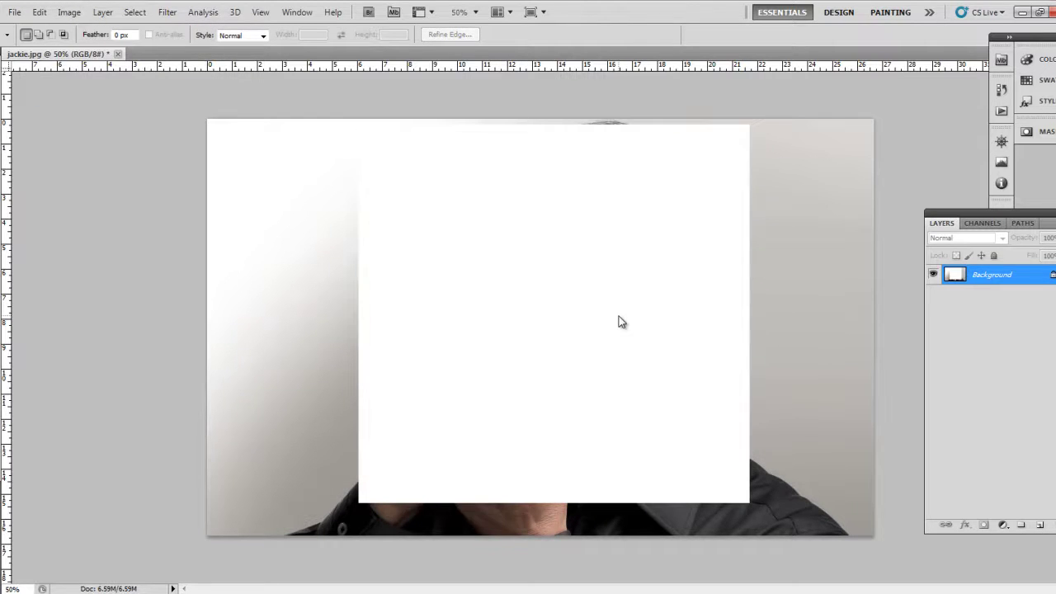
Undo the cut, copy the marked rectangle, then cut it out again
{"action": "key", "text": "ctrl+z"}
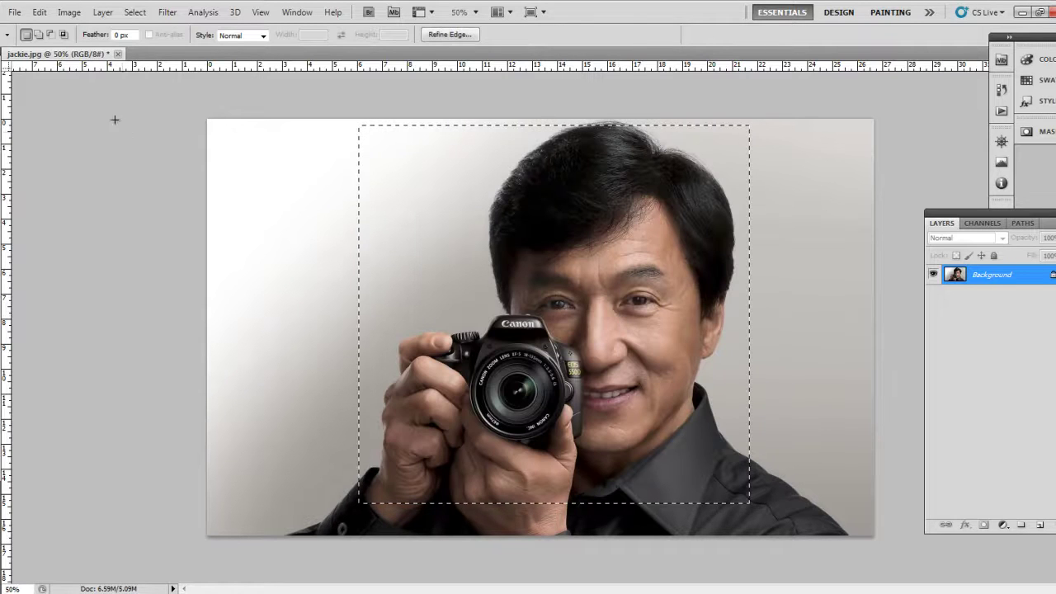
{"action": "left_click", "coordinate": [39, 12]}
{"action": "left_click", "coordinate": [50, 106]}
{"action": "left_click", "coordinate": [39, 12]}
{"action": "left_click", "coordinate": [66, 91]}
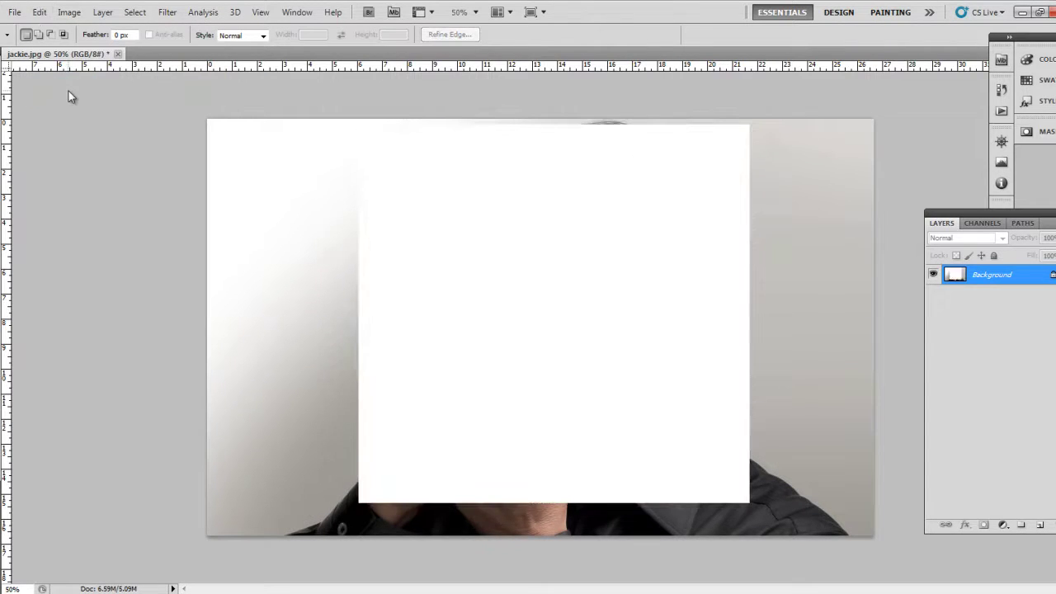
{"action": "left_click", "coordinate": [39, 11]}
Undo the cut, copy the face-and-camera rectangle, and clear the selection
{"action": "left_click", "coordinate": [506, 240]}
{"action": "key", "text": "ctrl+z"}
{"action": "left_click", "coordinate": [39, 11]}
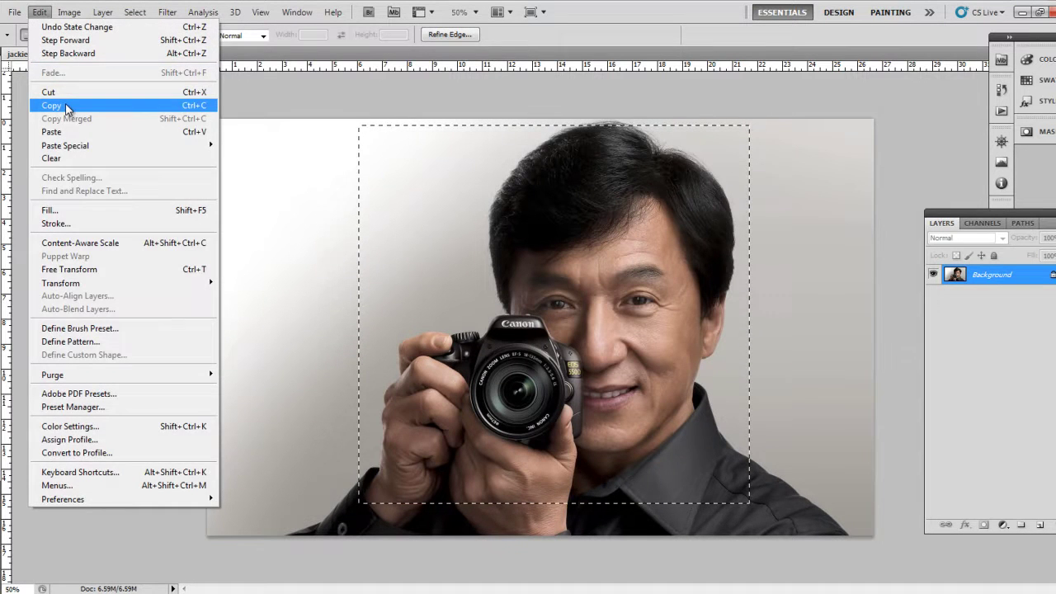
{"action": "left_click", "coordinate": [72, 105]}
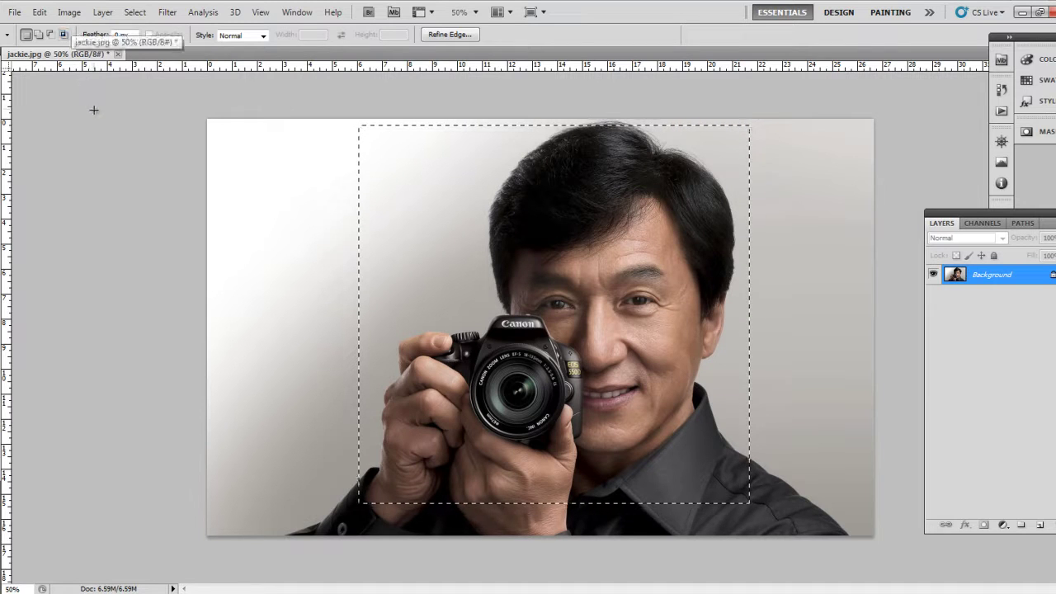
{"action": "left_click", "coordinate": [265, 287]}
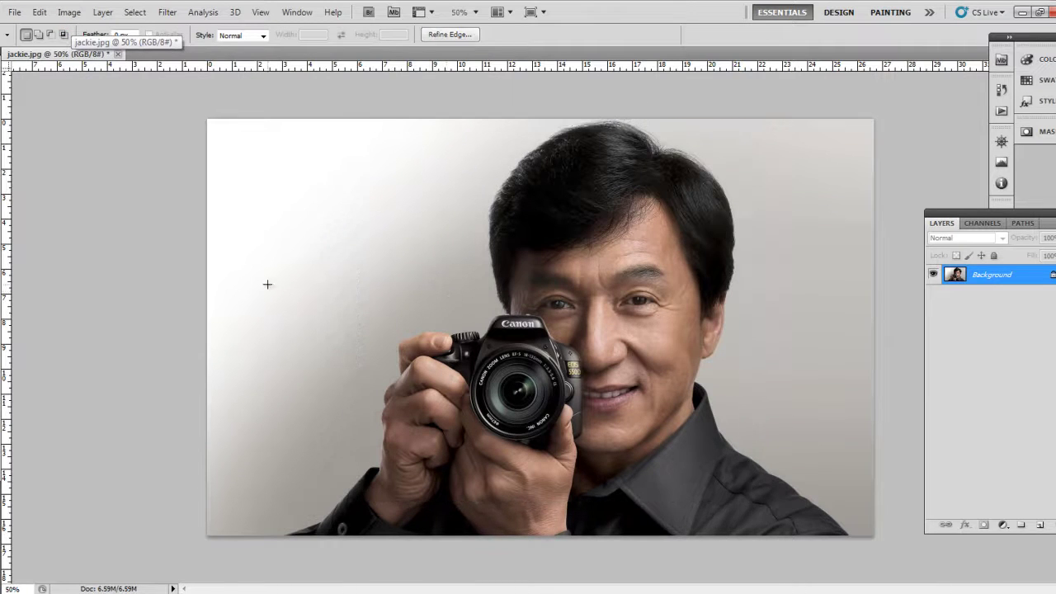
{"action": "left_click", "coordinate": [39, 12]}
{"action": "left_click", "coordinate": [498, 261]}
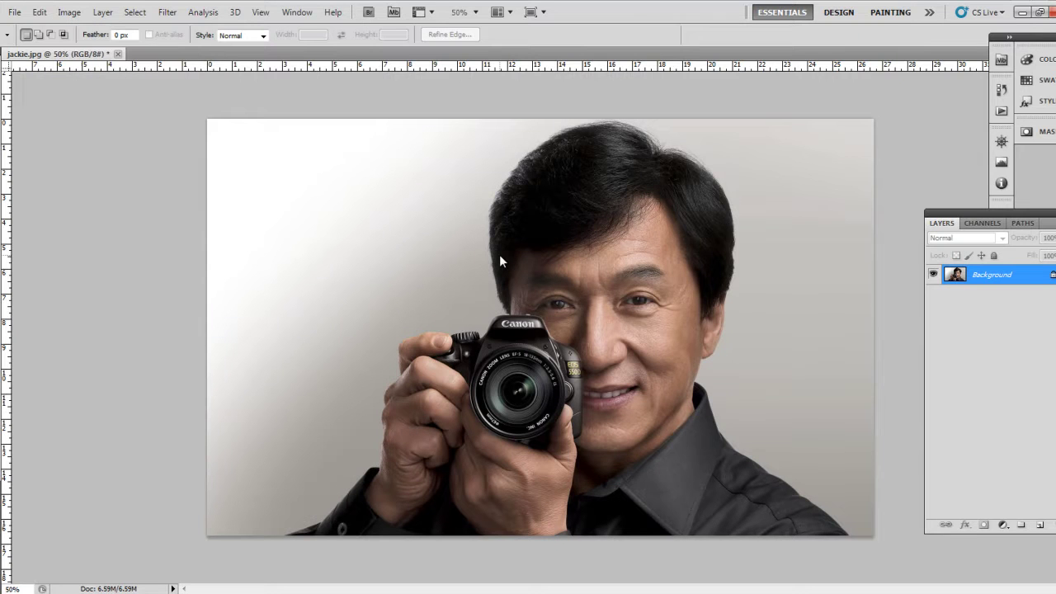
{"action": "left_click", "coordinate": [40, 11]}
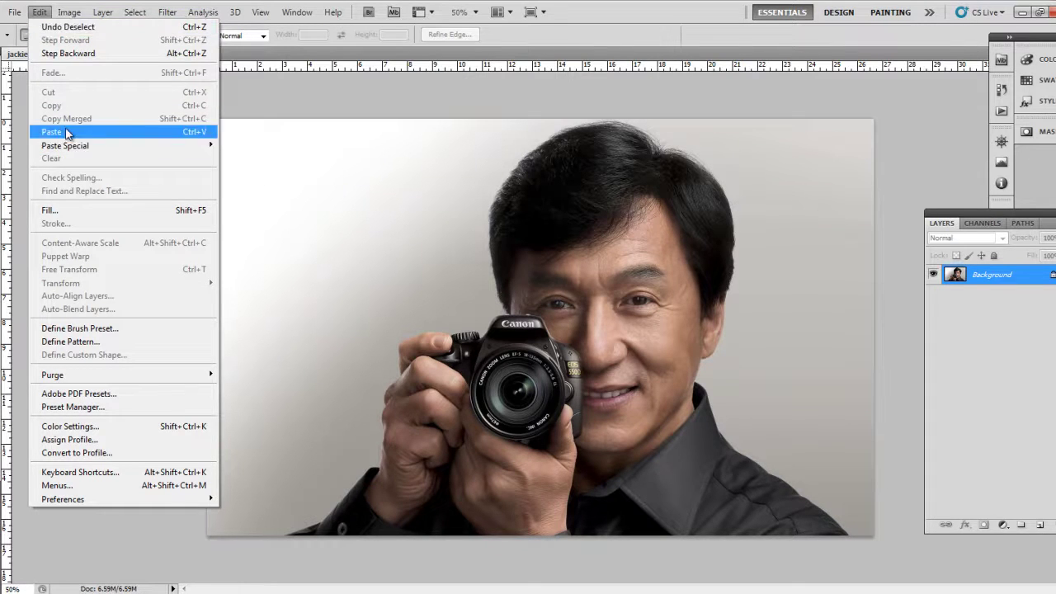
Paste the rectangle as Layer 1 and drag it slightly offset over the portrait
{"action": "left_click", "coordinate": [199, 133]}
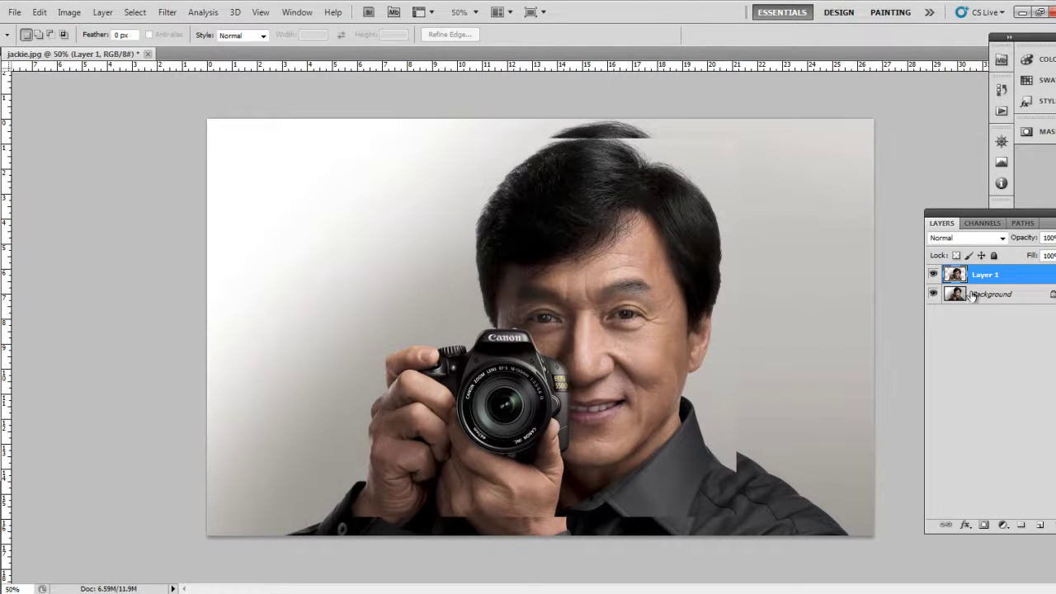
{"action": "left_click", "coordinate": [934, 274]}
{"action": "left_click", "coordinate": [935, 275]}
{"action": "key", "text": "v"}
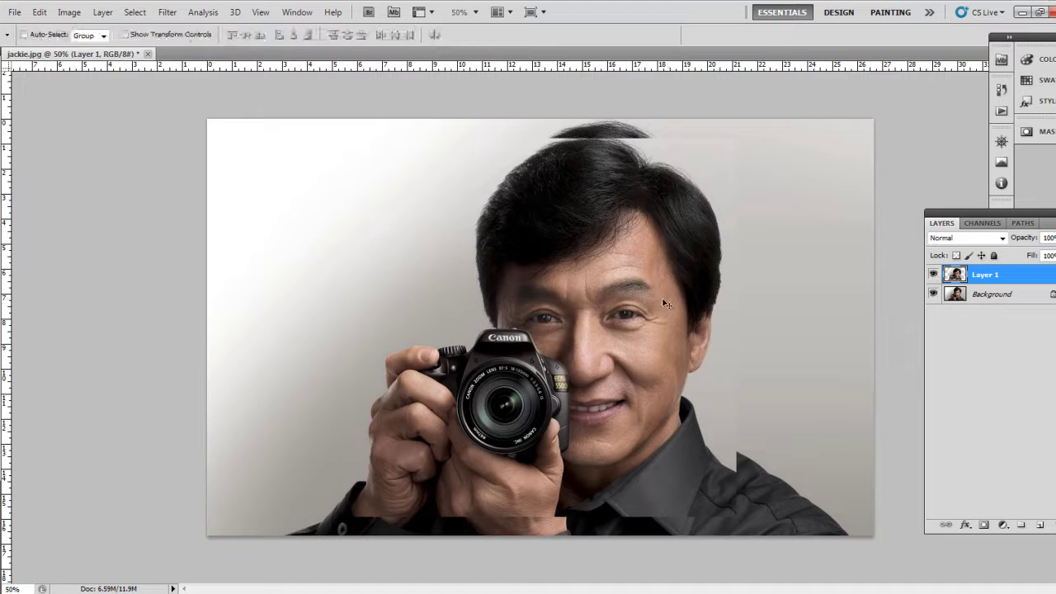
{"action": "left_click_drag", "start_coordinate": [422, 242], "coordinate": [619, 329]}
{"action": "left_click", "coordinate": [38, 12]}
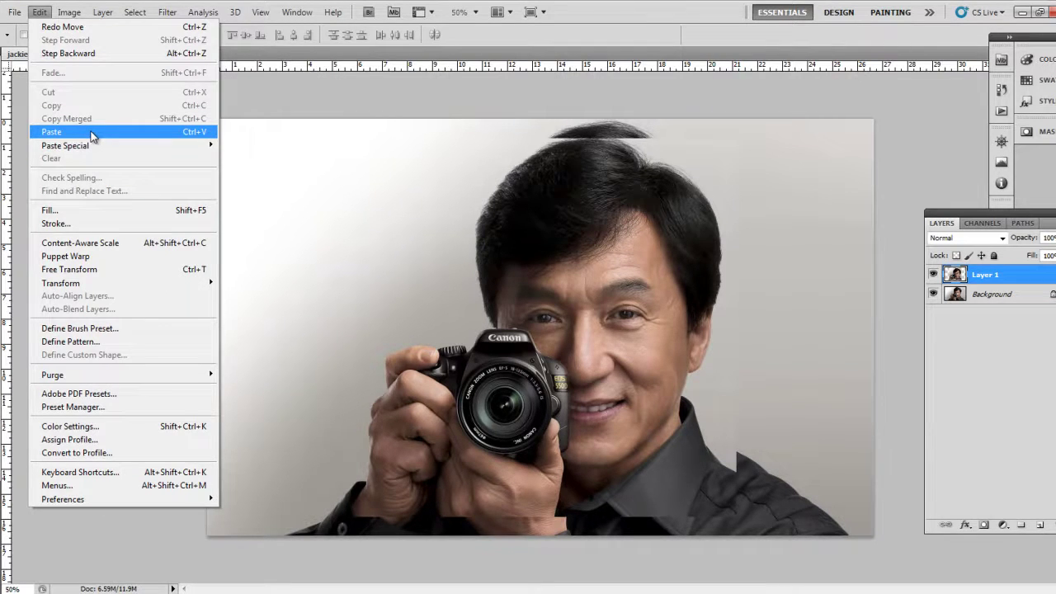
{"action": "mouse_move", "coordinate": [65, 145]}
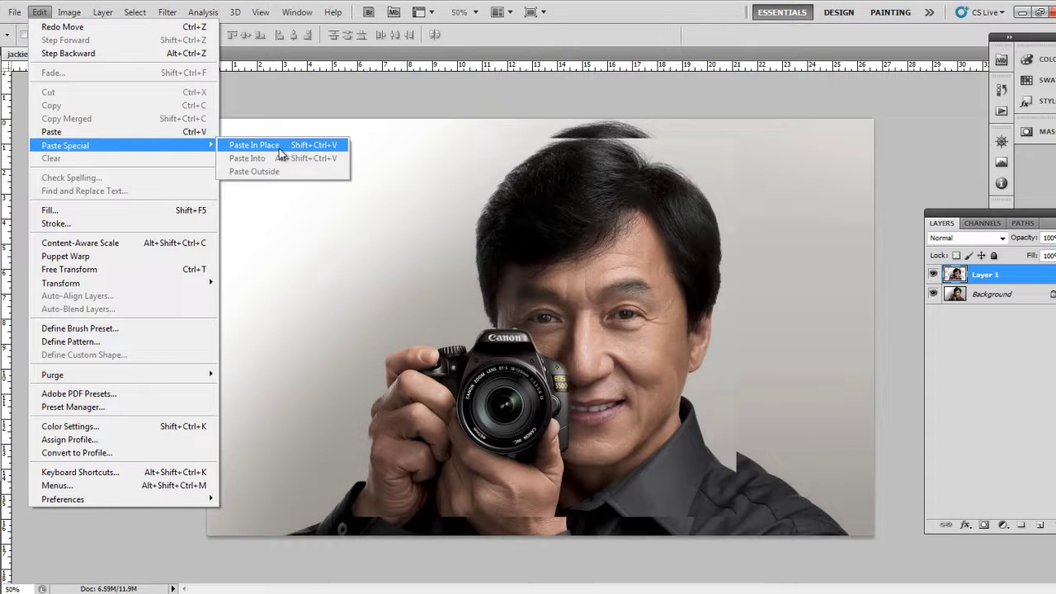
{"action": "left_click", "coordinate": [440, 155]}
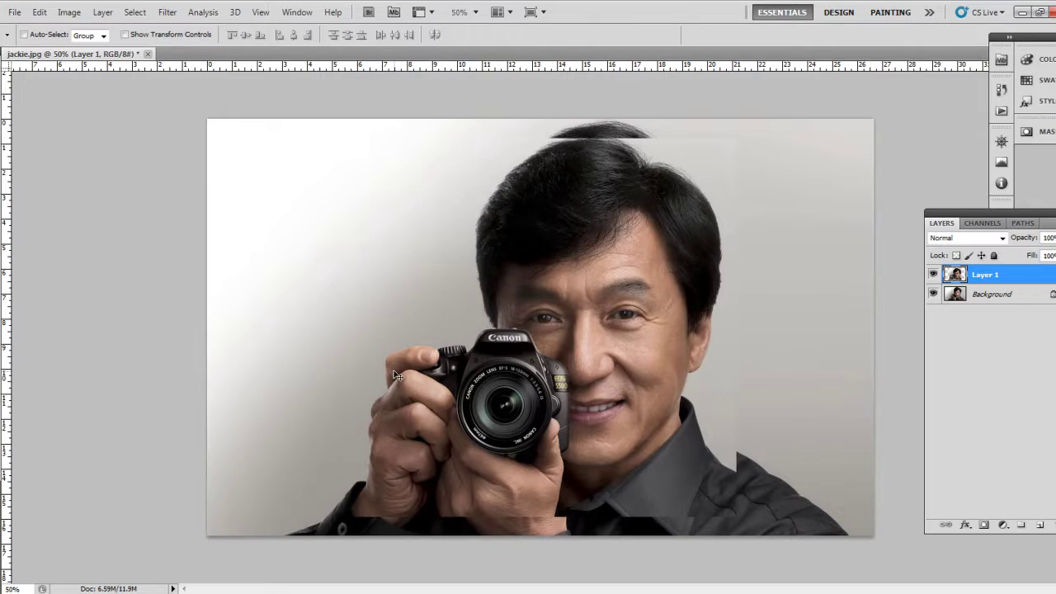
Open marriage album frames 1 in its own tab, then return to jackie.jpg
{"action": "key", "text": "ctrl+o"}
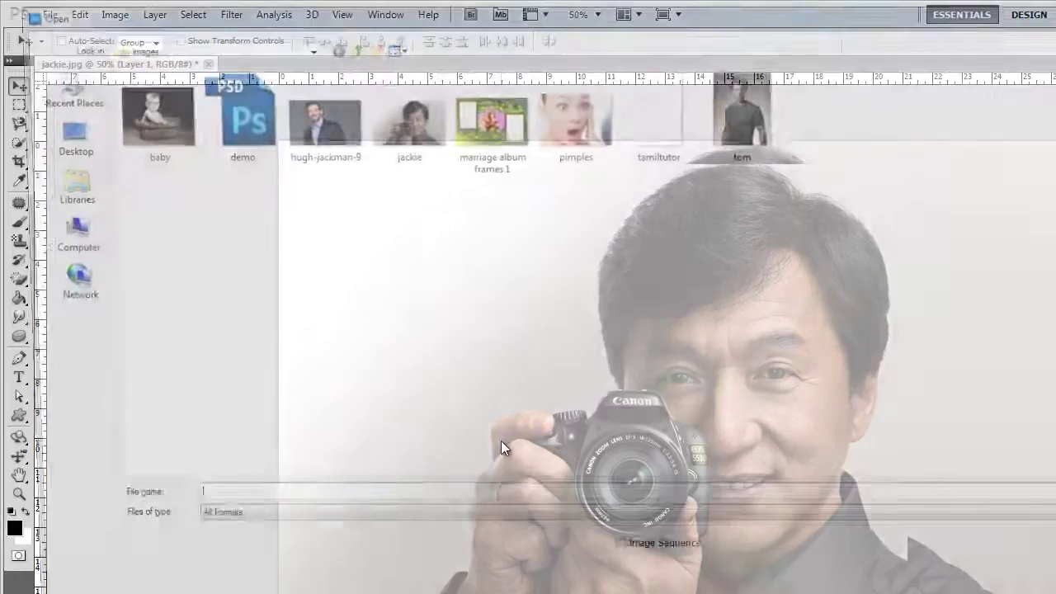
{"action": "double_click", "coordinate": [485, 128]}
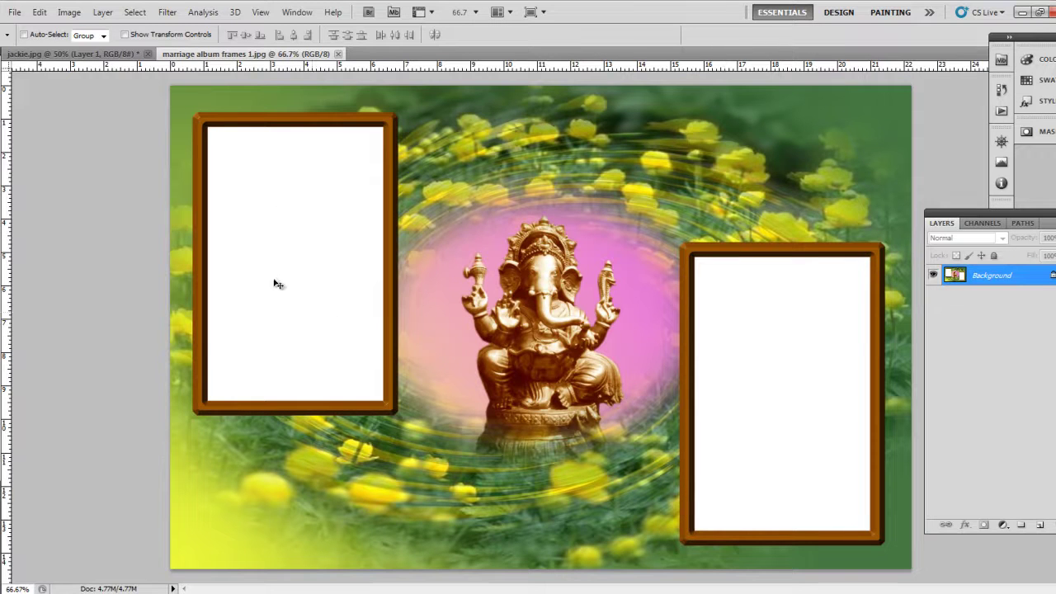
{"action": "left_click", "coordinate": [79, 54]}
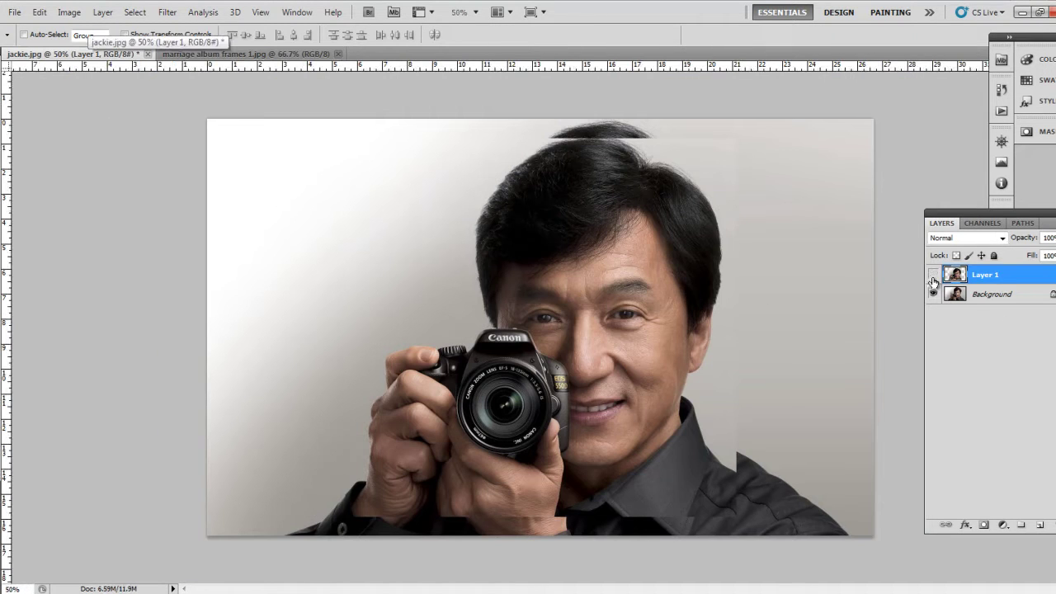
Hide Layer 1, copy the entire Background portrait, and return to marriage album frames 1
{"action": "left_click", "coordinate": [933, 277]}
{"action": "left_click", "coordinate": [981, 295]}
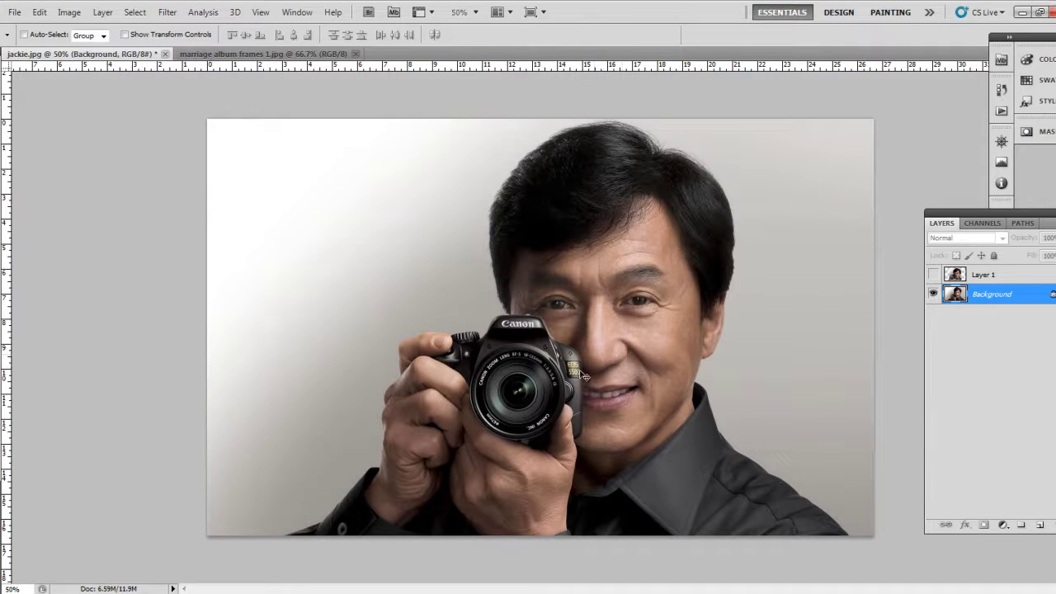
{"action": "left_click", "coordinate": [40, 12]}
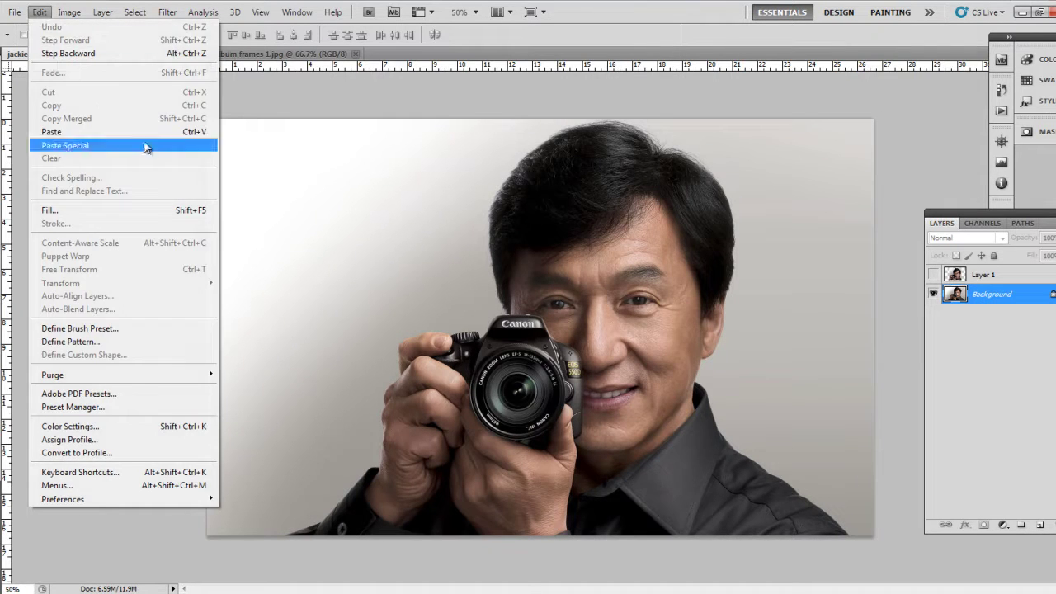
{"action": "left_click", "coordinate": [470, 161]}
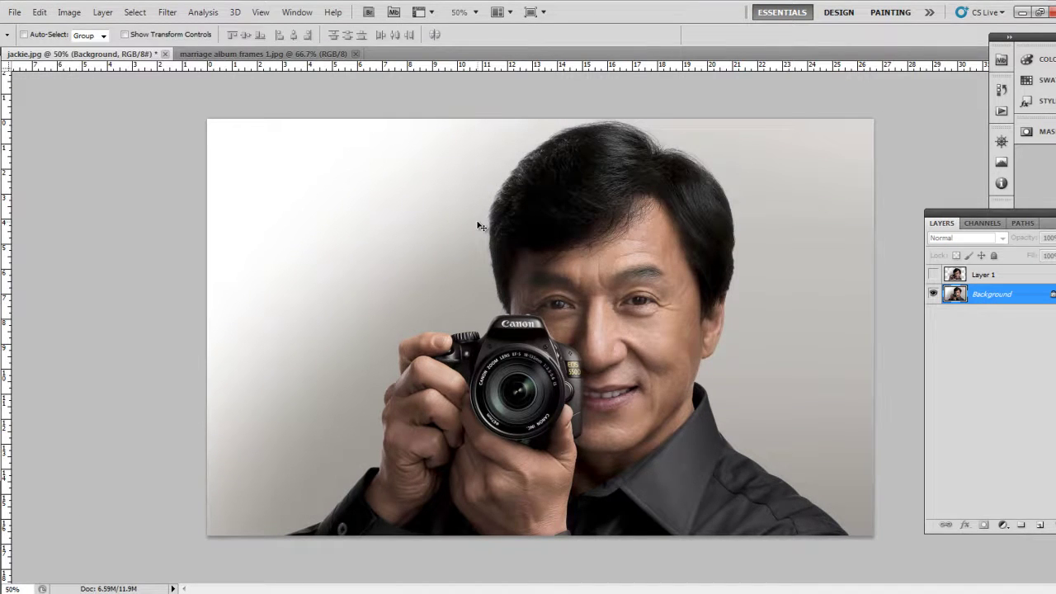
{"action": "key", "text": "ctrl+a"}
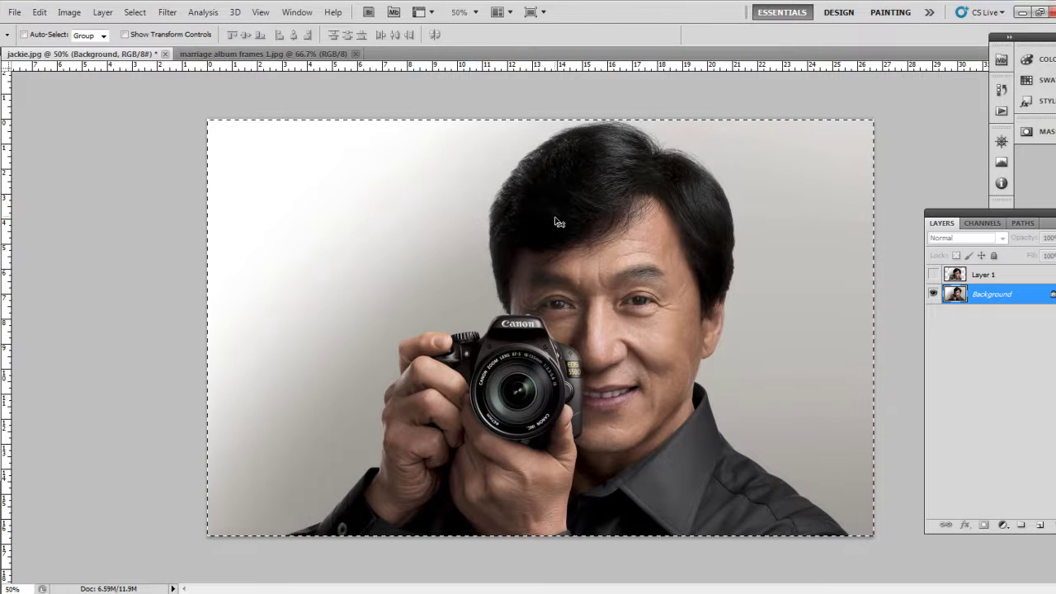
{"action": "left_click", "coordinate": [40, 11]}
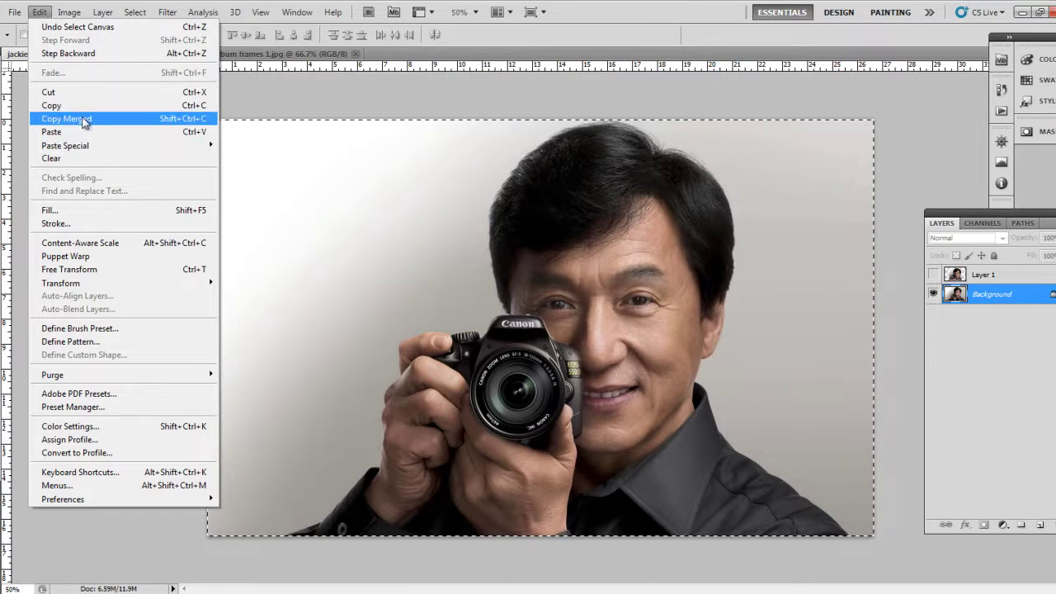
{"action": "left_click", "coordinate": [81, 106]}
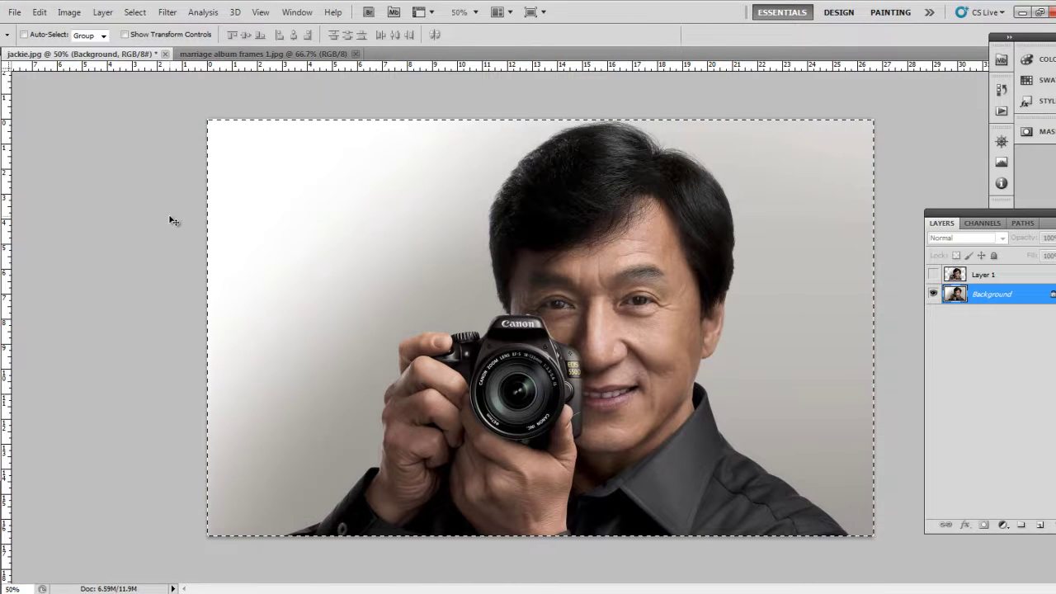
{"action": "left_click", "coordinate": [247, 54]}
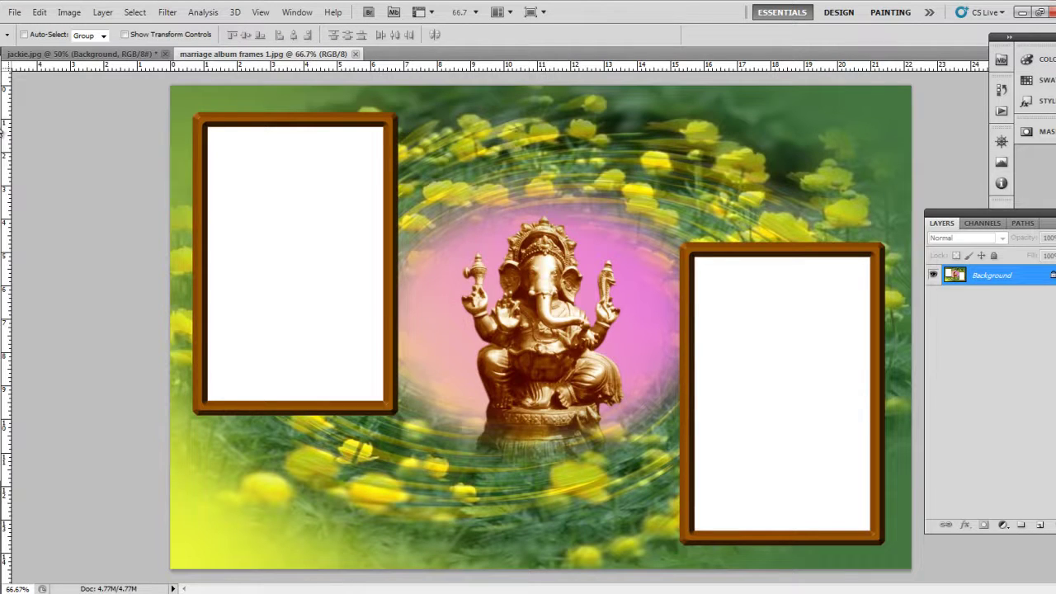
Magic Wand the left frame's white area and Paste Into it the portrait
{"action": "left_click", "coordinate": [3, 126]}
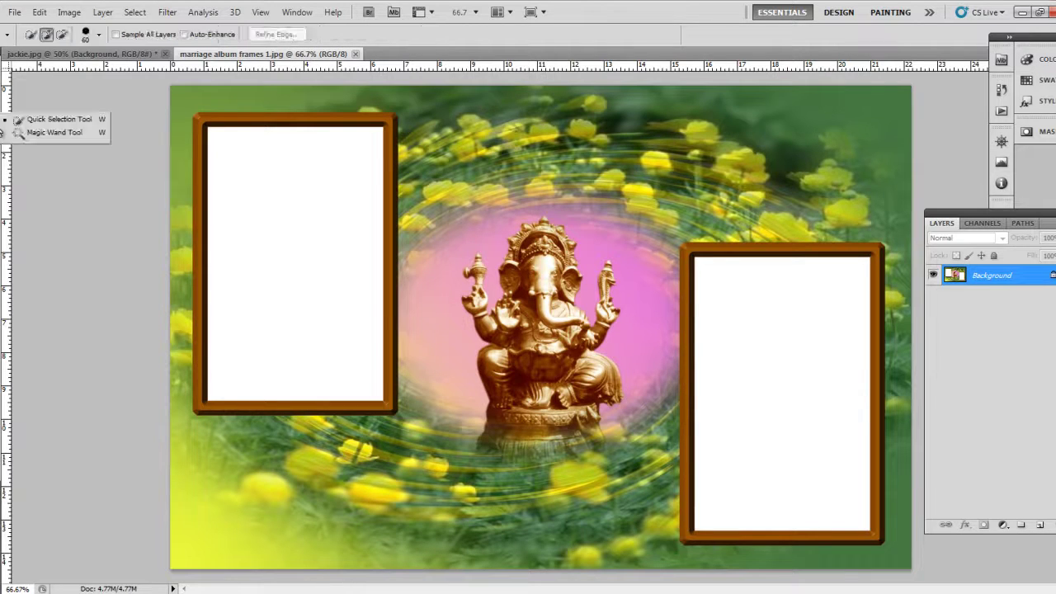
{"action": "left_click", "coordinate": [44, 133]}
{"action": "left_click", "coordinate": [257, 192]}
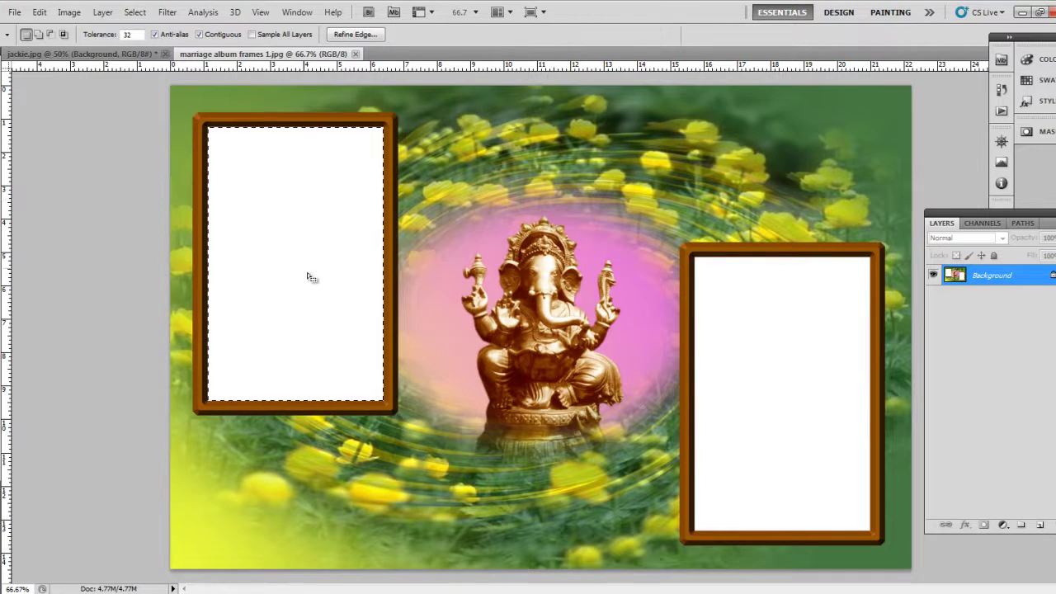
{"action": "left_click", "coordinate": [39, 12]}
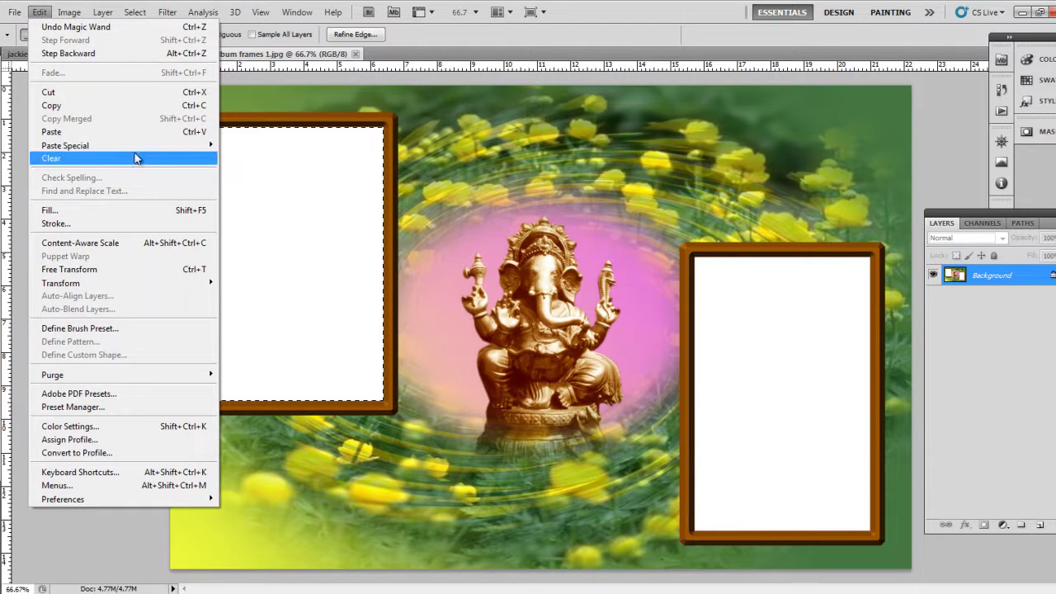
{"action": "mouse_move", "coordinate": [66, 145]}
{"action": "left_click", "coordinate": [284, 147]}
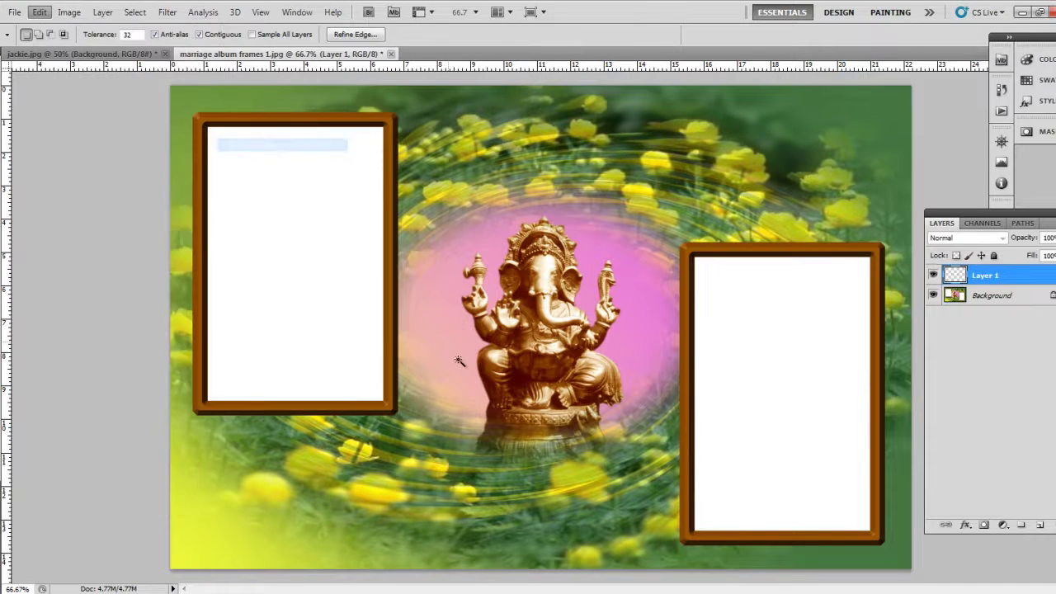
{"action": "key", "text": "ctrl+z"}
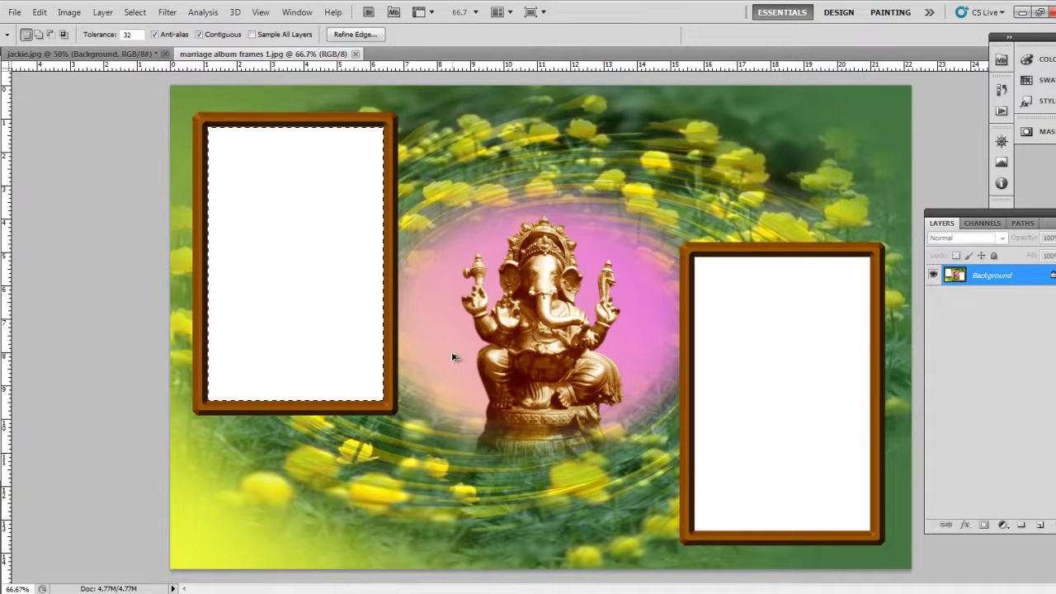
{"action": "key", "text": "ctrl+alt+shift+v"}
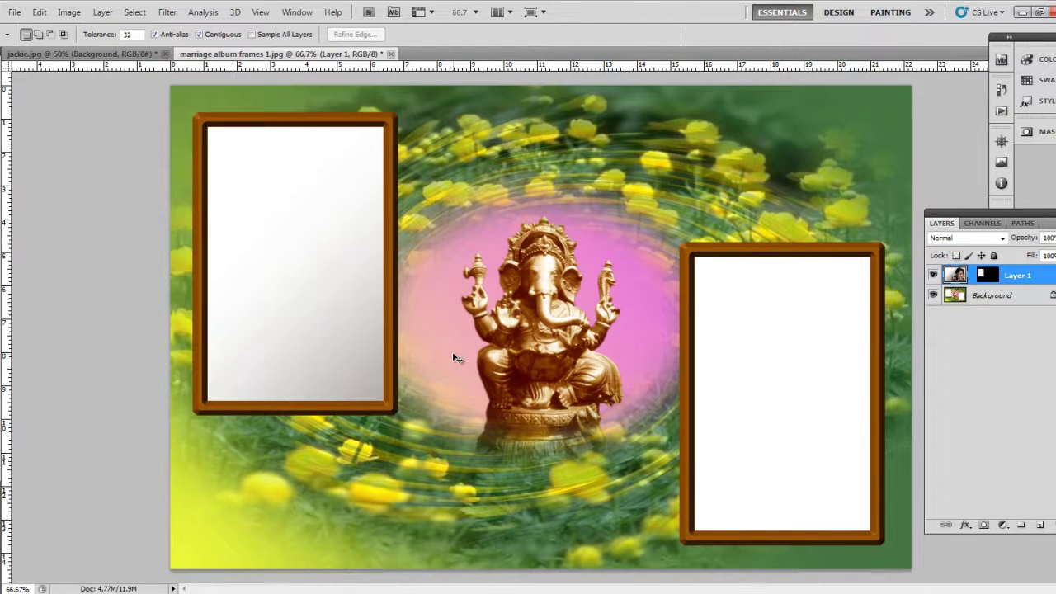
Move the pasted portrait so the face fills the left frame
{"action": "key", "text": "v"}
{"action": "mouse_move", "coordinate": [365, 276]}
{"action": "left_mouse_down"}
{"action": "mouse_move", "coordinate": [228, 278]}
{"action": "mouse_move", "coordinate": [252, 277]}
{"action": "left_mouse_up"}
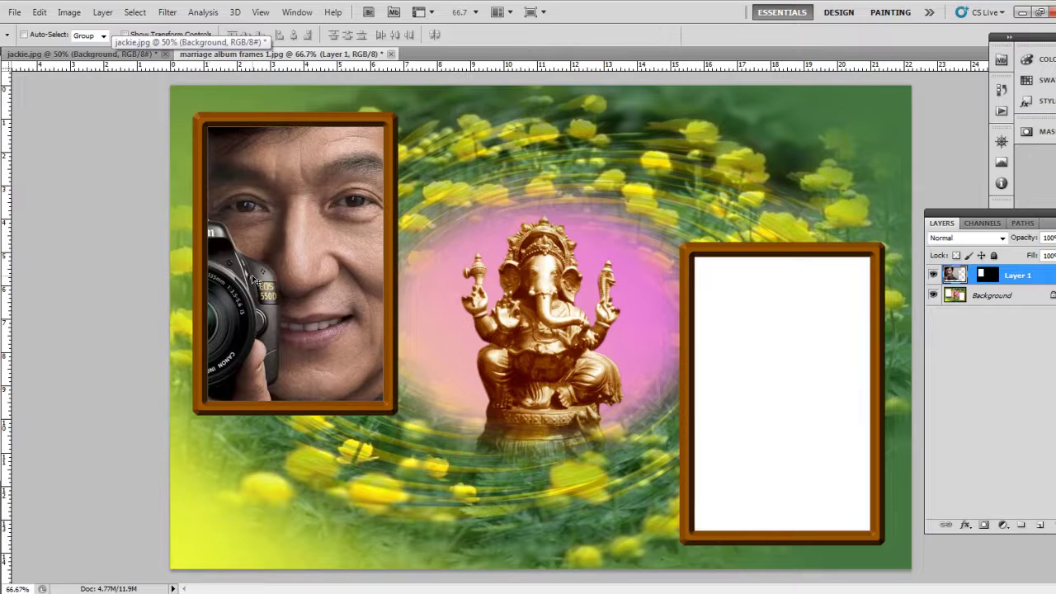
{"action": "left_click", "coordinate": [39, 12]}
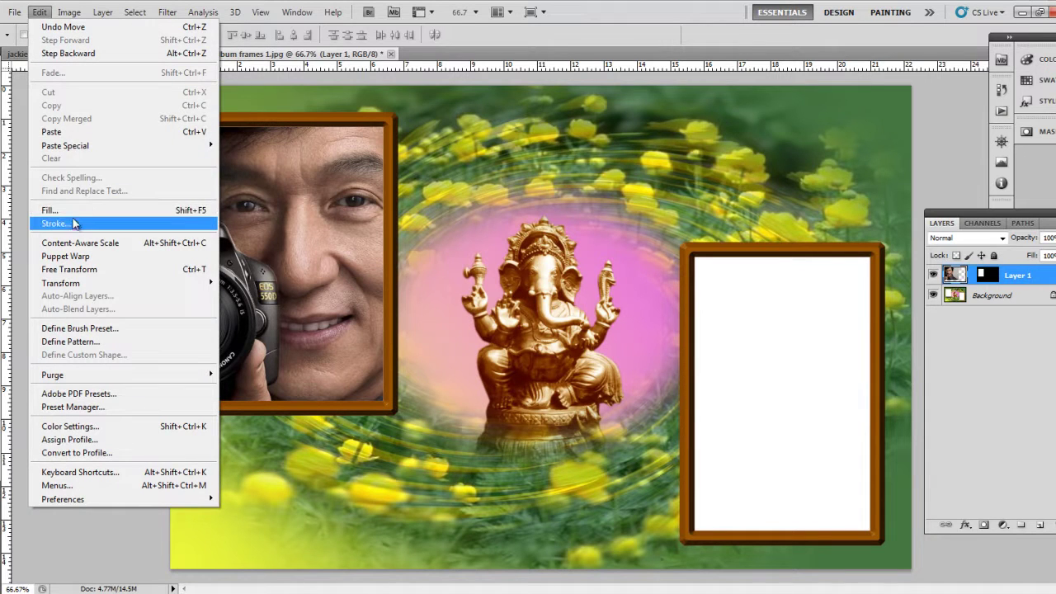
{"action": "left_click", "coordinate": [299, 217]}
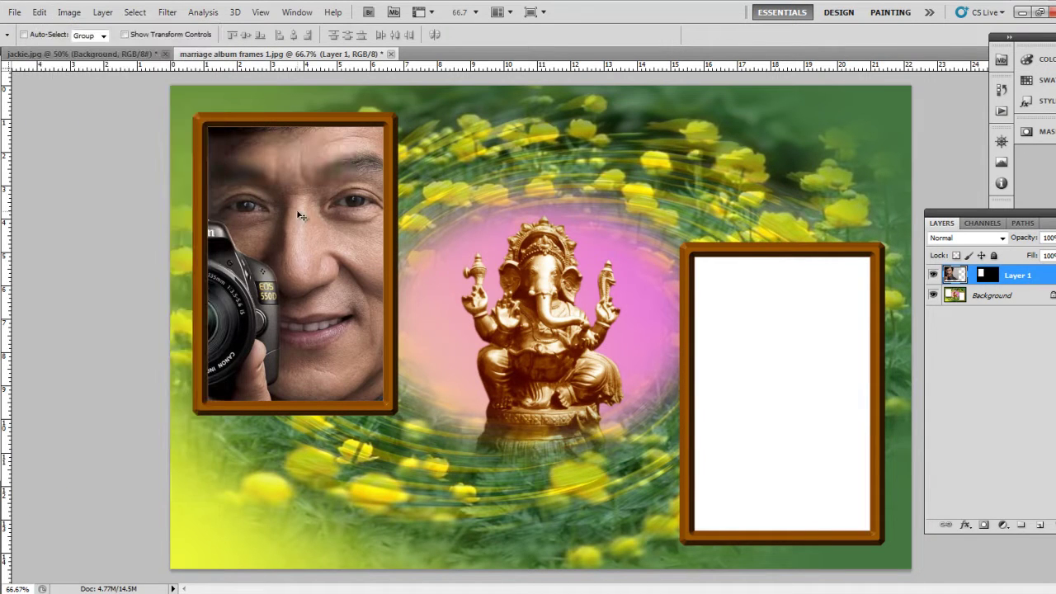
{"action": "left_click", "coordinate": [114, 54]}
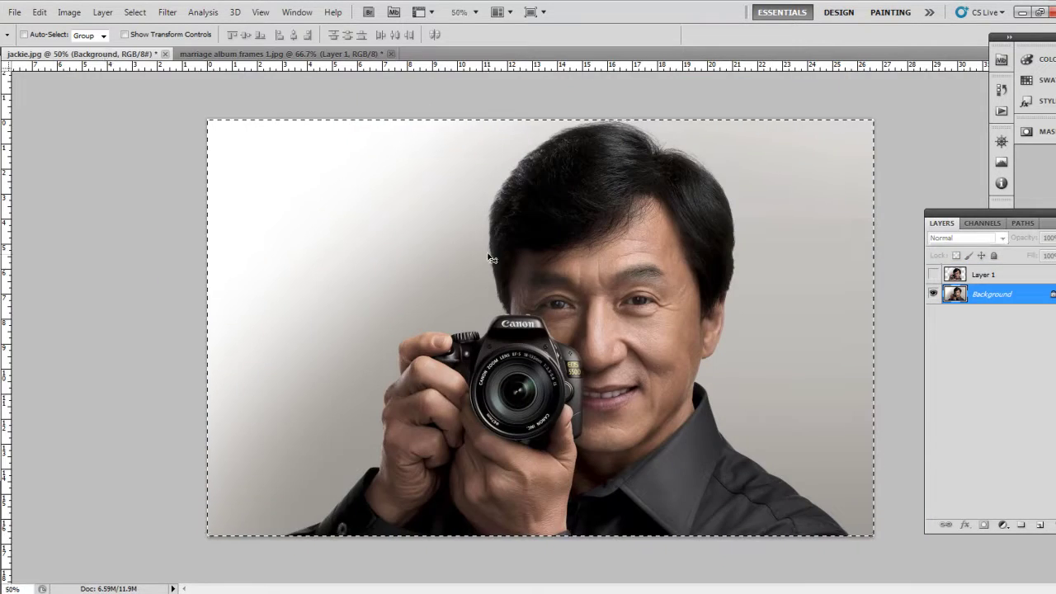
Marquee a rectangle on the left background, trial-fill it black, and undo the fill
{"action": "left_click", "coordinate": [39, 11]}
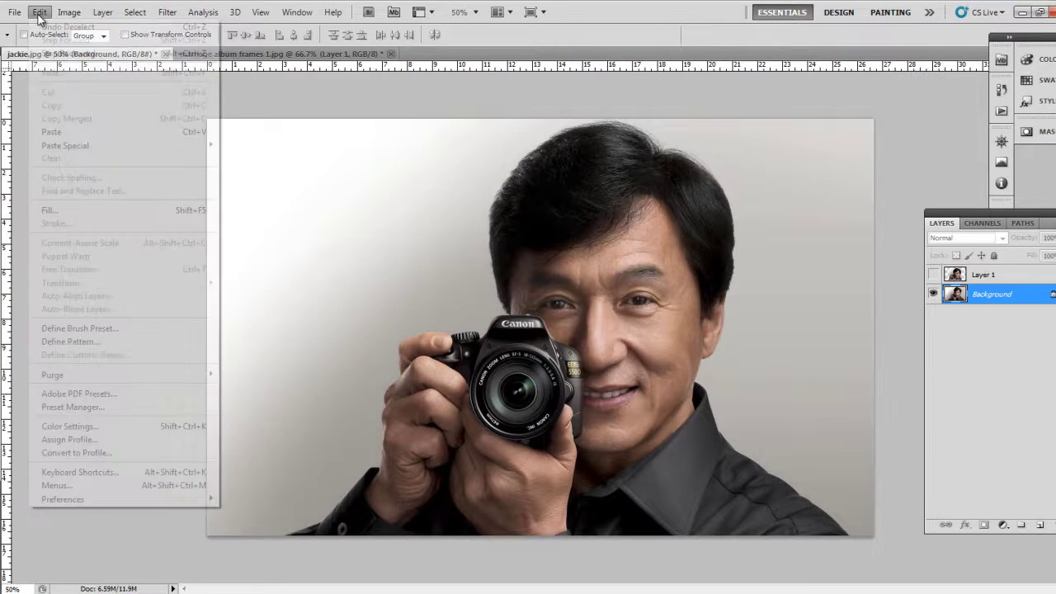
{"action": "left_click", "coordinate": [286, 213]}
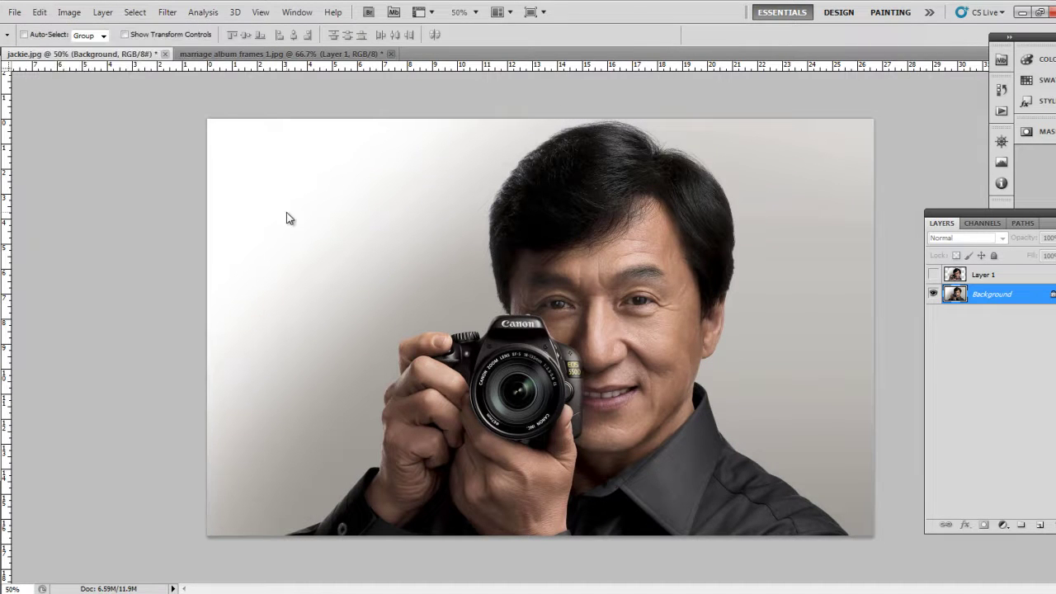
{"action": "key", "text": "m"}
{"action": "left_click_drag", "start_coordinate": [423, 343], "coordinate": [433, 348]}
{"action": "right_click", "coordinate": [366, 261]}
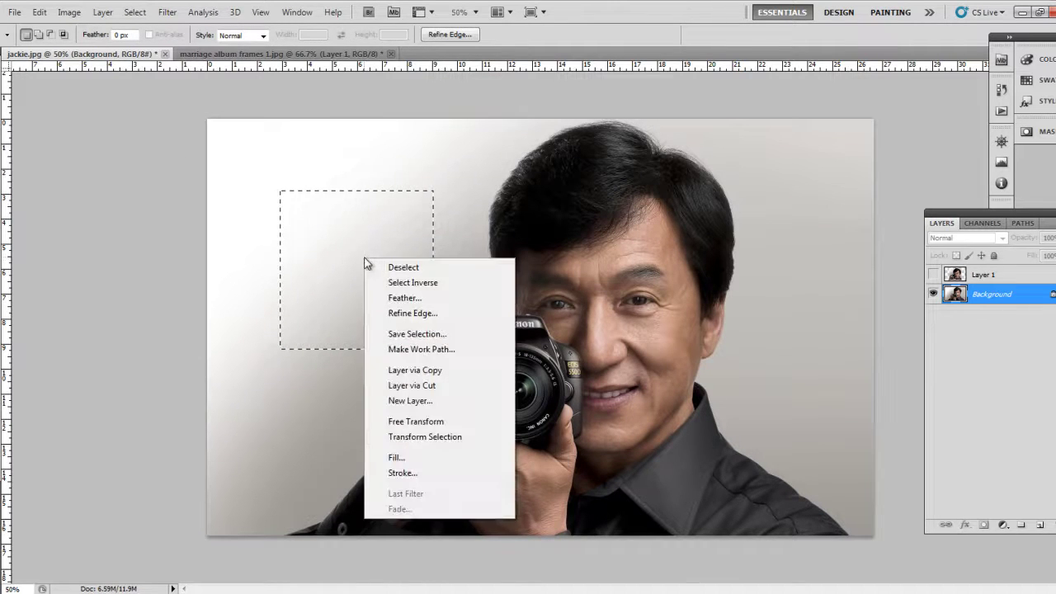
{"action": "left_click", "coordinate": [411, 459]}
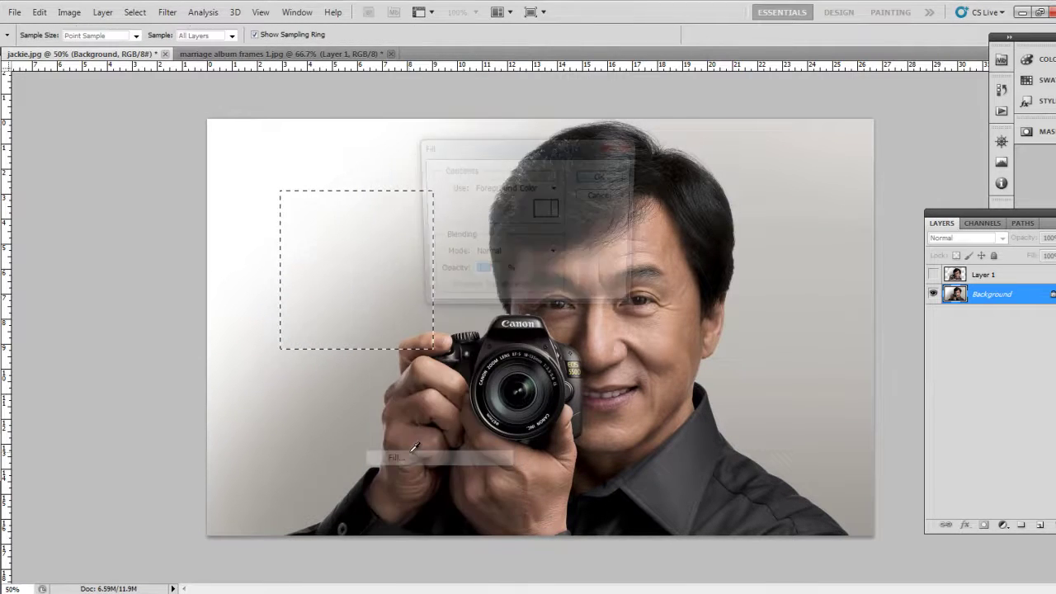
{"action": "left_click", "coordinate": [603, 178]}
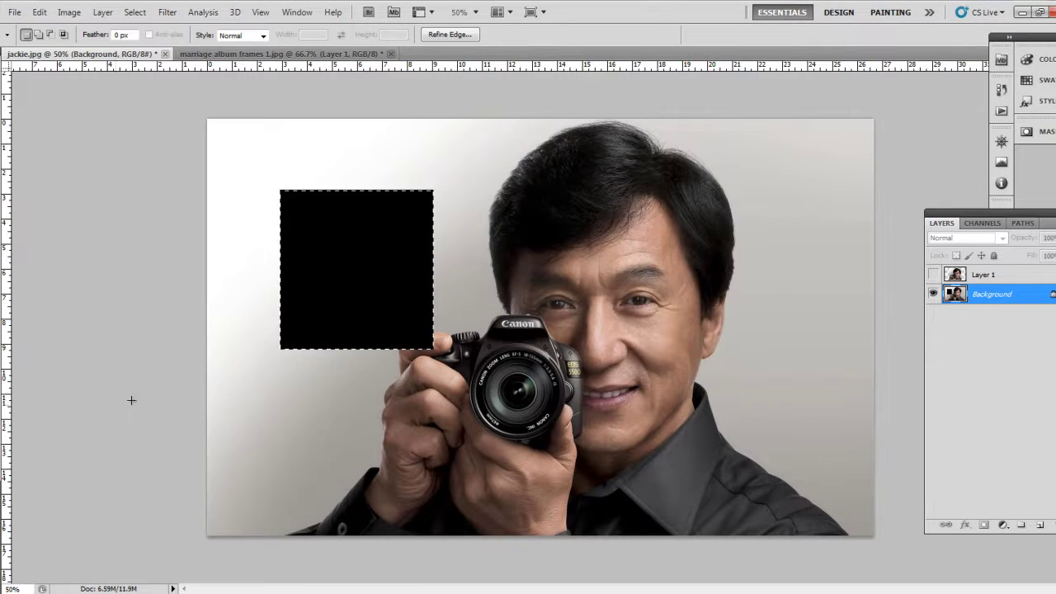
{"action": "key", "text": "ctrl+z"}
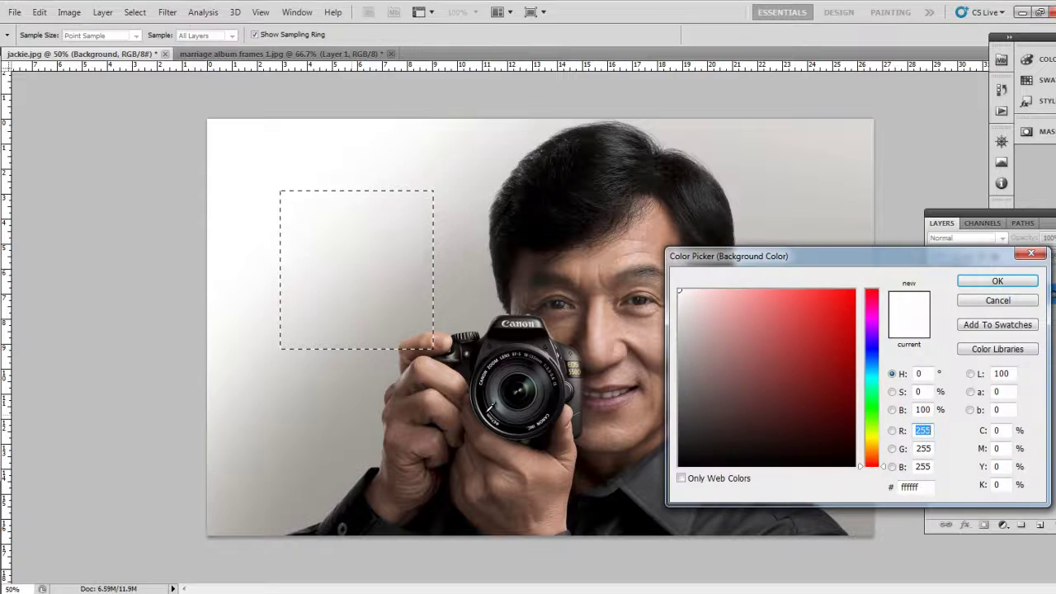
Set the background colour to red, fill the selection with it, then undo
{"action": "left_click", "coordinate": [856, 302]}
{"action": "left_click", "coordinate": [998, 279]}
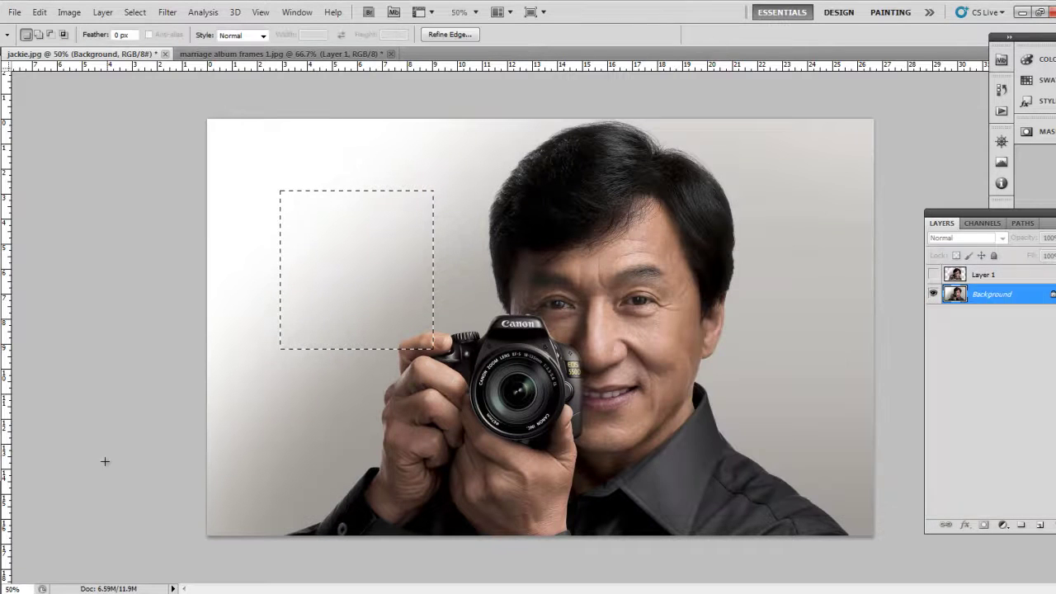
{"action": "right_click", "coordinate": [344, 235]}
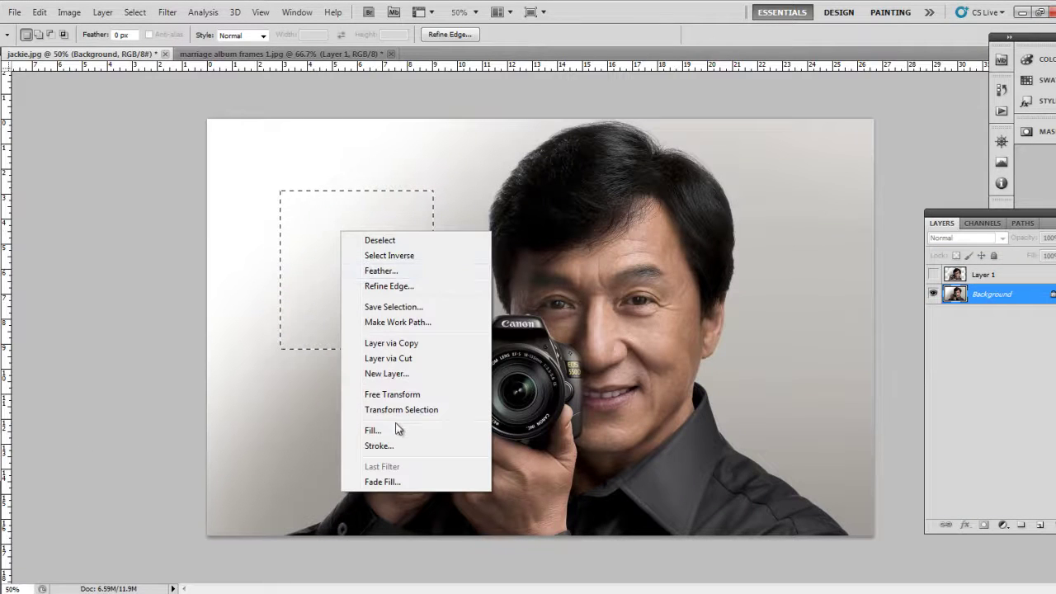
{"action": "left_click", "coordinate": [396, 429]}
{"action": "left_click", "coordinate": [528, 188]}
{"action": "left_click", "coordinate": [503, 213]}
{"action": "left_click", "coordinate": [603, 176]}
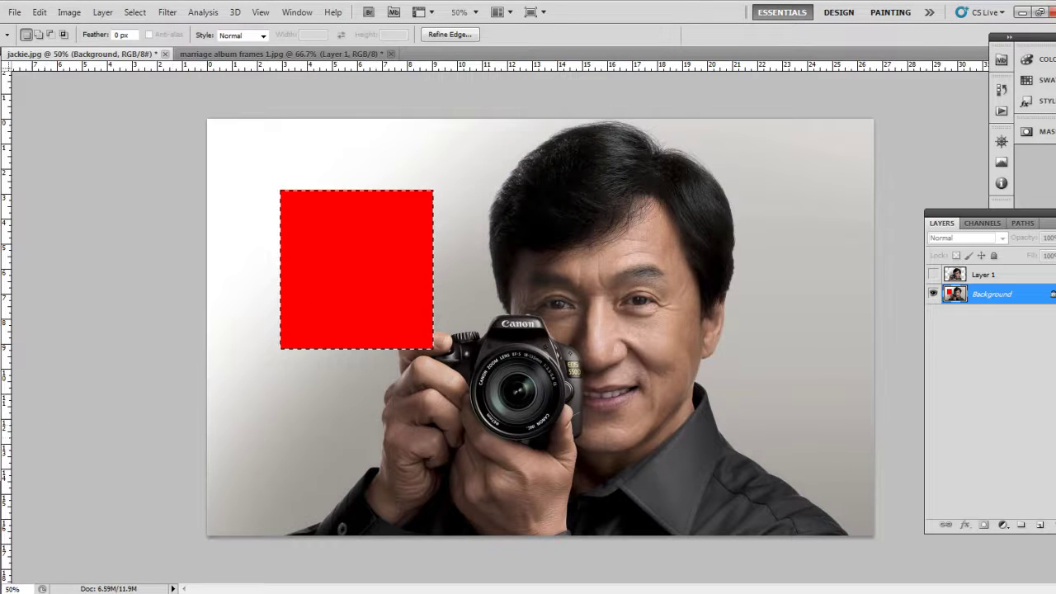
{"action": "key", "text": "ctrl+z"}
Fill the selected rectangle with a custom purple colour
{"action": "right_click", "coordinate": [330, 238]}
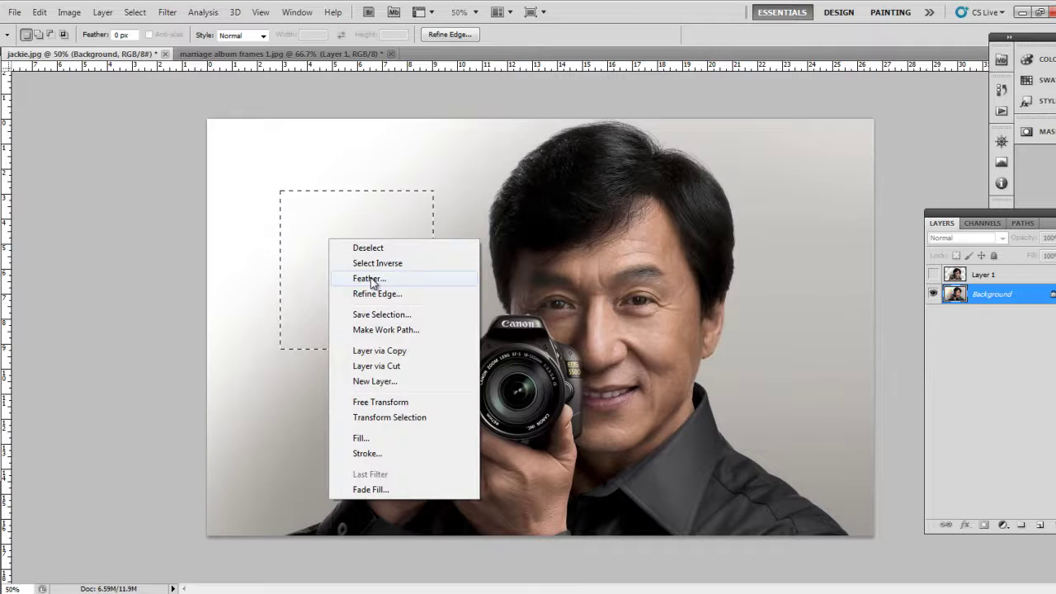
{"action": "left_click", "coordinate": [360, 437]}
{"action": "left_click", "coordinate": [528, 188]}
{"action": "left_click", "coordinate": [503, 225]}
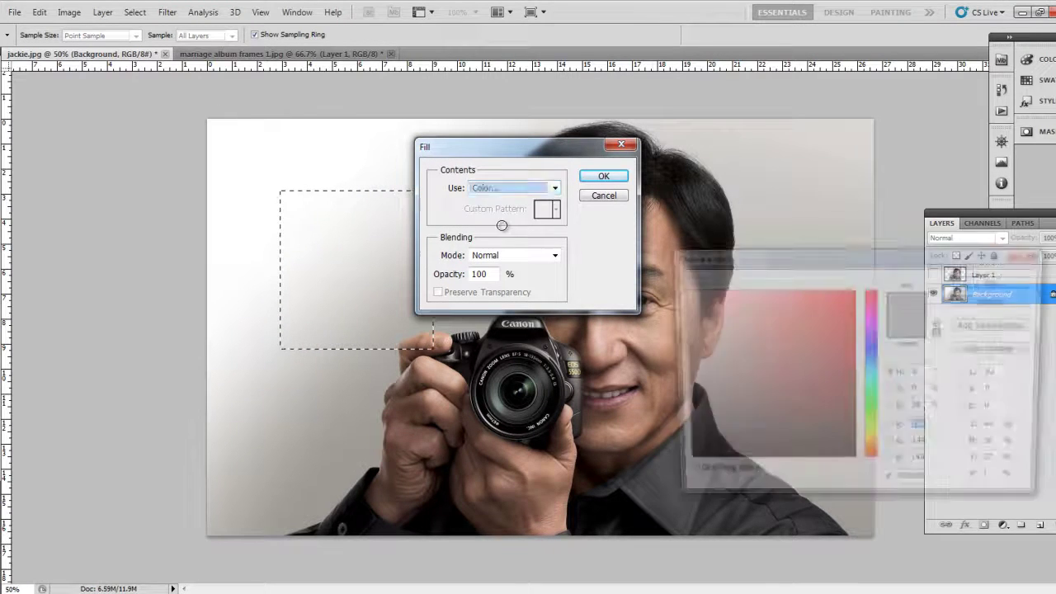
{"action": "left_click", "coordinate": [854, 410]}
{"action": "left_click", "coordinate": [866, 339]}
{"action": "left_click", "coordinate": [841, 349]}
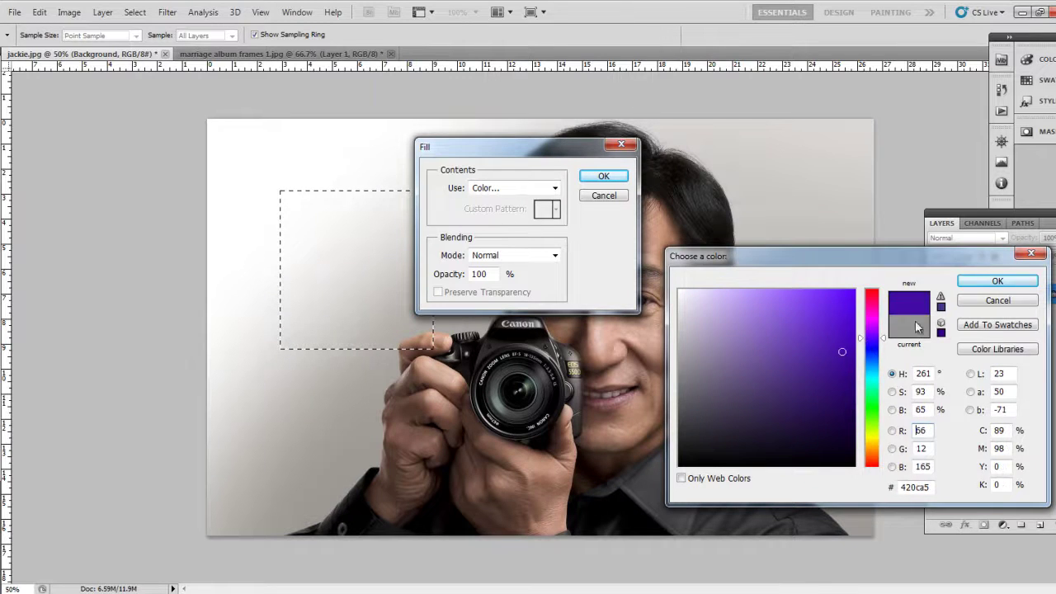
{"action": "left_click", "coordinate": [997, 280]}
{"action": "left_click", "coordinate": [604, 176]}
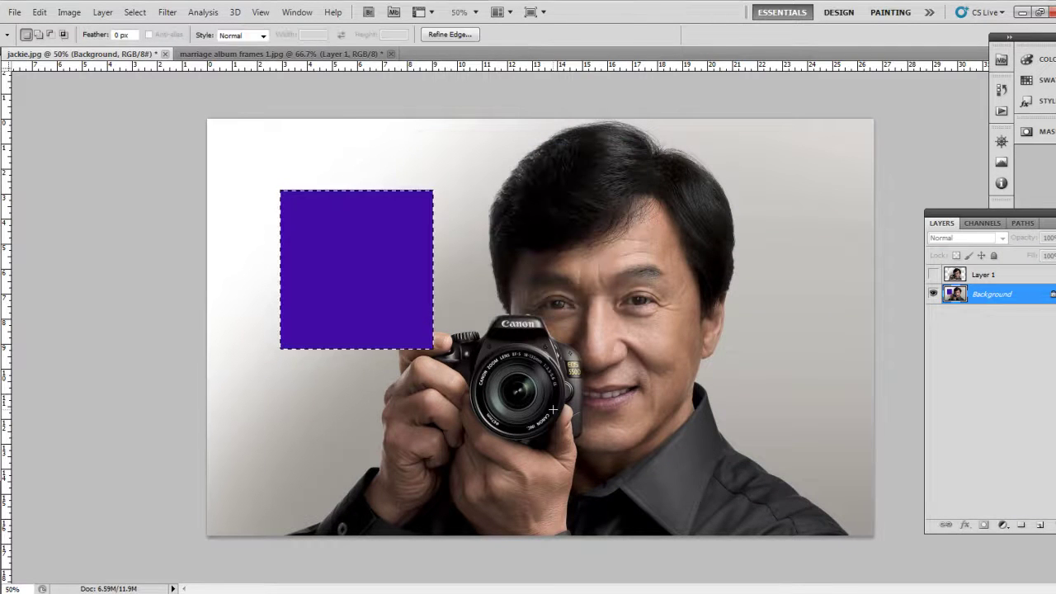
Fill the rectangle again with pink ff00a2 at 50% opacity, Normal mode
{"action": "right_click", "coordinate": [334, 213]}
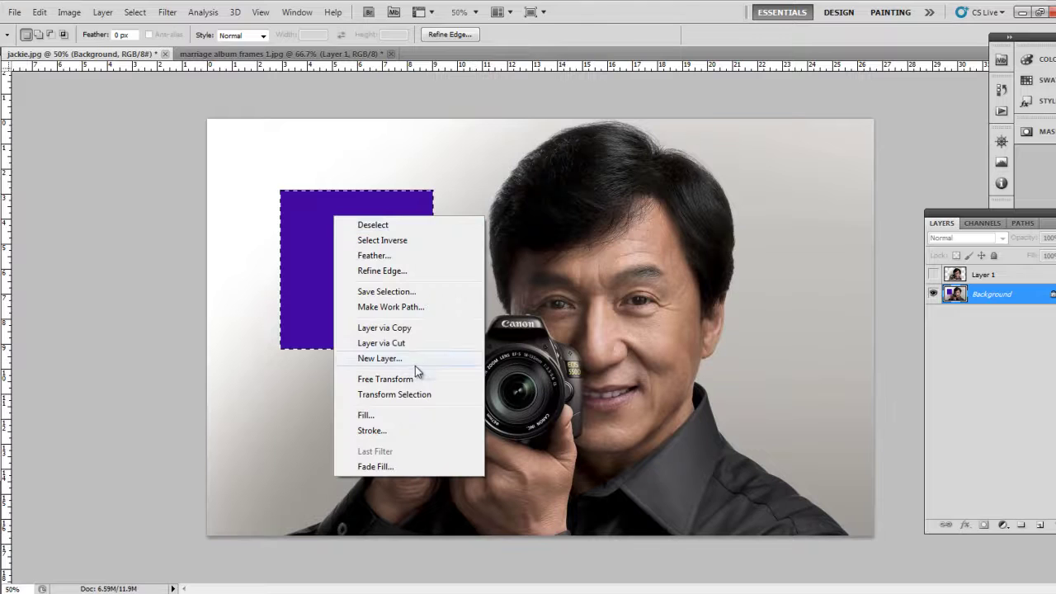
{"action": "left_click", "coordinate": [423, 414]}
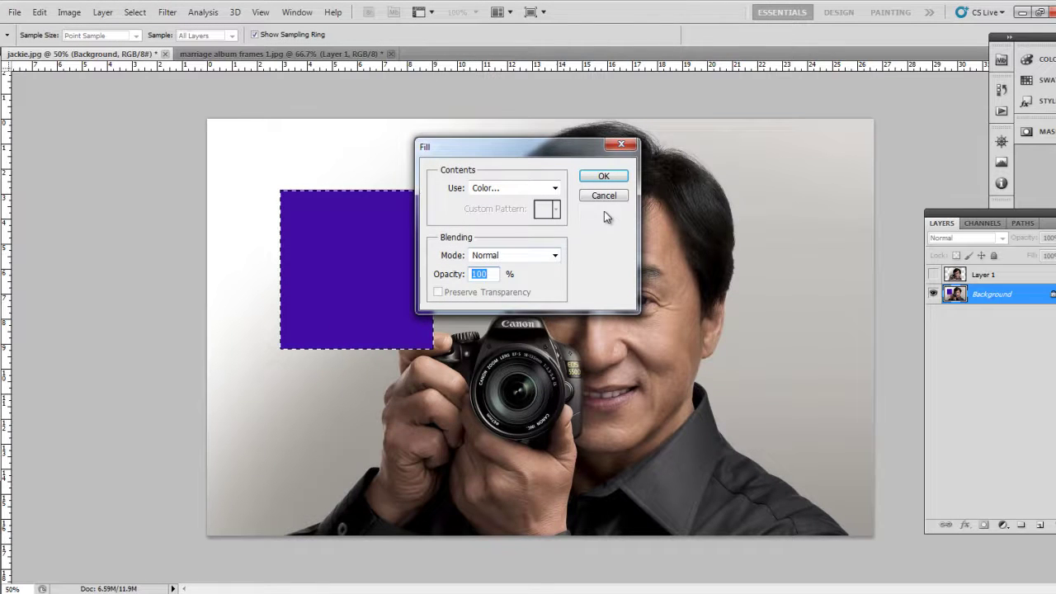
{"action": "left_click", "coordinate": [515, 255]}
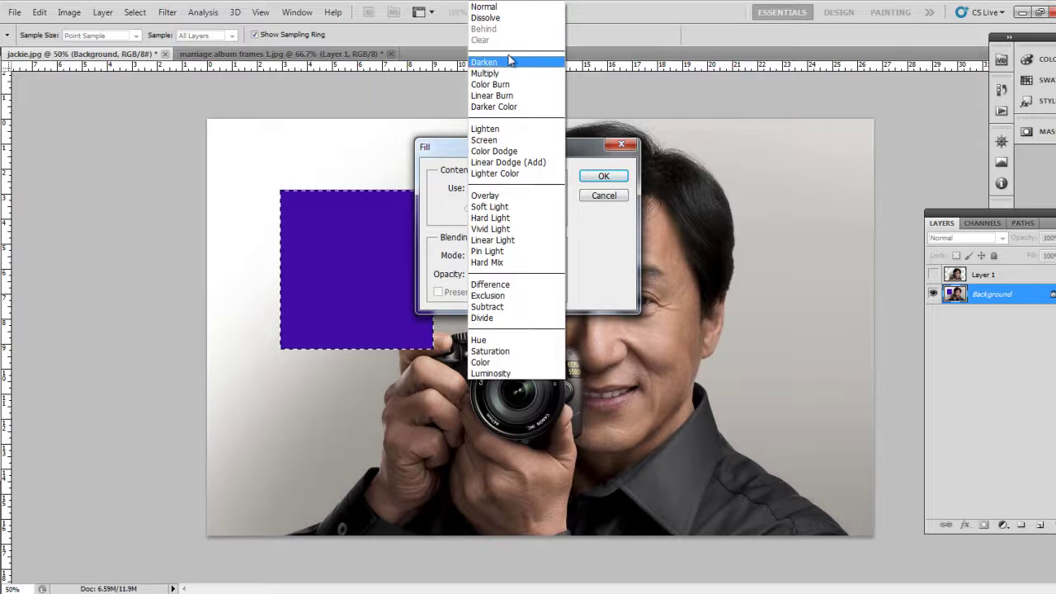
{"action": "left_click", "coordinate": [624, 248]}
{"action": "key", "text": "Tab"}
{"action": "type", "text": "50"}
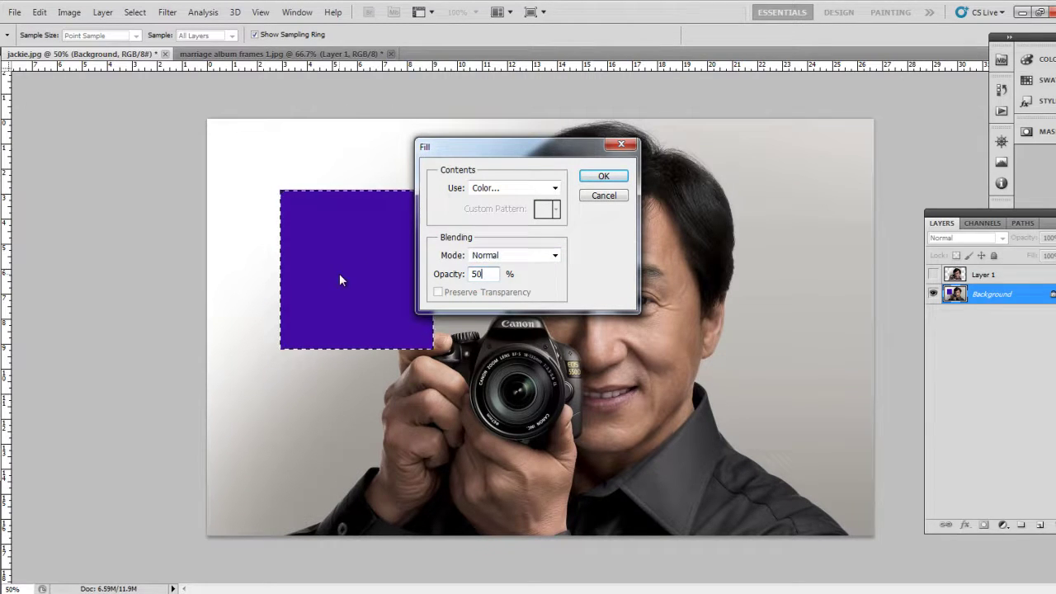
{"action": "left_click", "coordinate": [564, 190]}
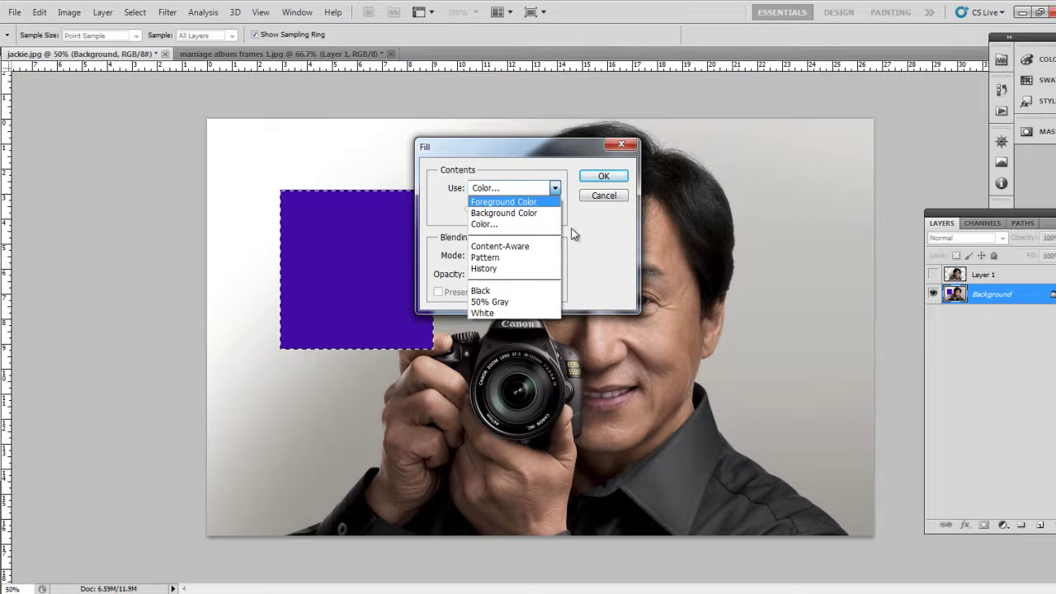
{"action": "left_click", "coordinate": [513, 230]}
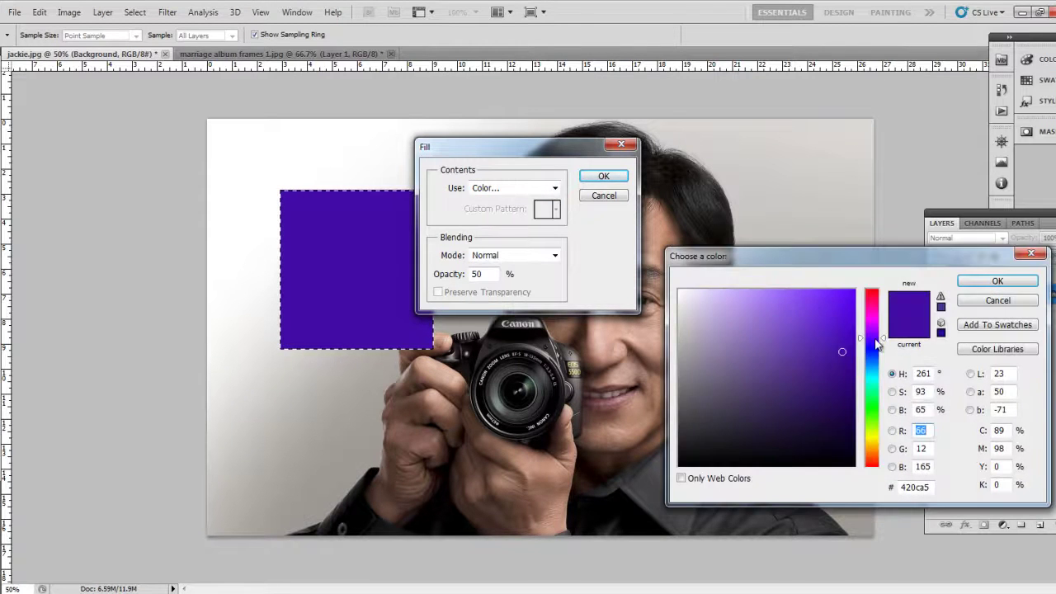
{"action": "left_click_drag", "start_coordinate": [871, 347], "coordinate": [871, 310]}
{"action": "left_click", "coordinate": [993, 281]}
{"action": "left_click", "coordinate": [603, 176]}
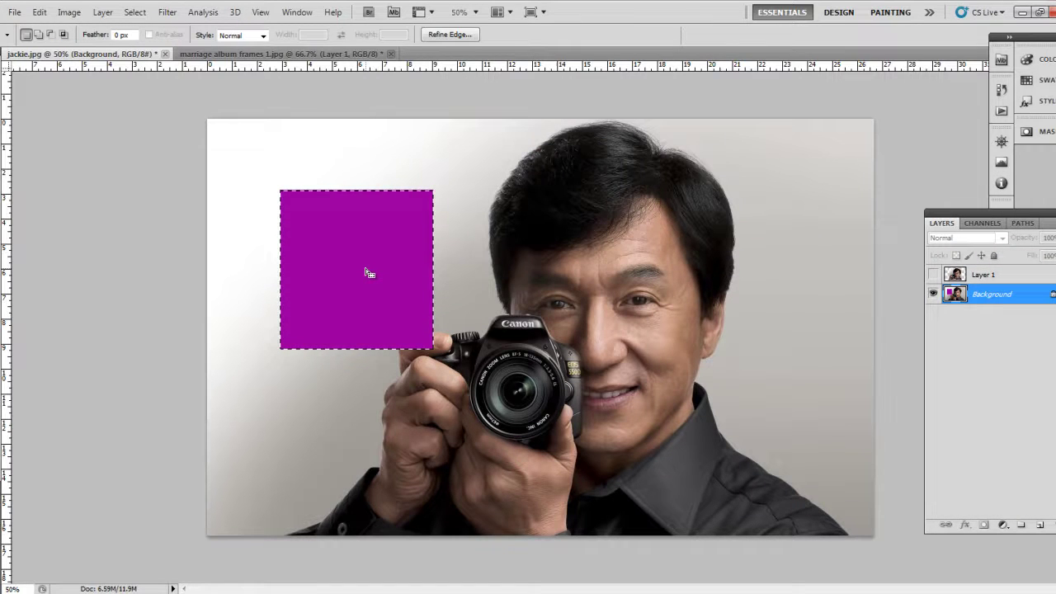
Fill the selection with a custom colour, then undo the fill and deselect
{"action": "right_click", "coordinate": [343, 252]}
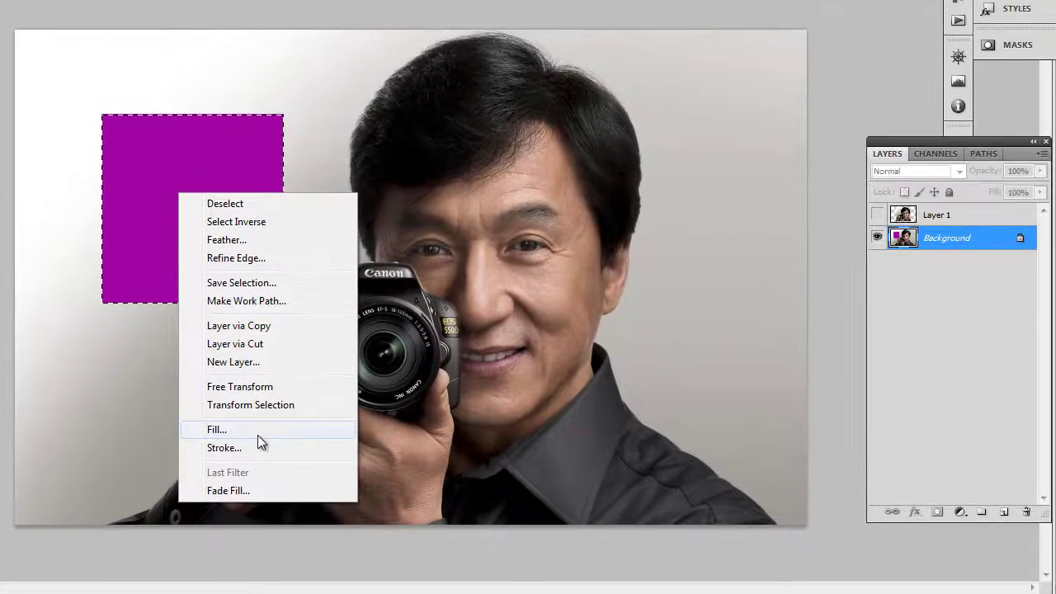
{"action": "left_click", "coordinate": [258, 431]}
{"action": "left_click", "coordinate": [396, 112]}
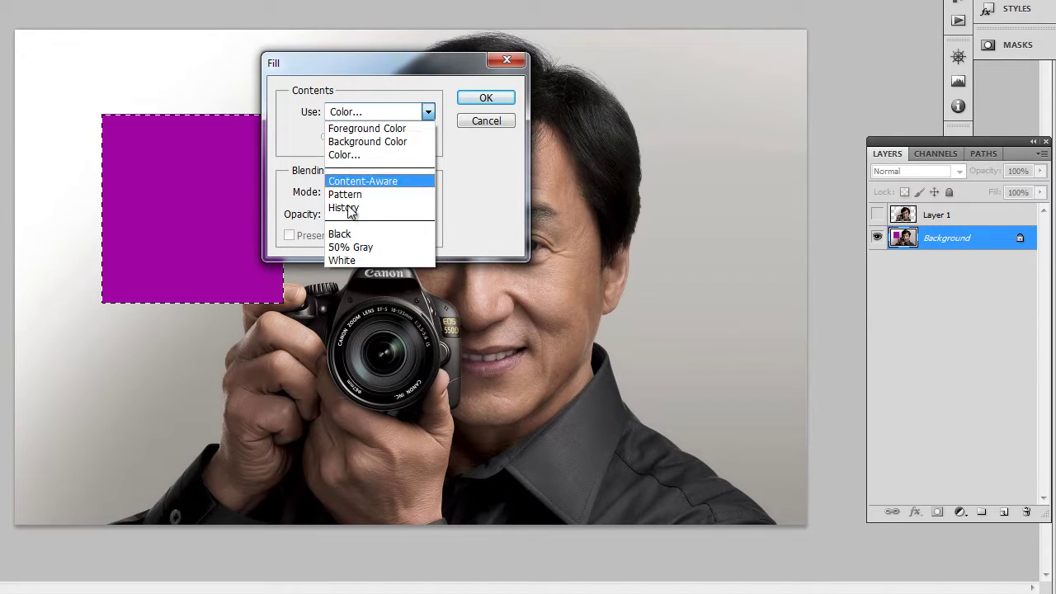
{"action": "left_click", "coordinate": [344, 154]}
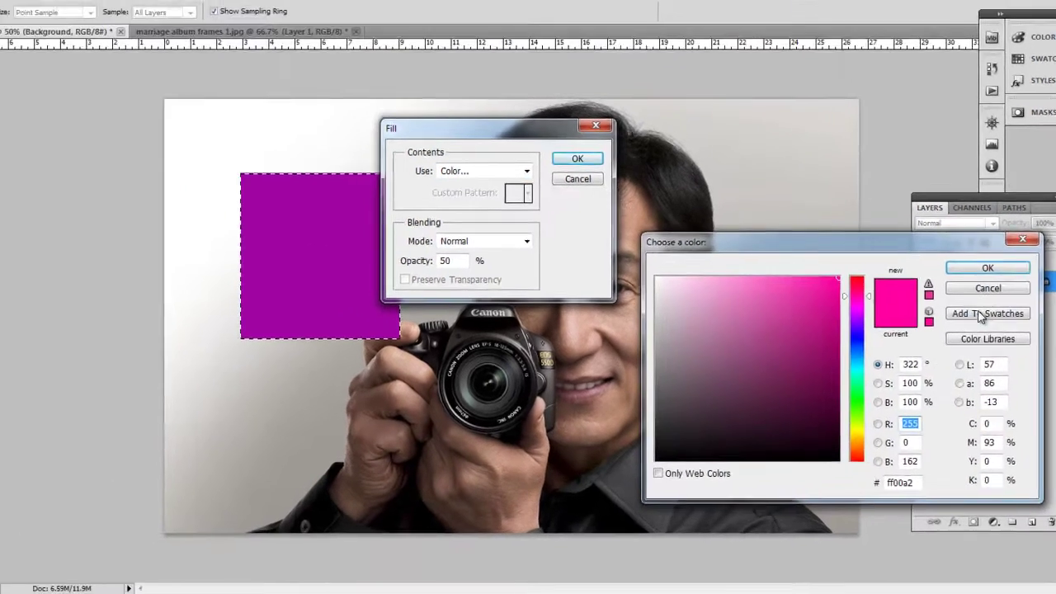
{"action": "left_click", "coordinate": [962, 268]}
{"action": "left_click", "coordinate": [610, 177]}
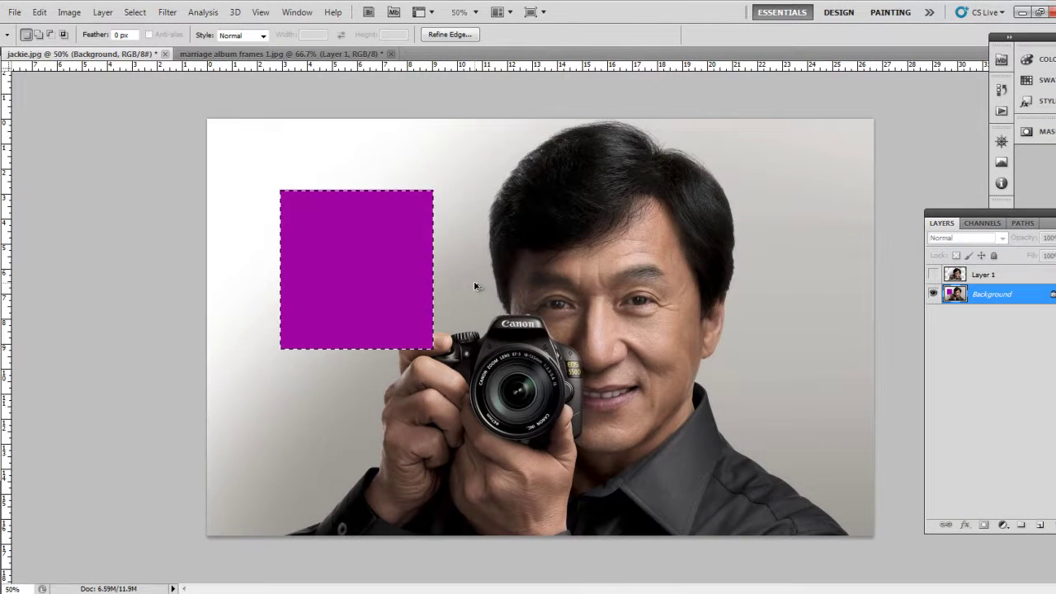
{"action": "key", "text": "ctrl+z"}
{"action": "key", "text": "ctrl+d"}
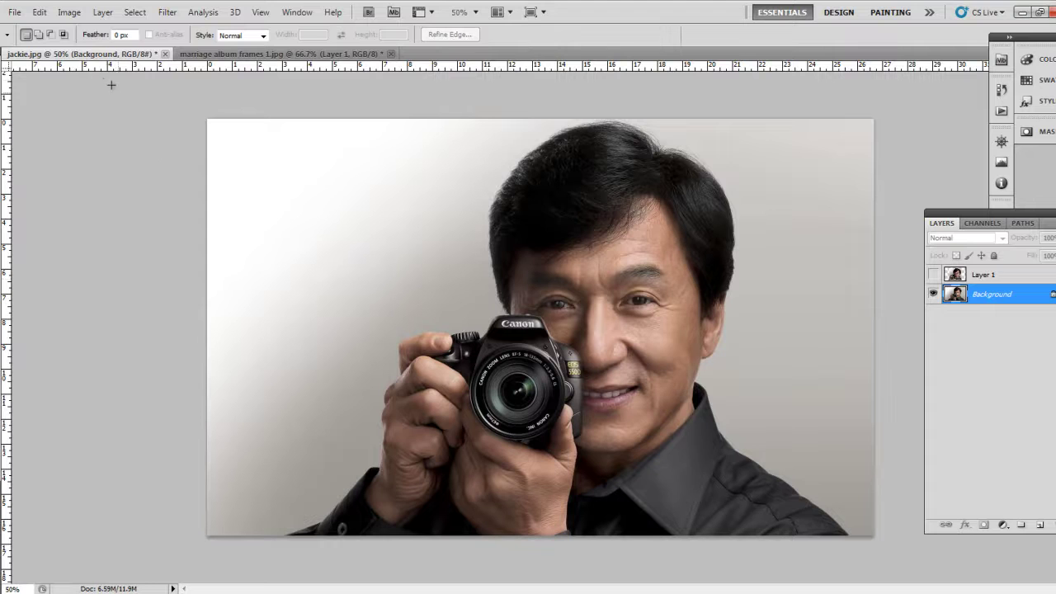
Browse the Edit menu, then keep the Rectangular Marquee Tool selected
{"action": "left_click", "coordinate": [41, 13]}
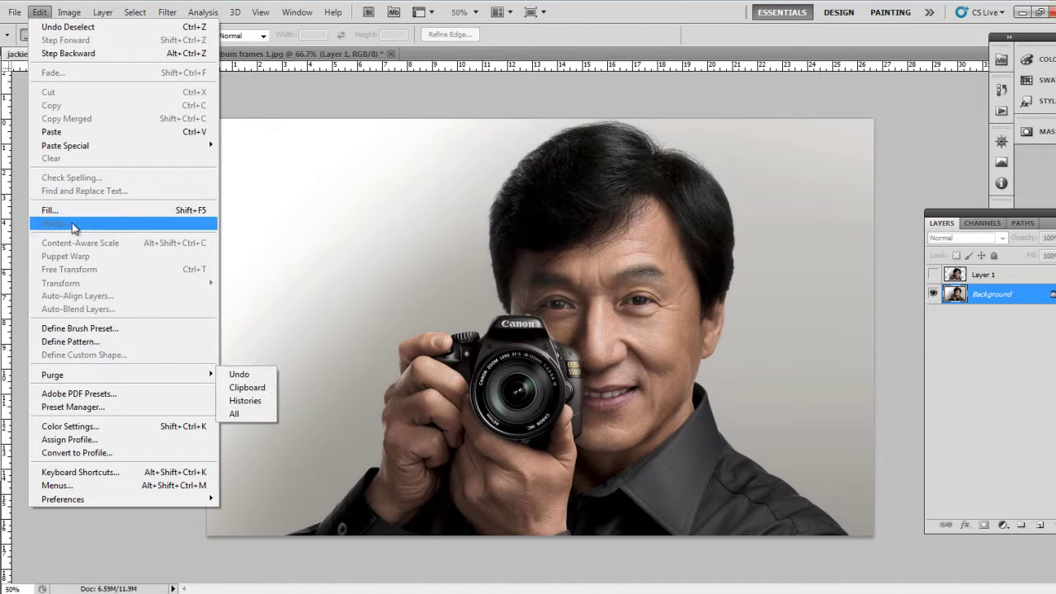
{"action": "left_click", "coordinate": [272, 255]}
{"action": "right_click", "coordinate": [4, 84]}
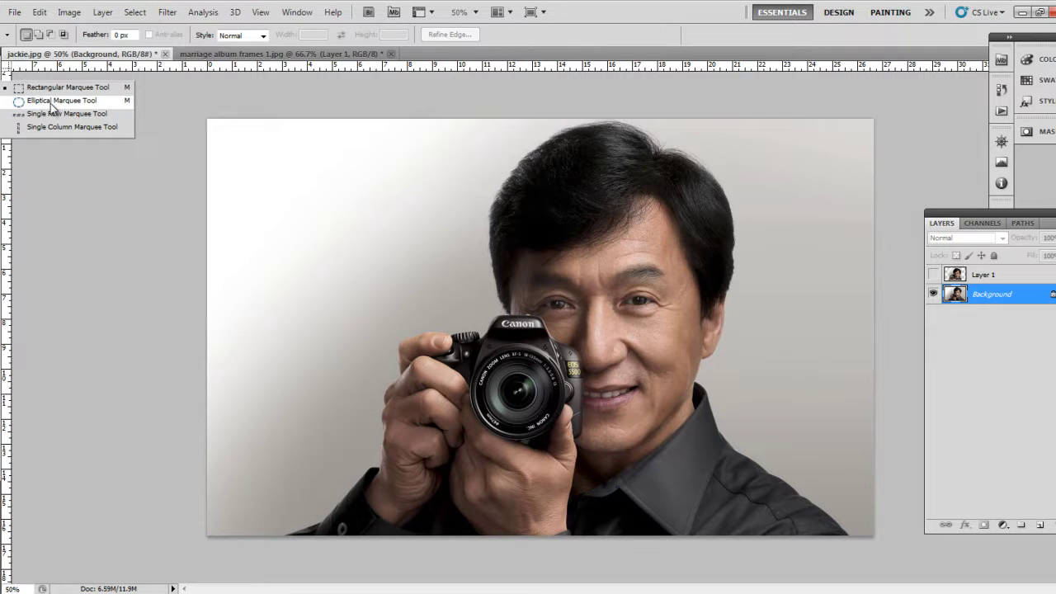
{"action": "left_click", "coordinate": [74, 87]}
{"action": "right_click", "coordinate": [4, 84]}
{"action": "left_click", "coordinate": [74, 87]}
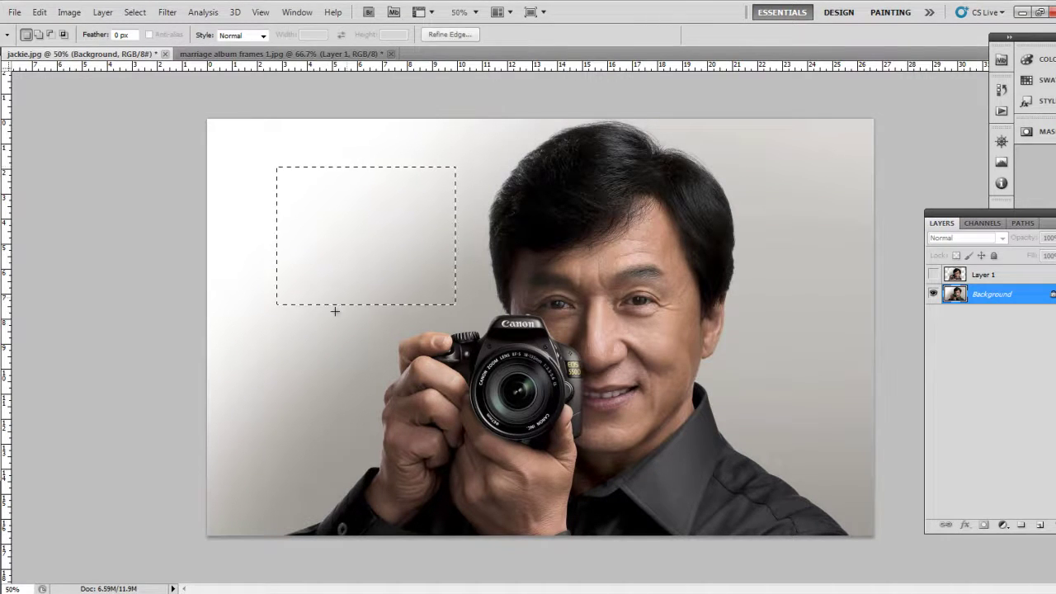
Apply a trial 25 px black centre stroke to the selection, then undo it
{"action": "right_click", "coordinate": [429, 232]}
{"action": "left_click", "coordinate": [472, 443]}
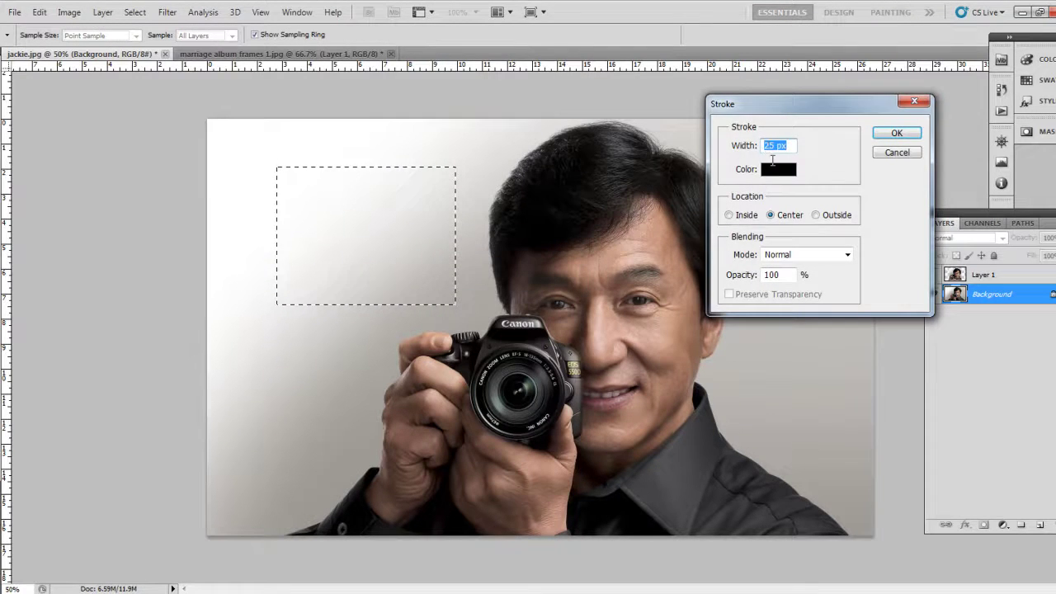
{"action": "left_click", "coordinate": [896, 133]}
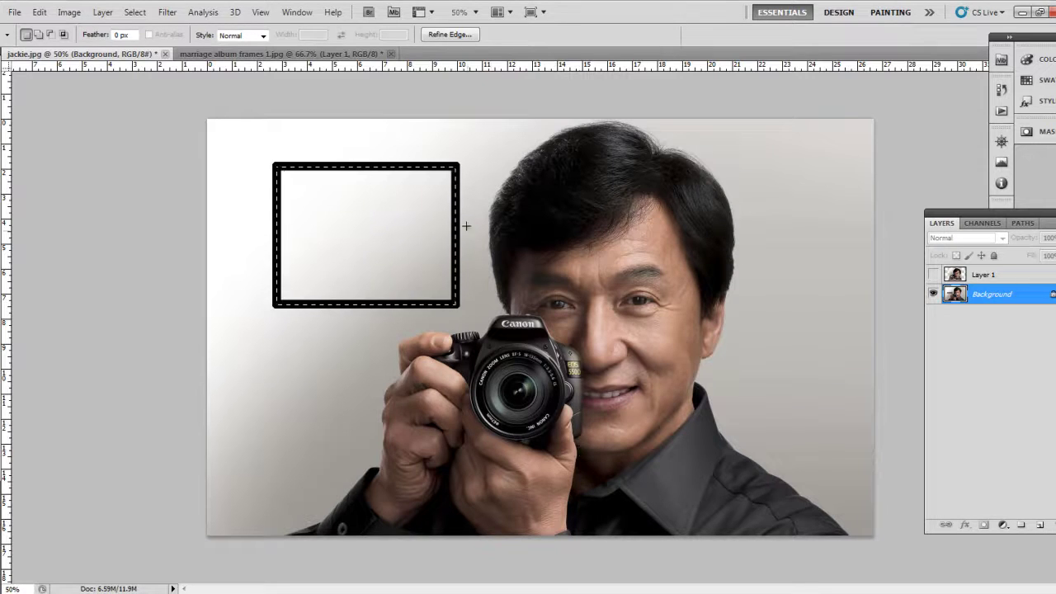
{"action": "key", "text": "ctrl+z"}
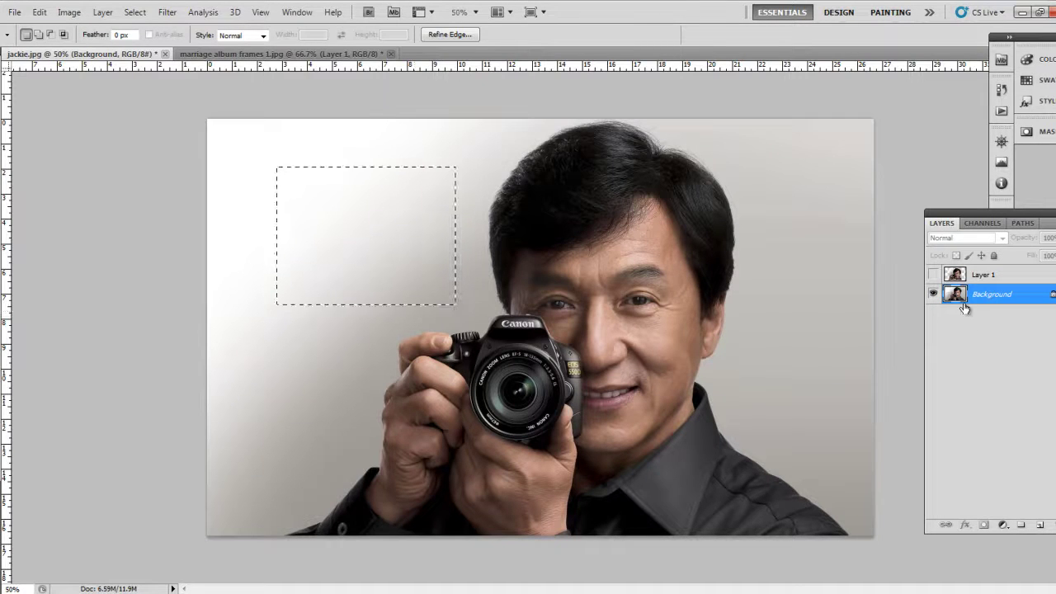
On a new Layer 2, stroke the rectangular selection in thick black, then deselect
{"action": "left_click", "coordinate": [1021, 525]}
{"action": "right_click", "coordinate": [353, 217]}
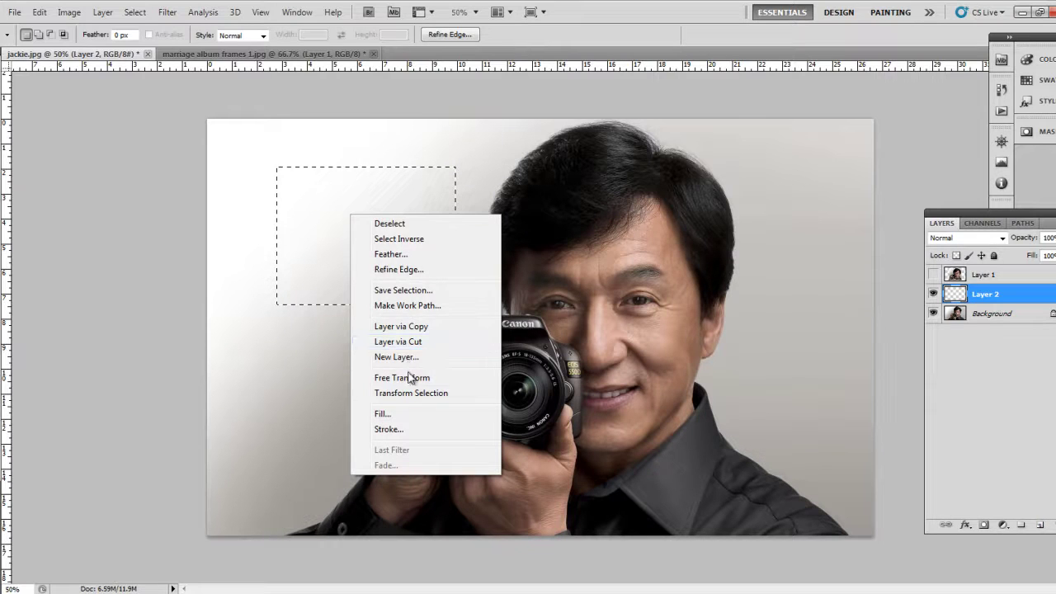
{"action": "left_click", "coordinate": [401, 435]}
{"action": "left_click", "coordinate": [890, 135]}
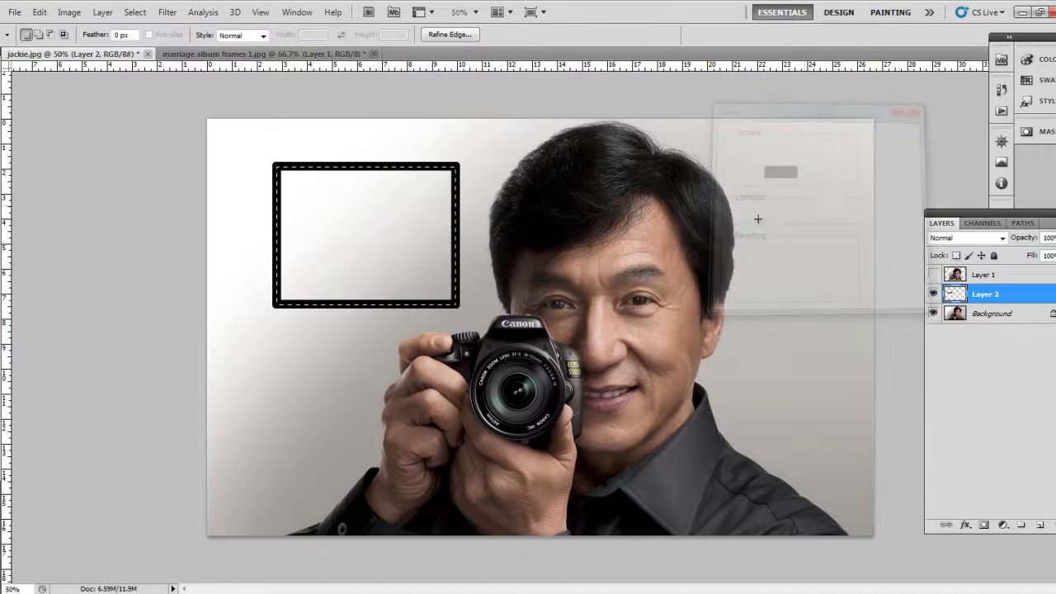
{"action": "right_click", "coordinate": [317, 203]}
{"action": "left_click", "coordinate": [375, 212]}
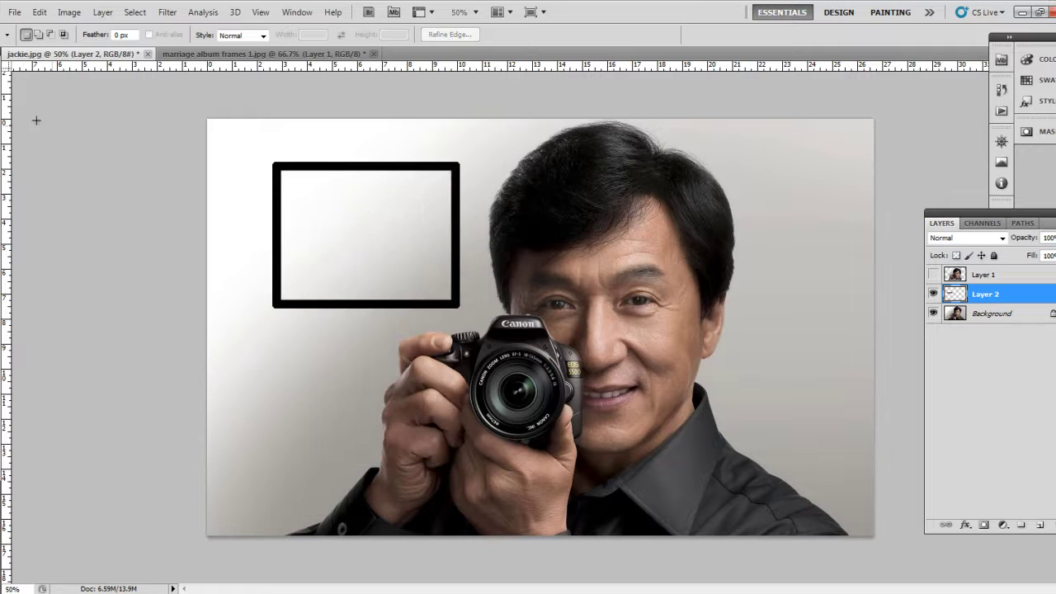
Move the black frame lower on the photo, just above the camera
{"action": "key", "text": "v"}
{"action": "mouse_move", "coordinate": [396, 278]}
{"action": "left_mouse_down"}
{"action": "mouse_move", "coordinate": [609, 302]}
{"action": "mouse_move", "coordinate": [385, 316]}
{"action": "left_mouse_up"}
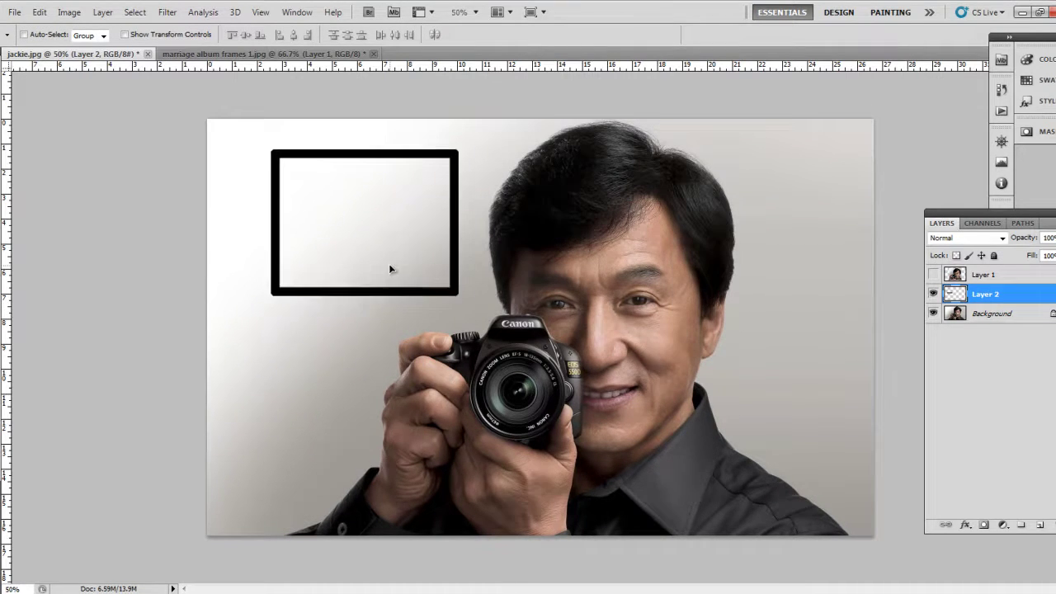
{"action": "left_click", "coordinate": [38, 12]}
{"action": "mouse_move", "coordinate": [61, 282]}
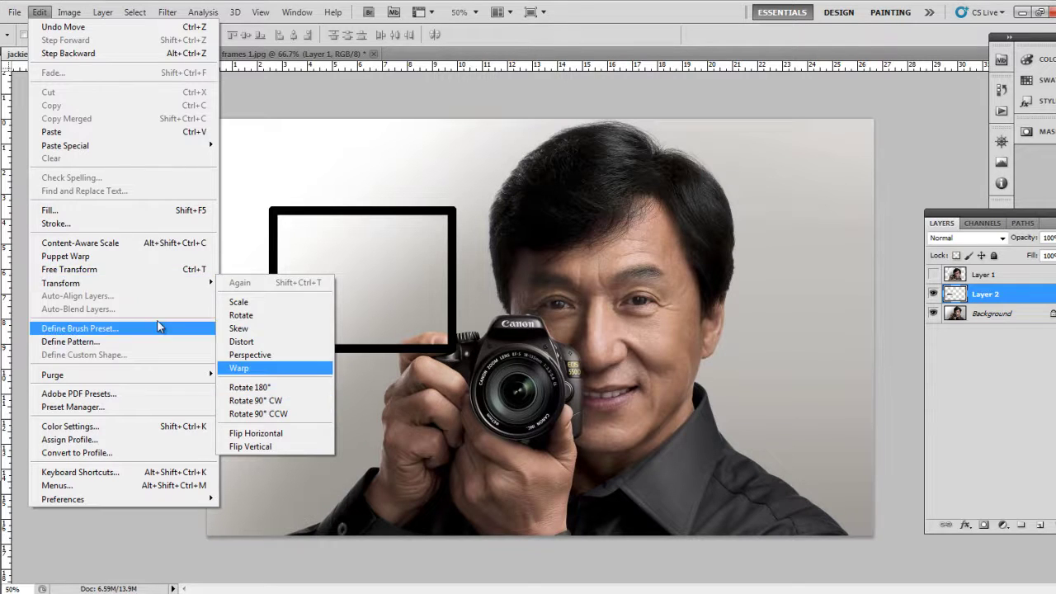
Free Transform the black frame, resizing it slightly around its centre
{"action": "left_click", "coordinate": [148, 268]}
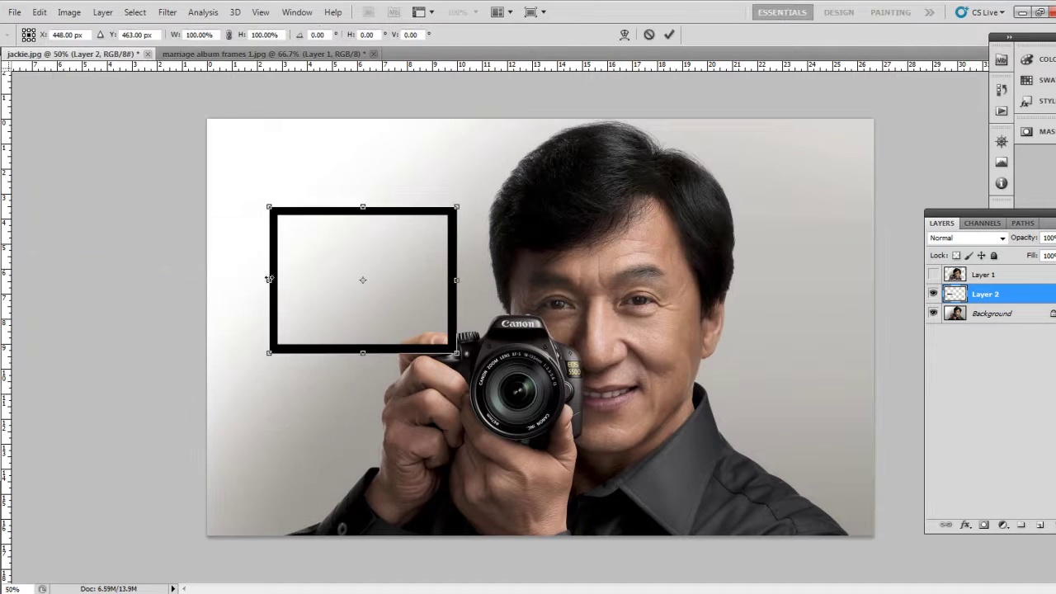
{"action": "left_click_drag", "start_coordinate": [456, 206], "coordinate": [395, 241]}
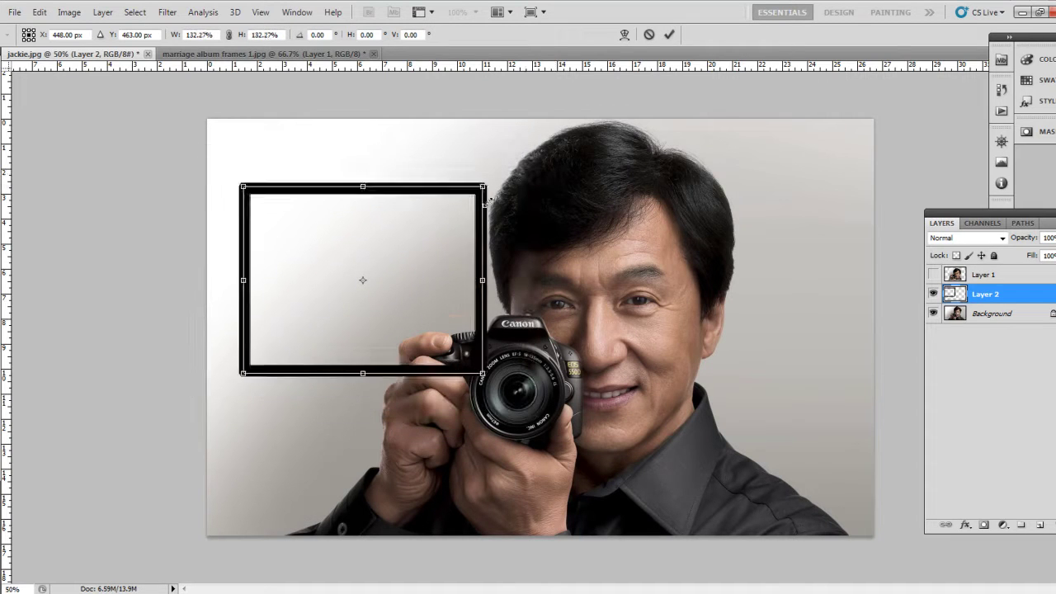
{"action": "left_click_drag", "start_coordinate": [393, 240], "coordinate": [462, 206]}
{"action": "key", "text": "Return"}
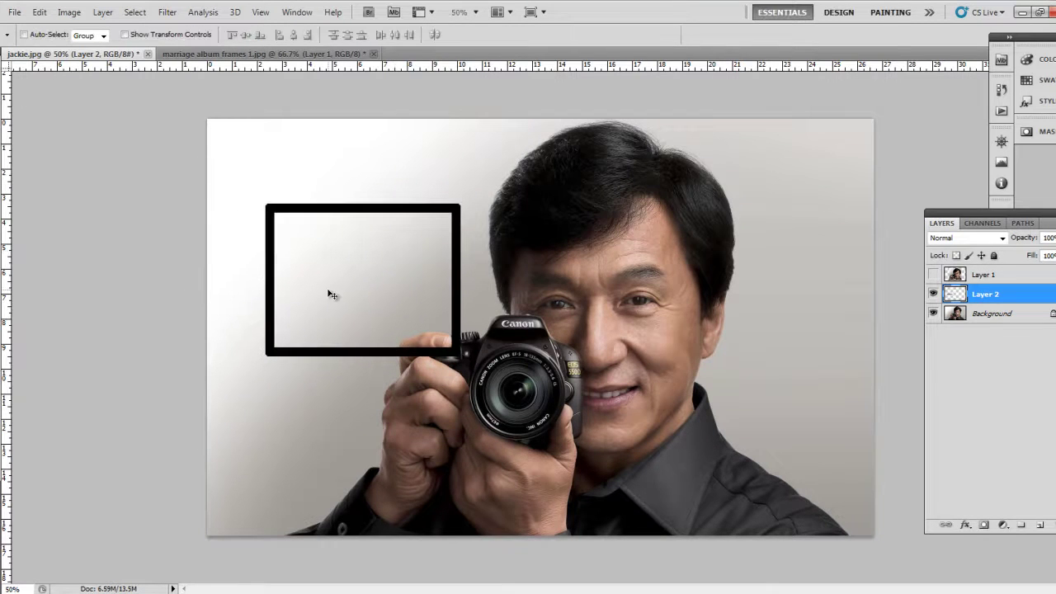
Switch to marriage album frames 1.jpg and reposition the portrait inside the left frame
{"action": "left_click", "coordinate": [293, 55]}
{"action": "right_click", "coordinate": [312, 196]}
{"action": "left_click", "coordinate": [346, 256]}
{"action": "mouse_move", "coordinate": [346, 256]}
{"action": "left_mouse_down"}
{"action": "mouse_move", "coordinate": [374, 299]}
{"action": "mouse_move", "coordinate": [347, 255]}
{"action": "mouse_move", "coordinate": [379, 170]}
{"action": "left_mouse_up"}
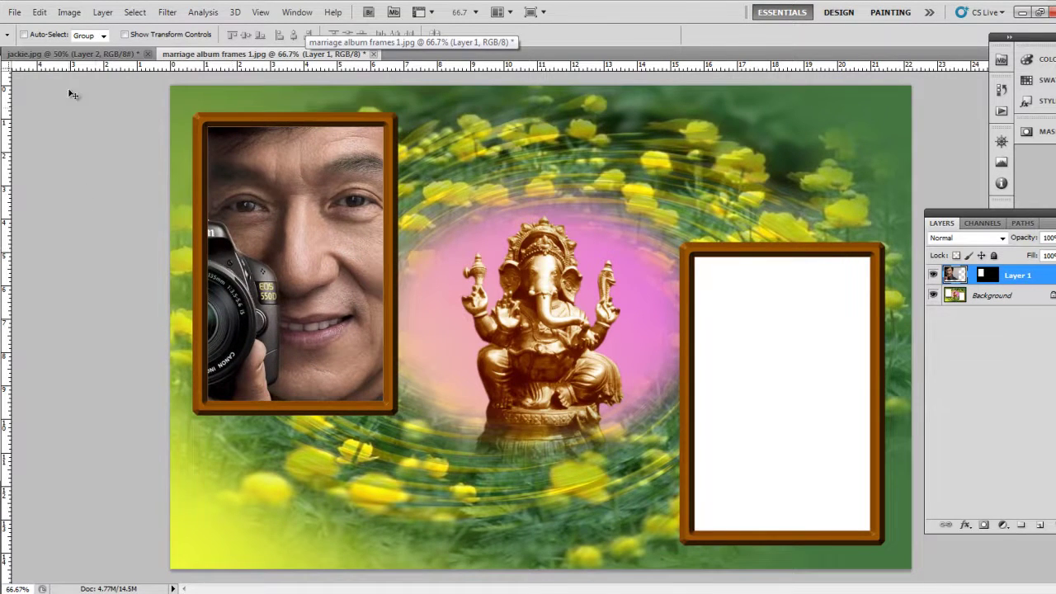
Free Transform the portrait to about 50% and fit head, shoulders and camera in the left frame
{"action": "left_click", "coordinate": [39, 12]}
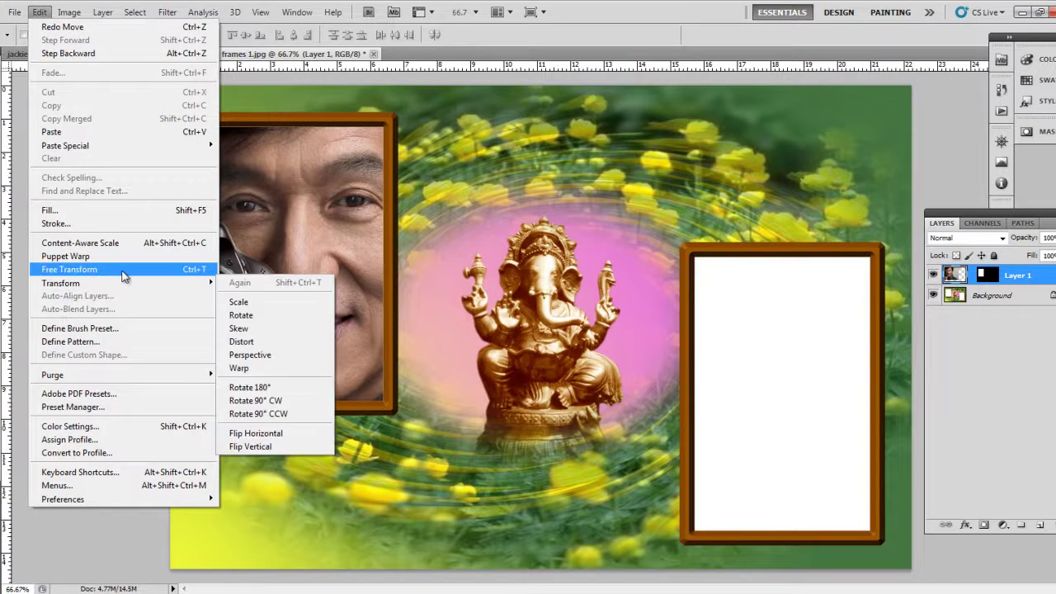
{"action": "left_click", "coordinate": [122, 271]}
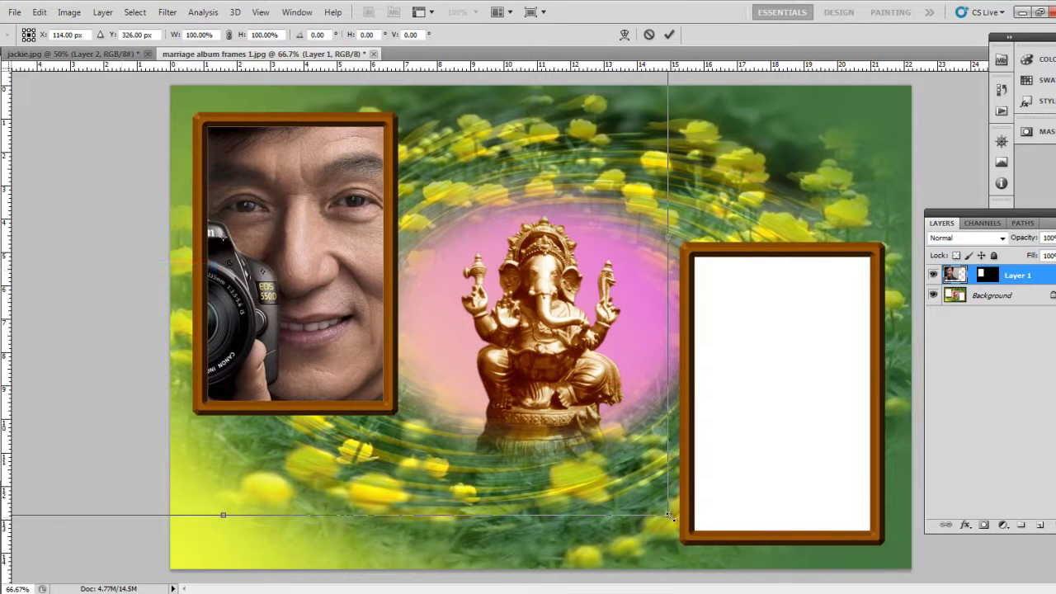
{"action": "left_click_drag", "start_coordinate": [668, 517], "coordinate": [686, 523]}
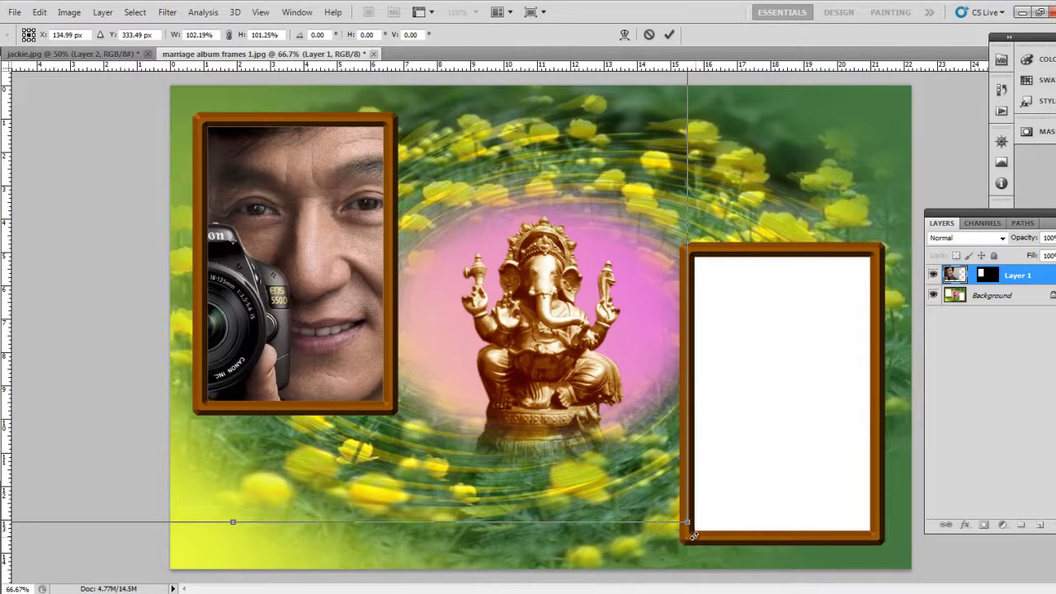
{"action": "left_click_drag", "start_coordinate": [686, 523], "coordinate": [418, 415]}
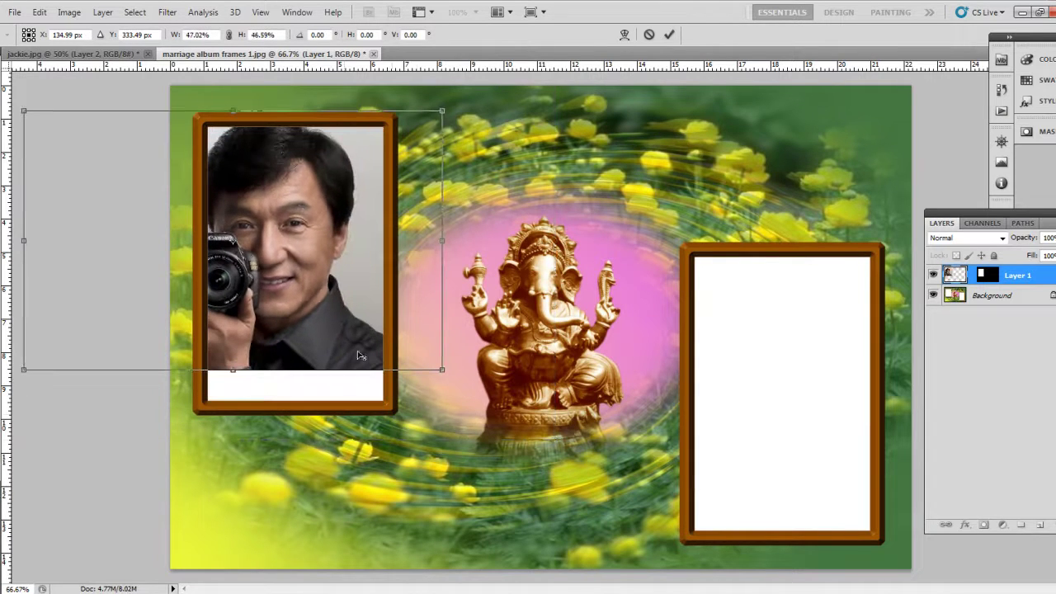
{"action": "left_click_drag", "start_coordinate": [338, 327], "coordinate": [364, 352]}
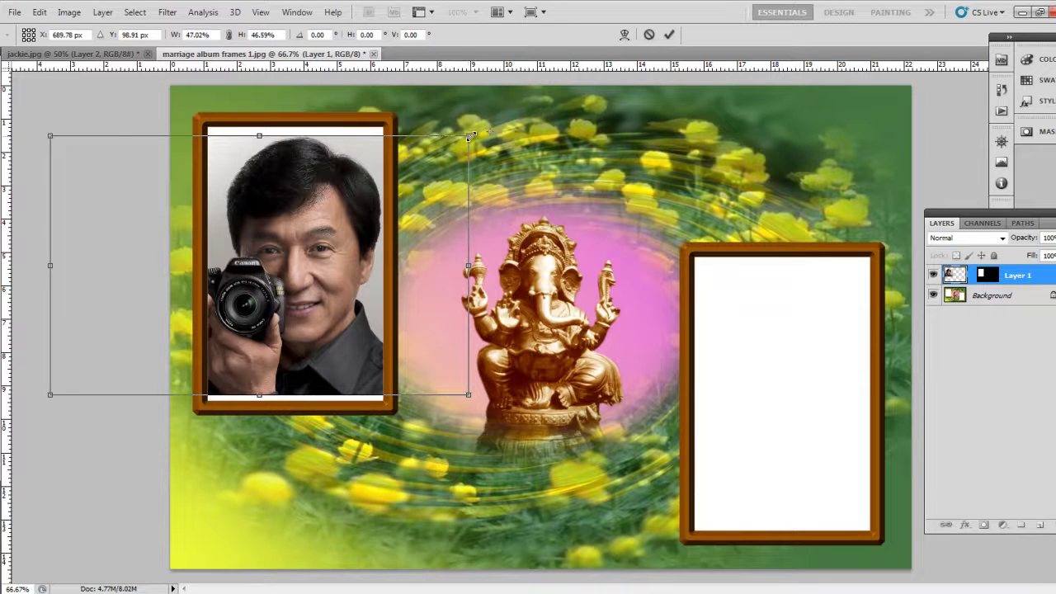
{"action": "left_click_drag", "start_coordinate": [468, 136], "coordinate": [454, 144]}
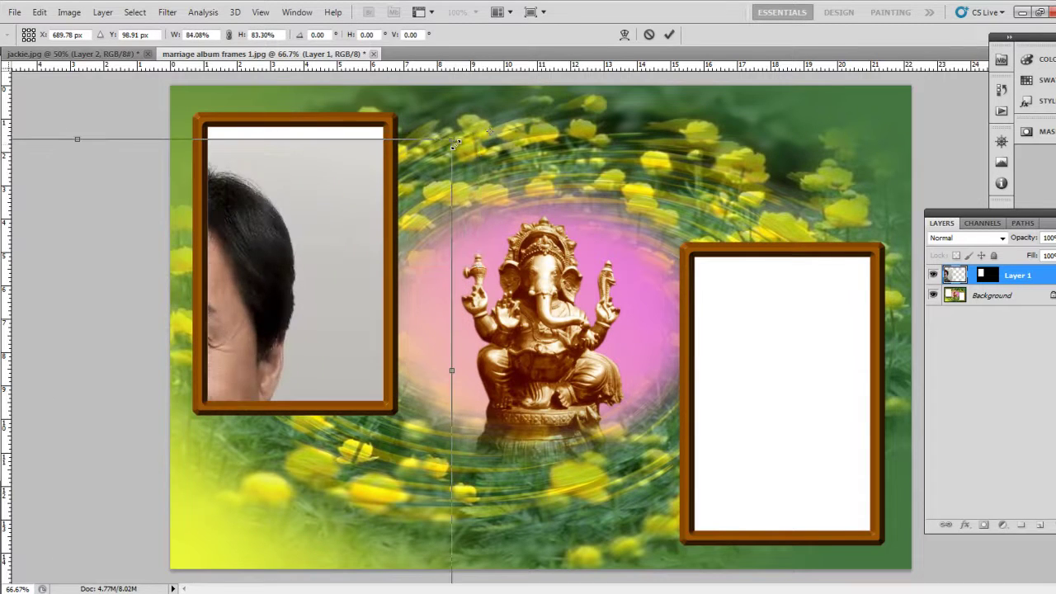
{"action": "left_click_drag", "start_coordinate": [454, 144], "coordinate": [476, 133]}
{"action": "mouse_move", "coordinate": [387, 205]}
{"action": "left_mouse_down"}
{"action": "mouse_move", "coordinate": [396, 195]}
{"action": "mouse_move", "coordinate": [388, 198]}
{"action": "left_mouse_up"}
{"action": "key", "text": "Return"}
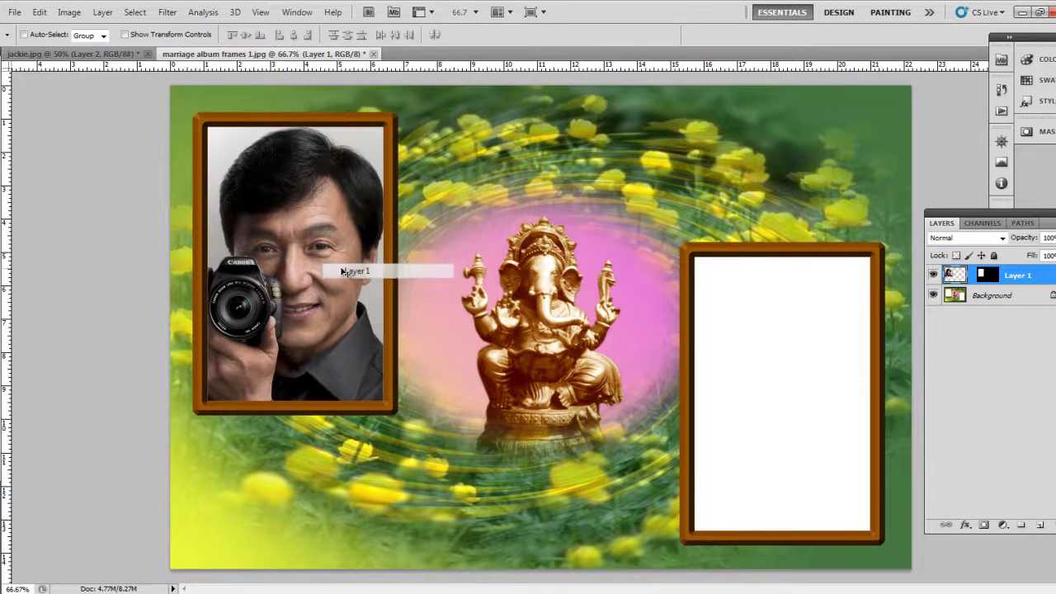
{"action": "left_click", "coordinate": [38, 11]}
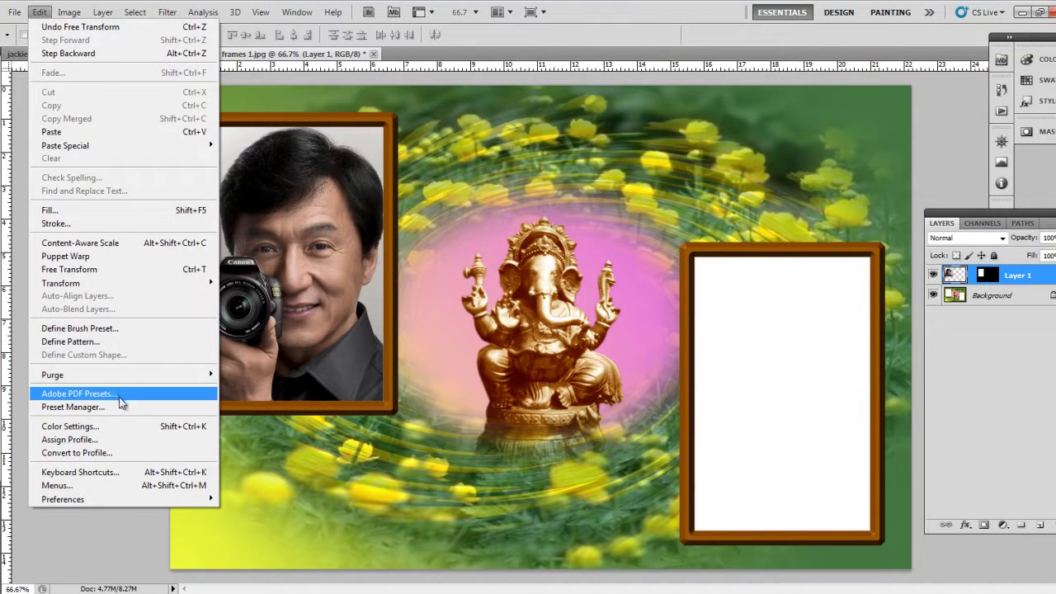
Warp the portrait by dragging mesh corners, undo the last bend, and commit the warp
{"action": "left_click", "coordinate": [333, 270]}
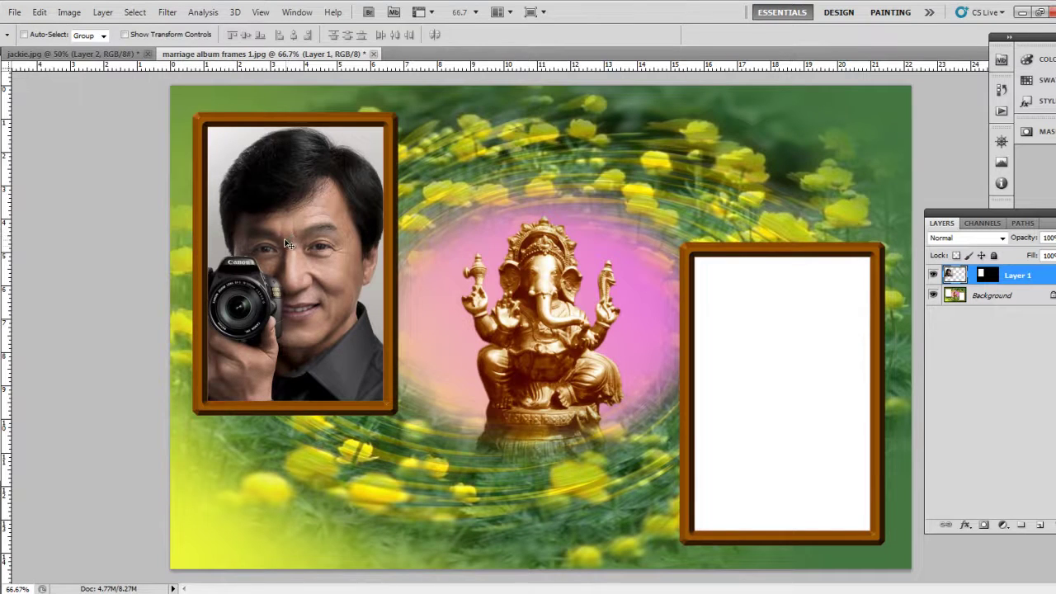
{"action": "key", "text": "ctrl+t"}
{"action": "right_click", "coordinate": [289, 240]}
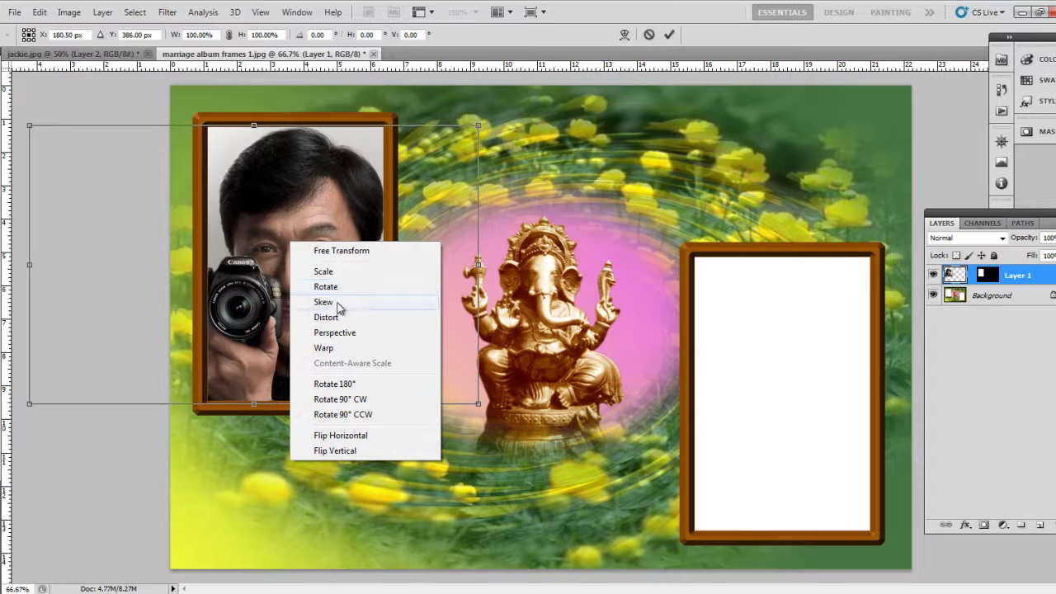
{"action": "left_click", "coordinate": [334, 353]}
{"action": "mouse_move", "coordinate": [342, 218]}
{"action": "left_mouse_down"}
{"action": "mouse_move", "coordinate": [206, 237]}
{"action": "mouse_move", "coordinate": [306, 142]}
{"action": "left_mouse_up"}
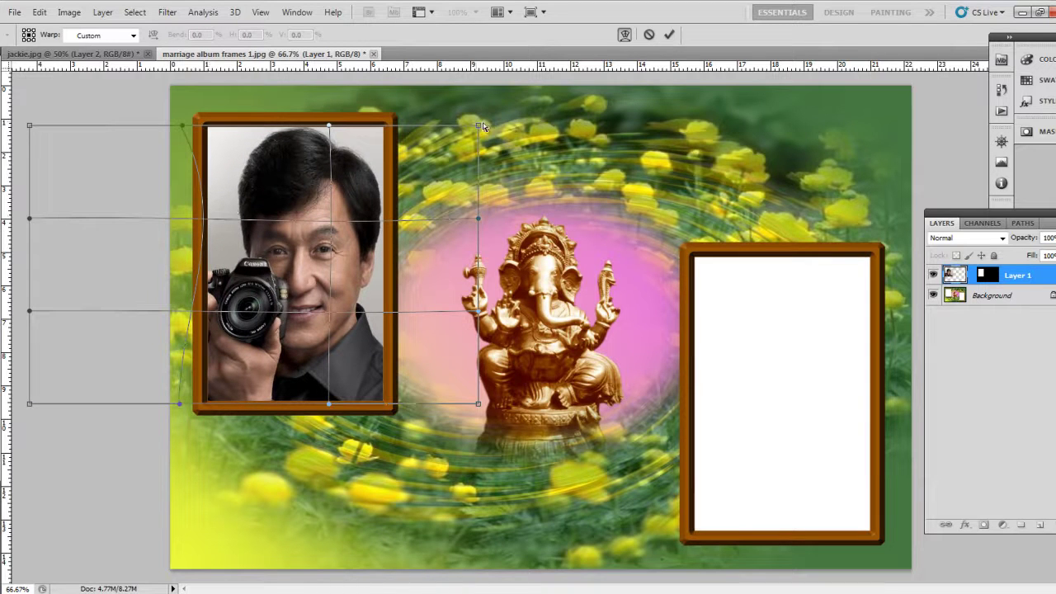
{"action": "mouse_move", "coordinate": [479, 125]}
{"action": "left_mouse_down"}
{"action": "mouse_move", "coordinate": [379, 128]}
{"action": "mouse_move", "coordinate": [395, 127]}
{"action": "left_mouse_up"}
{"action": "mouse_move", "coordinate": [41, 129]}
{"action": "left_mouse_down"}
{"action": "mouse_move", "coordinate": [103, 129]}
{"action": "mouse_move", "coordinate": [106, 113]}
{"action": "left_mouse_up"}
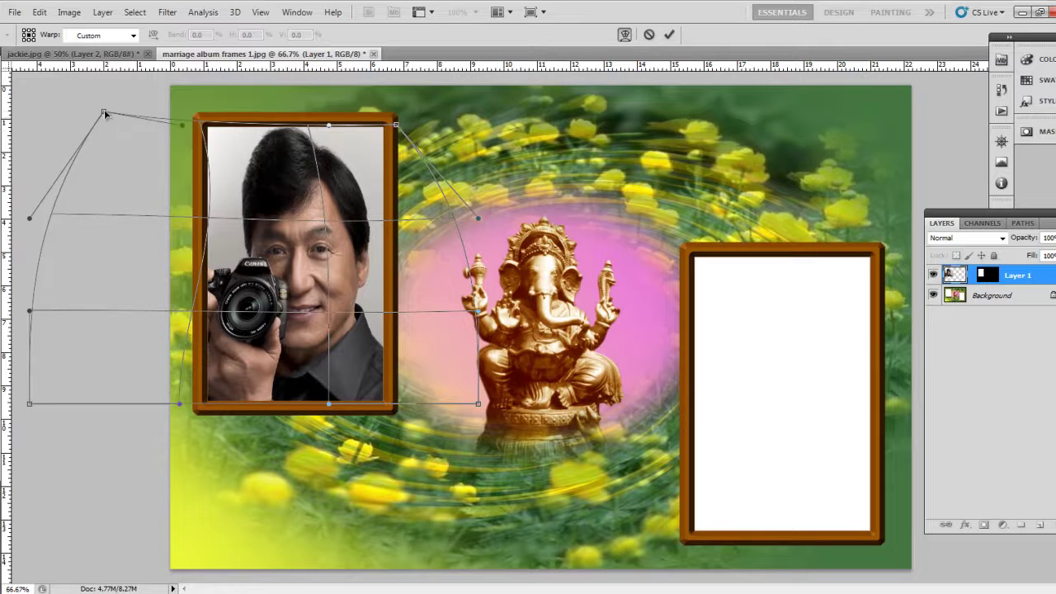
{"action": "key", "text": "ctrl+z"}
{"action": "key", "text": "Return"}
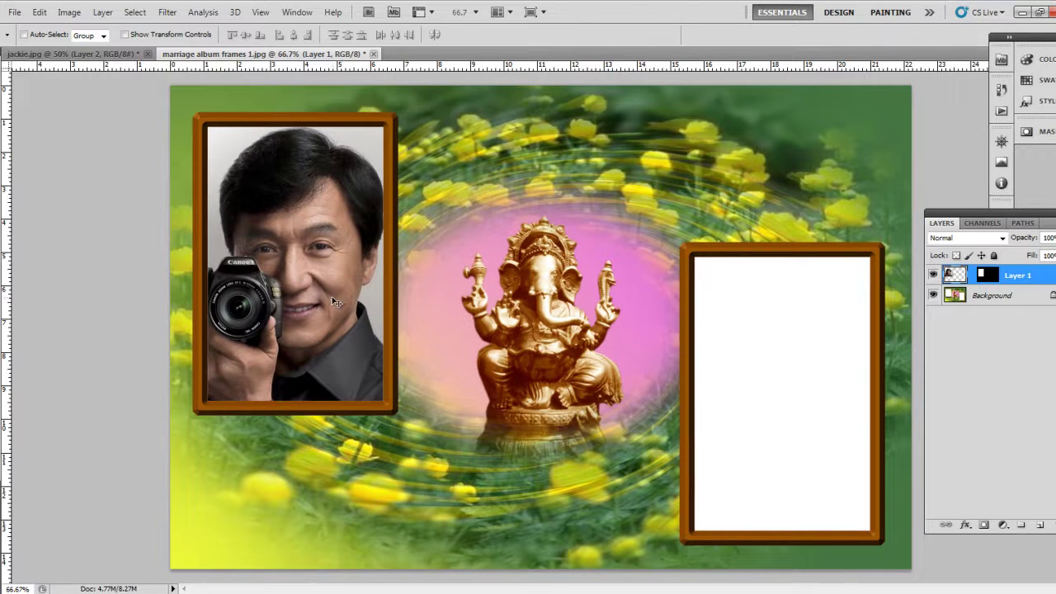
{"action": "key", "text": "ctrl+t"}
Flip the portrait horizontally, shift it right, then flip it vertically
{"action": "right_click", "coordinate": [331, 239]}
{"action": "left_click", "coordinate": [248, 303]}
{"action": "right_click", "coordinate": [363, 281]}
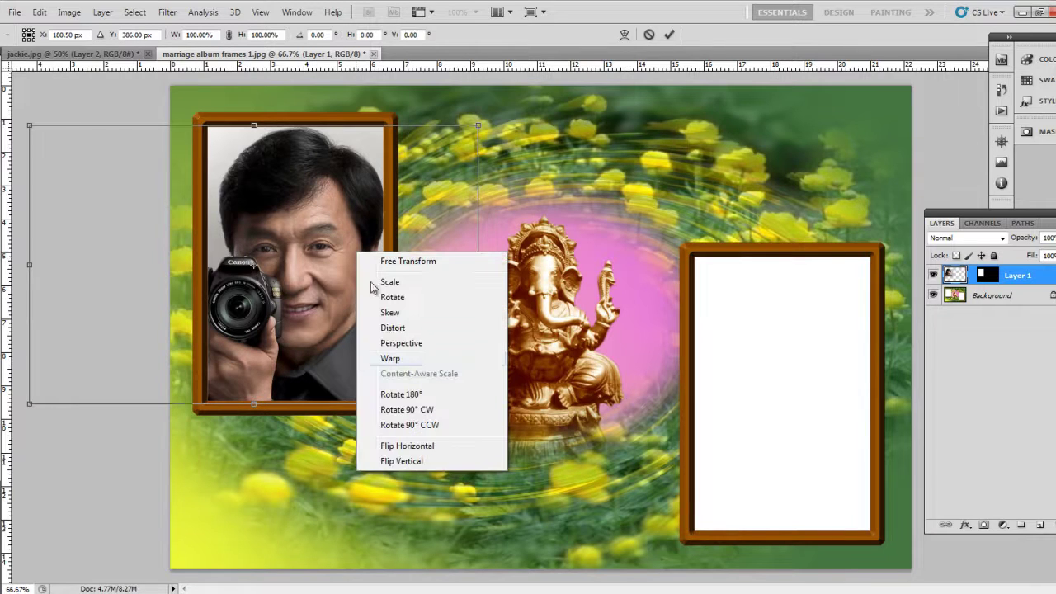
{"action": "left_click", "coordinate": [450, 446]}
{"action": "left_click_drag", "start_coordinate": [300, 331], "coordinate": [368, 328]}
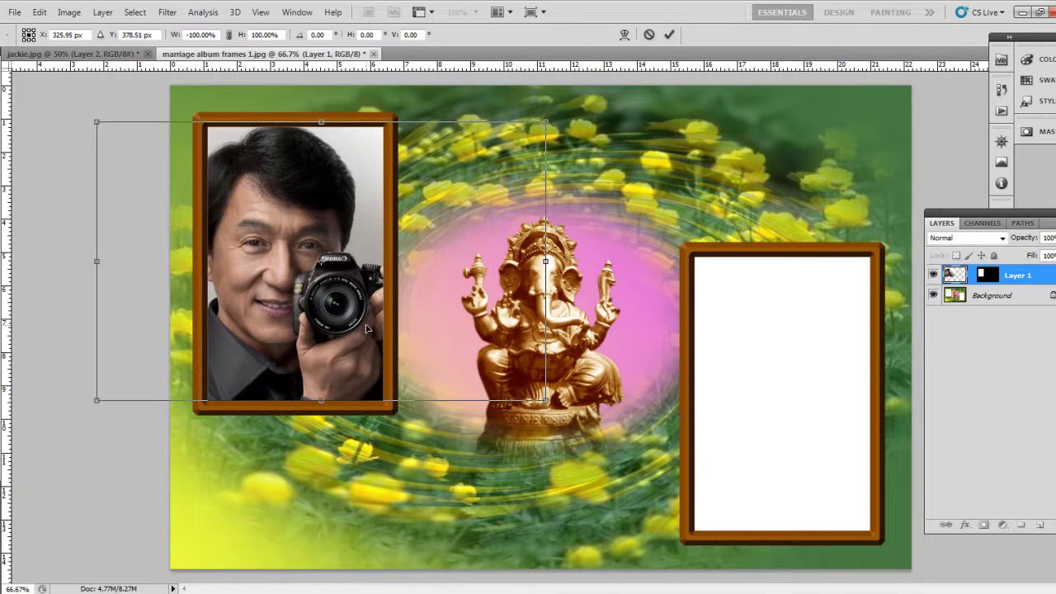
{"action": "right_click", "coordinate": [363, 326]}
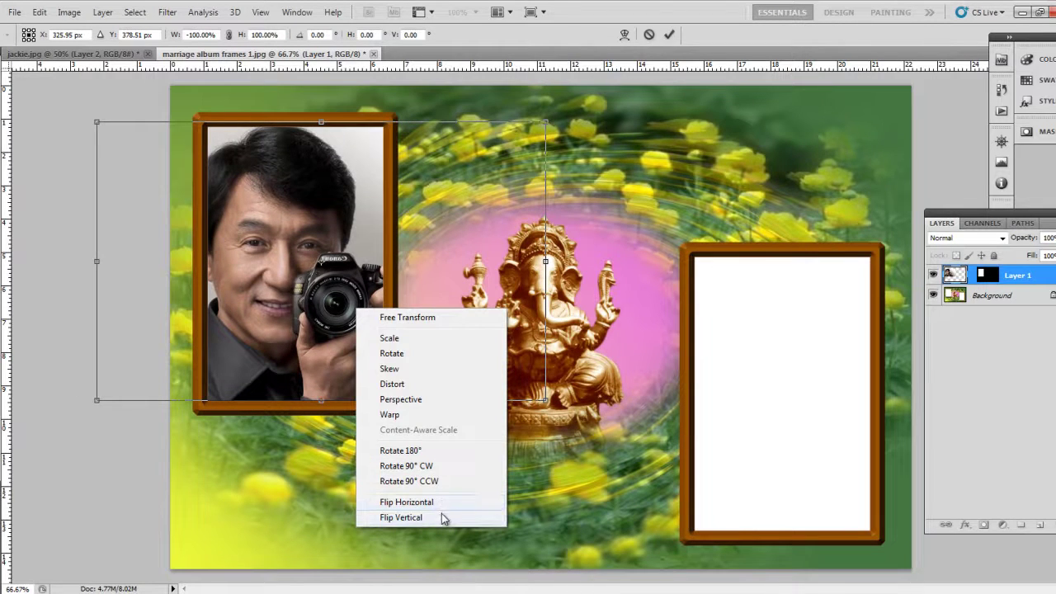
{"action": "left_click", "coordinate": [441, 517]}
Rotate the portrait 180°, 90° CW and 90° CCW back upright, commit, and nudge it
{"action": "right_click", "coordinate": [357, 310]}
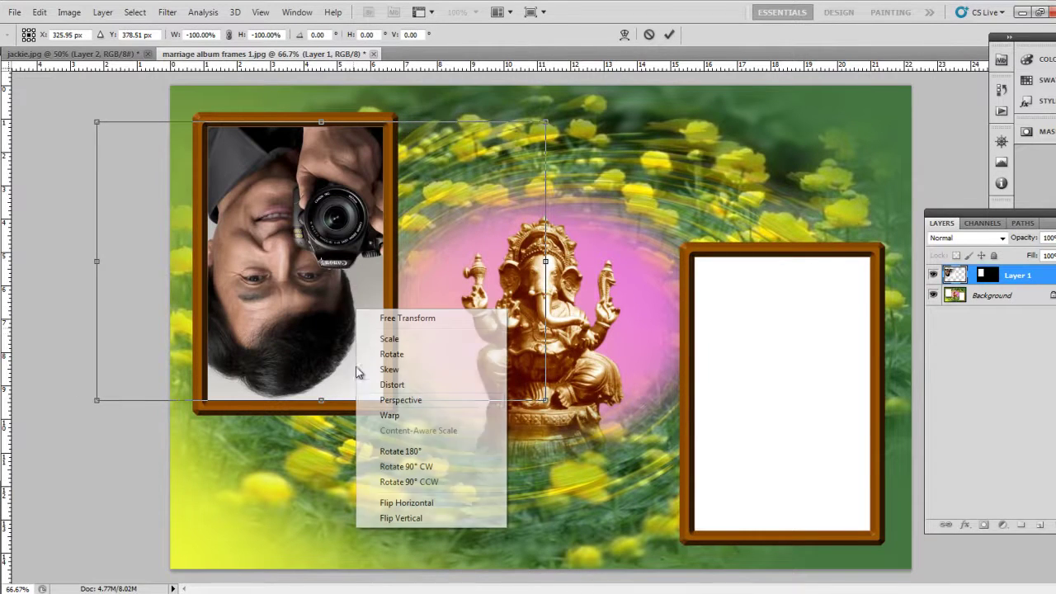
{"action": "left_click", "coordinate": [419, 452]}
{"action": "left_click_drag", "start_coordinate": [400, 338], "coordinate": [346, 334]}
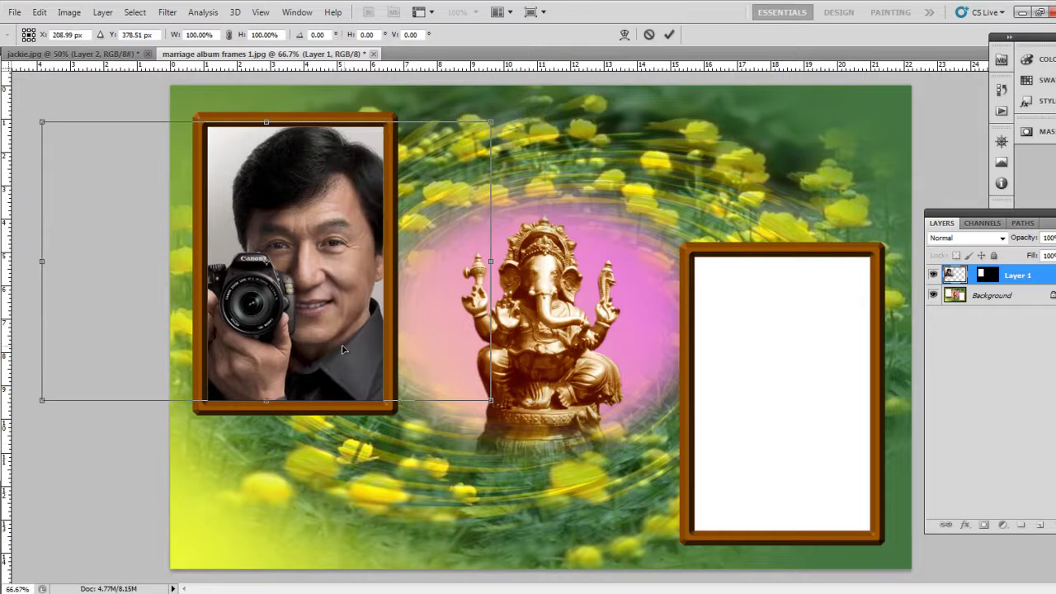
{"action": "right_click", "coordinate": [346, 334]}
{"action": "left_click", "coordinate": [415, 490]}
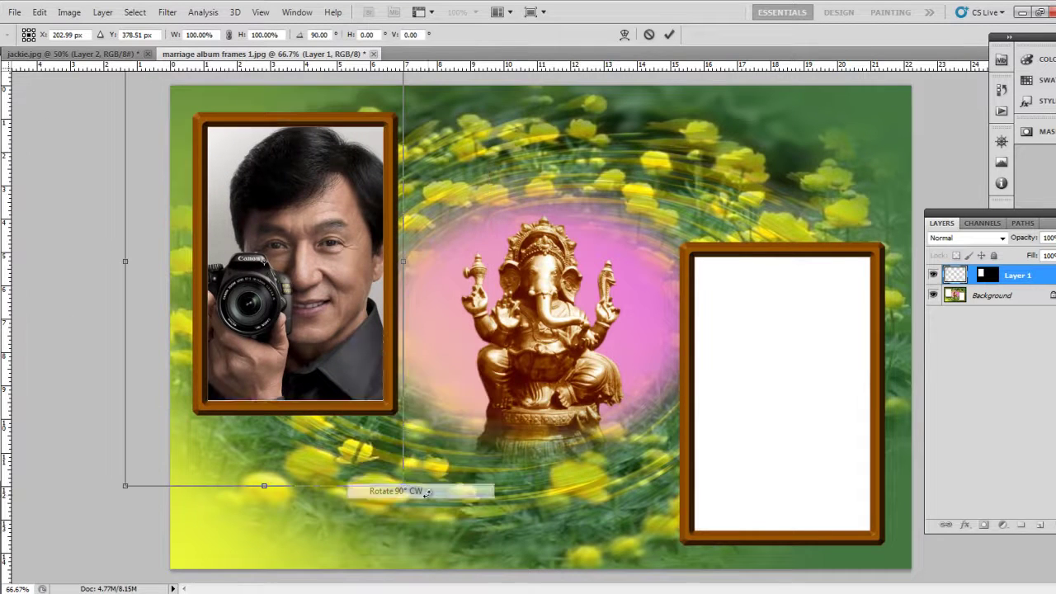
{"action": "right_click", "coordinate": [313, 304]}
{"action": "left_click", "coordinate": [398, 482]}
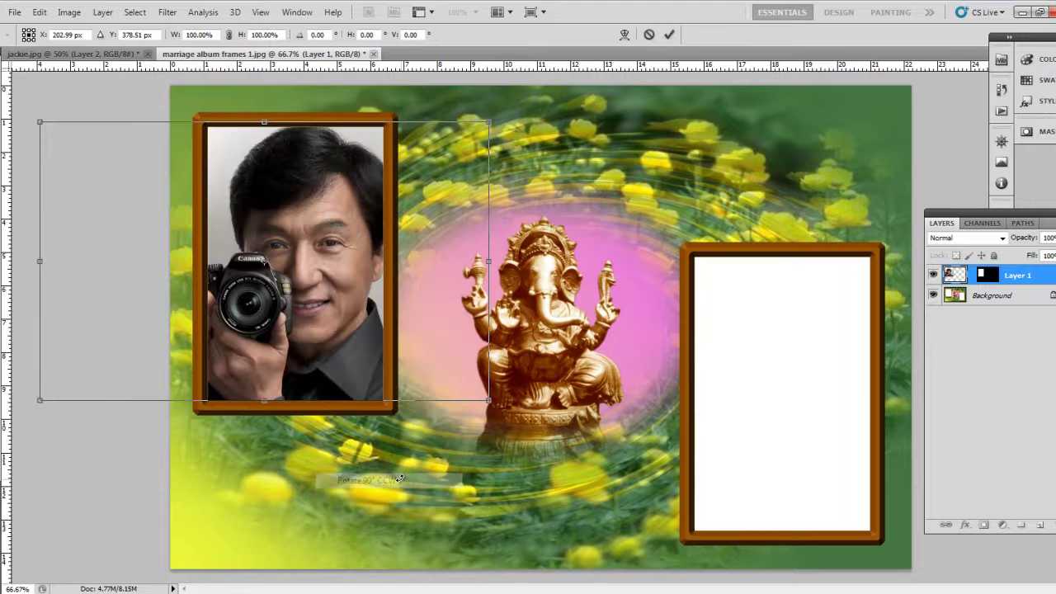
{"action": "key", "text": "Return"}
{"action": "left_click_drag", "start_coordinate": [361, 325], "coordinate": [335, 343]}
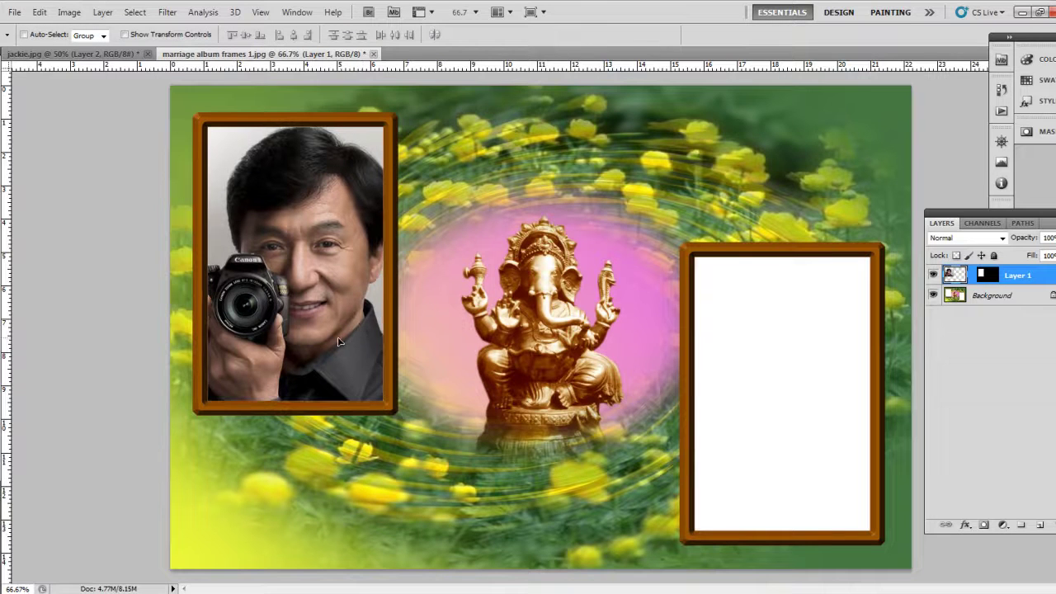
Open Color Settings, showing North America General Purpose 2 with an sRGB working space
{"action": "left_click", "coordinate": [39, 12]}
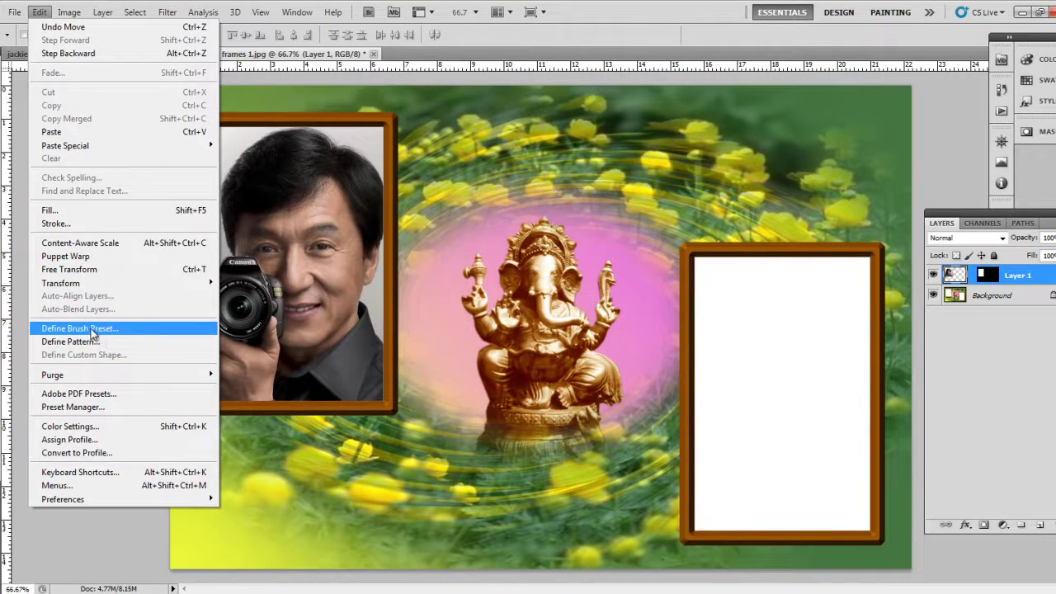
{"action": "key", "text": "Escape"}
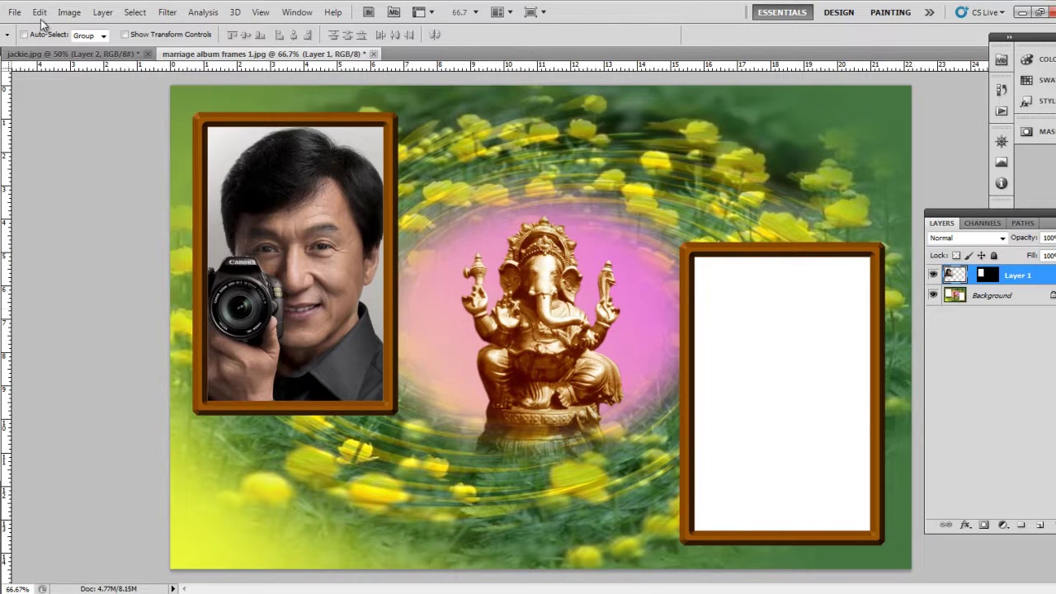
{"action": "left_click", "coordinate": [40, 12]}
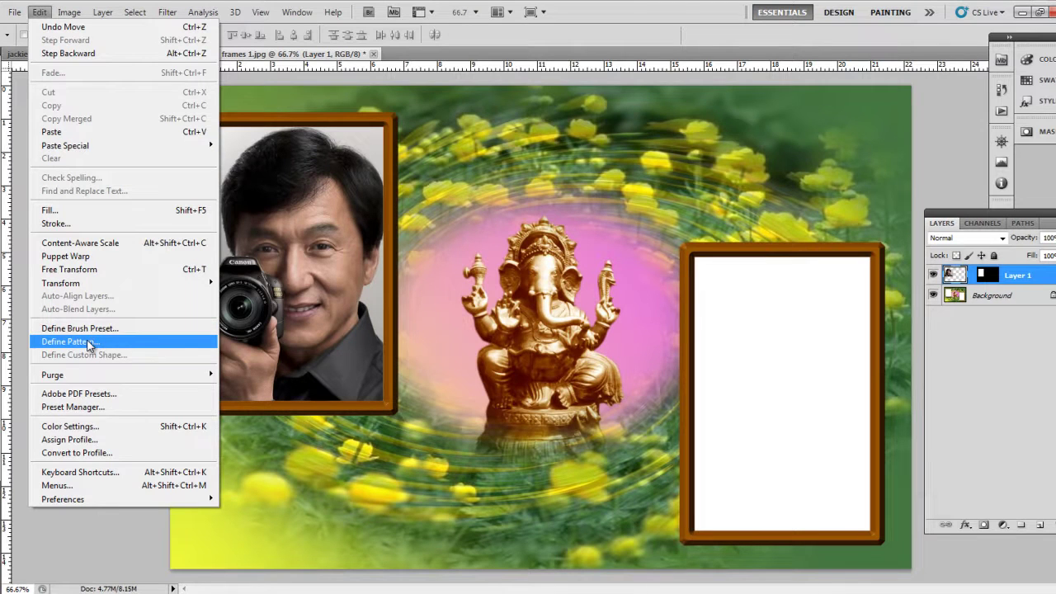
{"action": "left_click", "coordinate": [100, 424]}
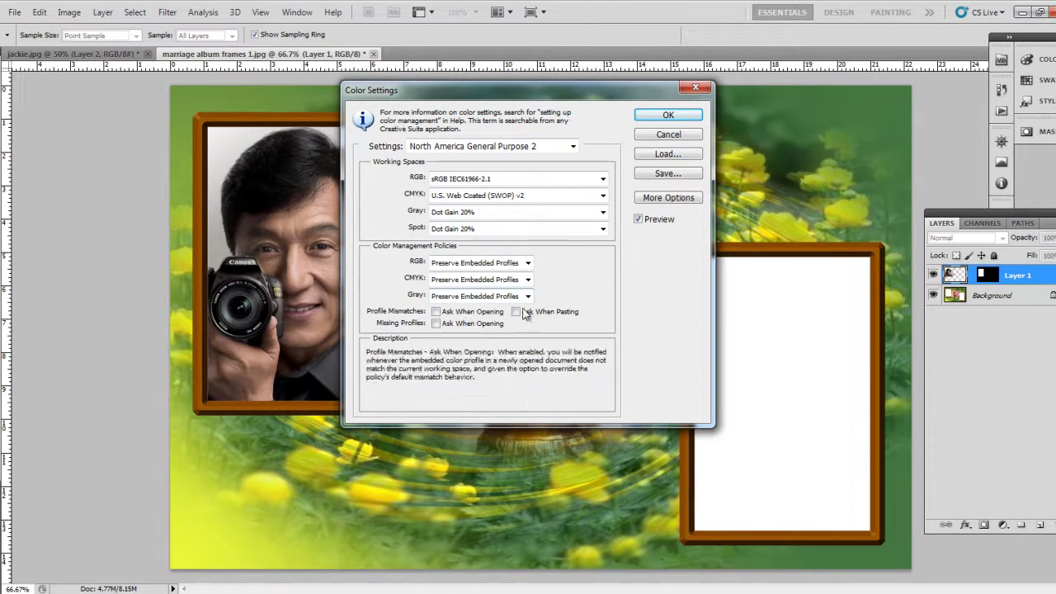
Leave sRGB IEC61966-2.1 as the RGB working space and cancel Color Settings
{"action": "left_click", "coordinate": [602, 178]}
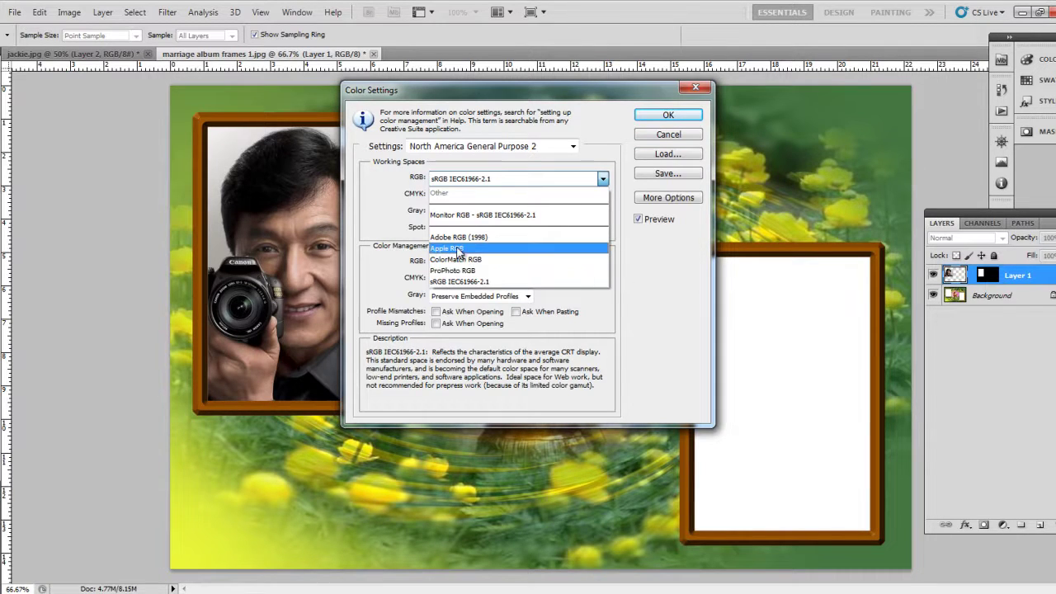
{"action": "left_click", "coordinate": [644, 261]}
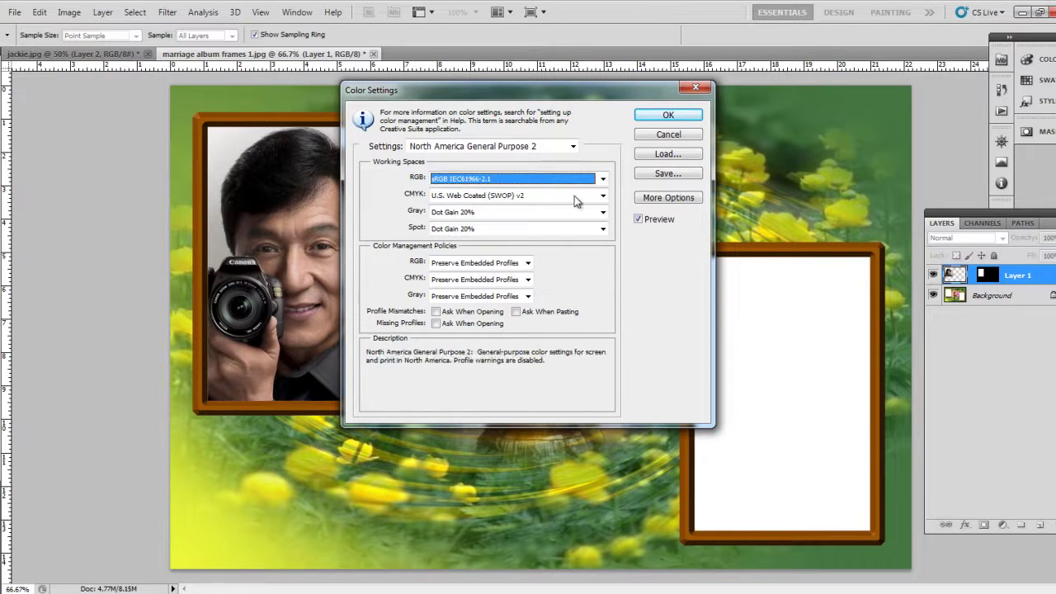
{"action": "left_click", "coordinate": [672, 138]}
{"action": "left_click", "coordinate": [39, 12]}
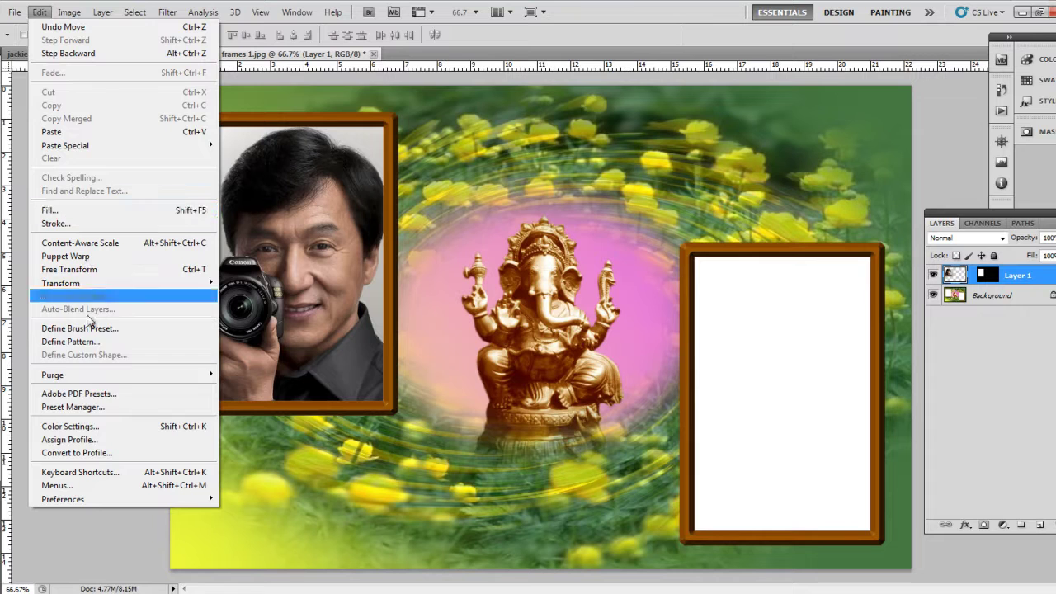
{"action": "left_click", "coordinate": [104, 407]}
{"action": "scroll", "coordinate": [635, 266], "scroll_direction": "down", "scroll_amount": 2}
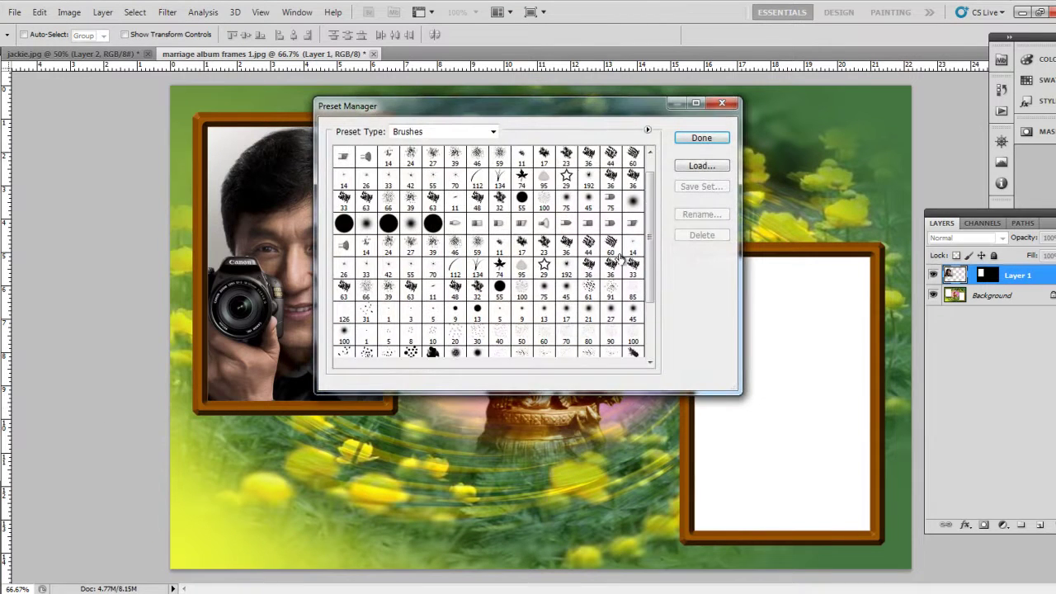
{"action": "scroll", "coordinate": [635, 265], "scroll_direction": "down", "scroll_amount": 3}
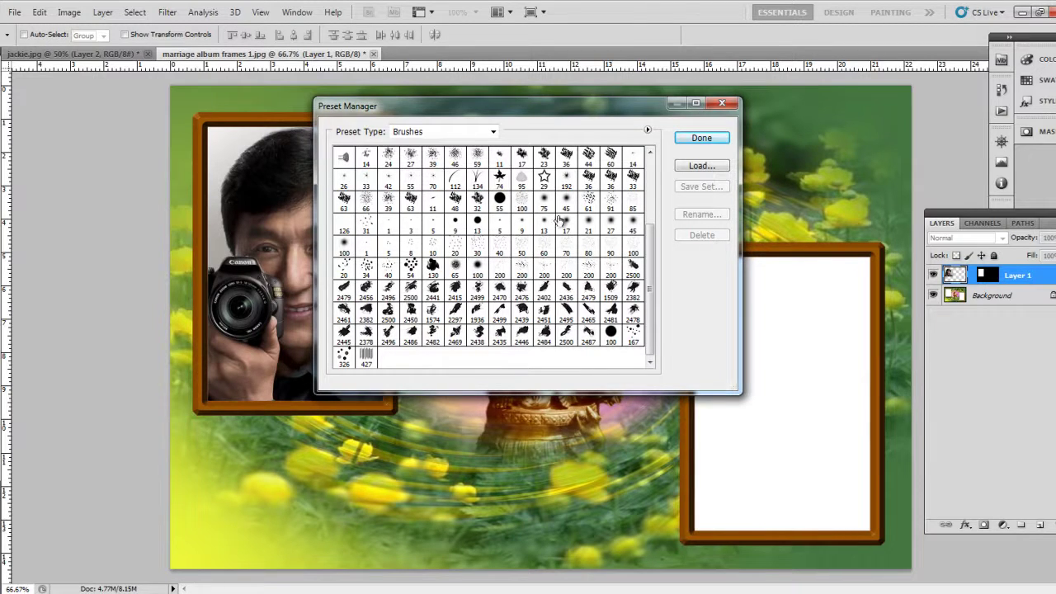
{"action": "scroll", "coordinate": [559, 221], "scroll_direction": "up", "scroll_amount": 3}
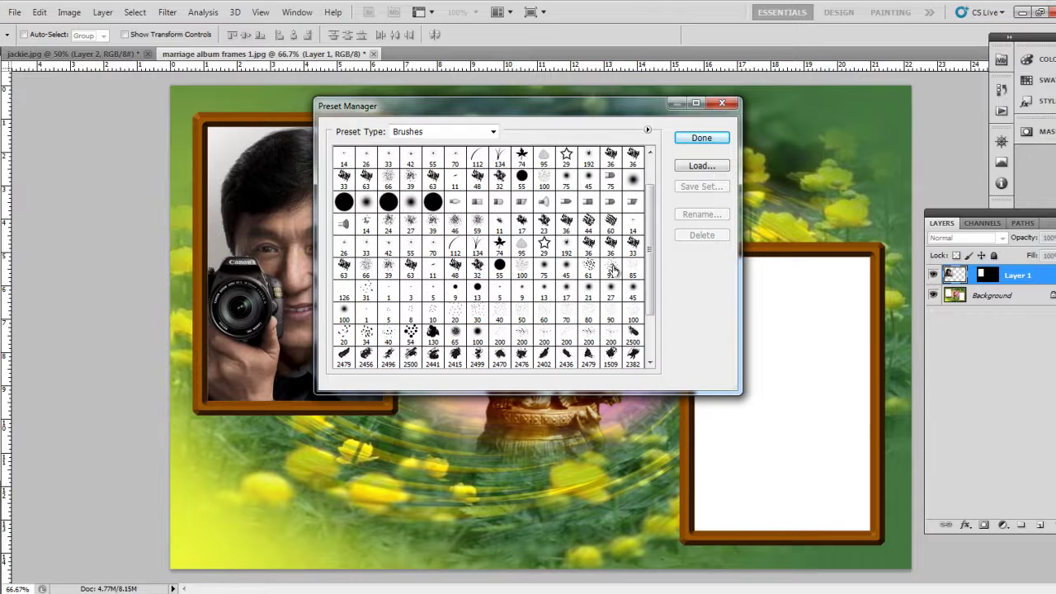
{"action": "left_click", "coordinate": [650, 363]}
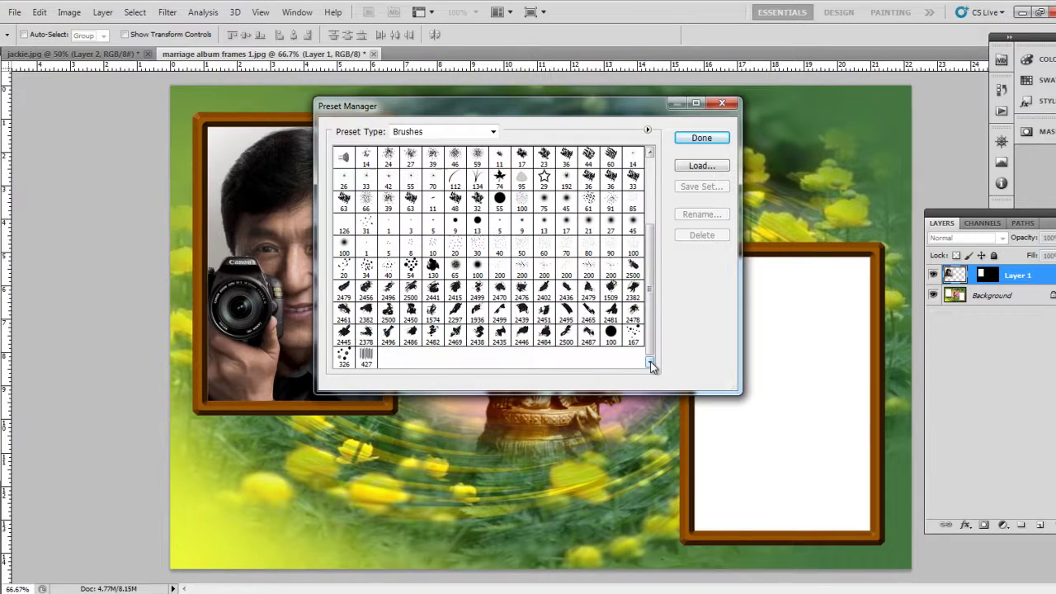
{"action": "left_click", "coordinate": [700, 166]}
{"action": "left_click", "coordinate": [722, 103]}
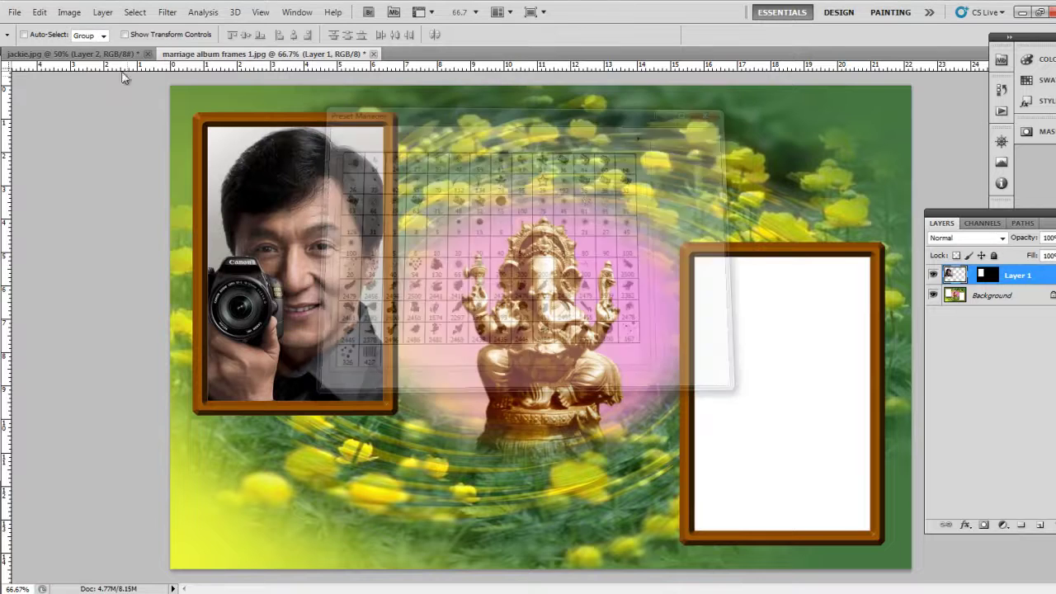
{"action": "left_click", "coordinate": [40, 12]}
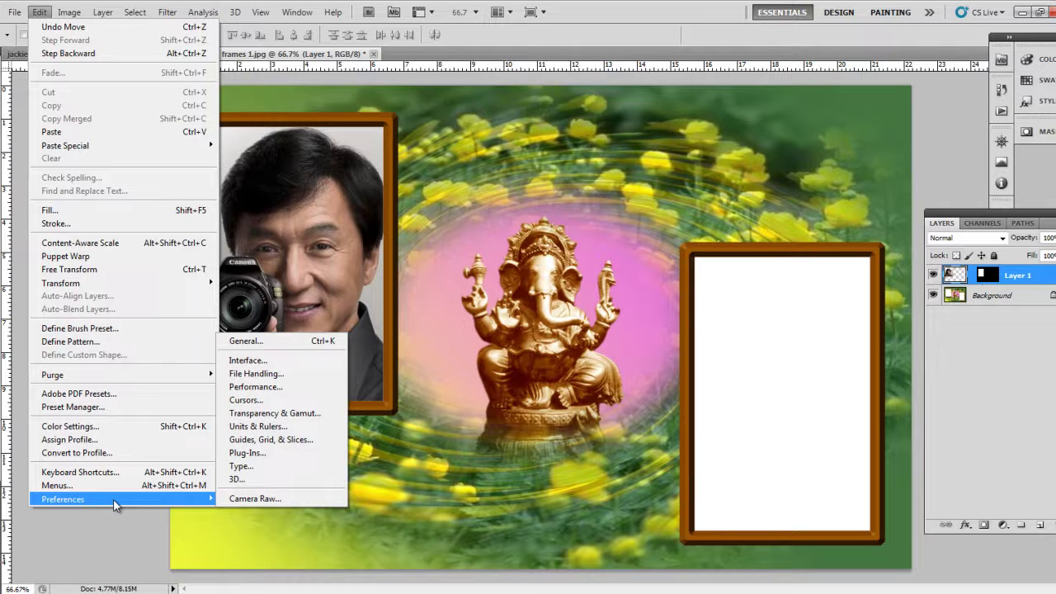
{"action": "mouse_move", "coordinate": [63, 499]}
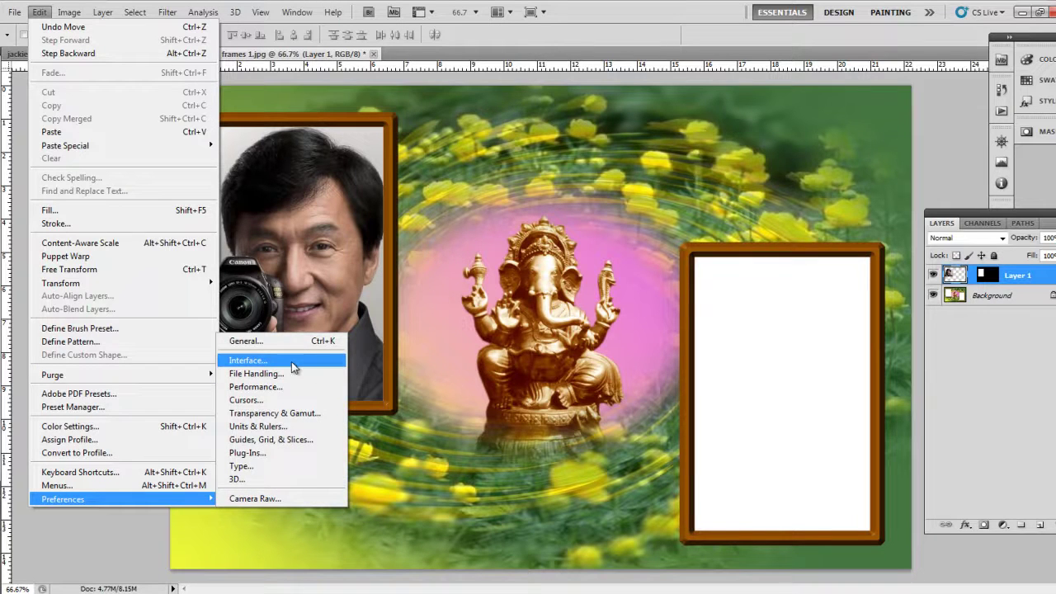
{"action": "left_click", "coordinate": [321, 340]}
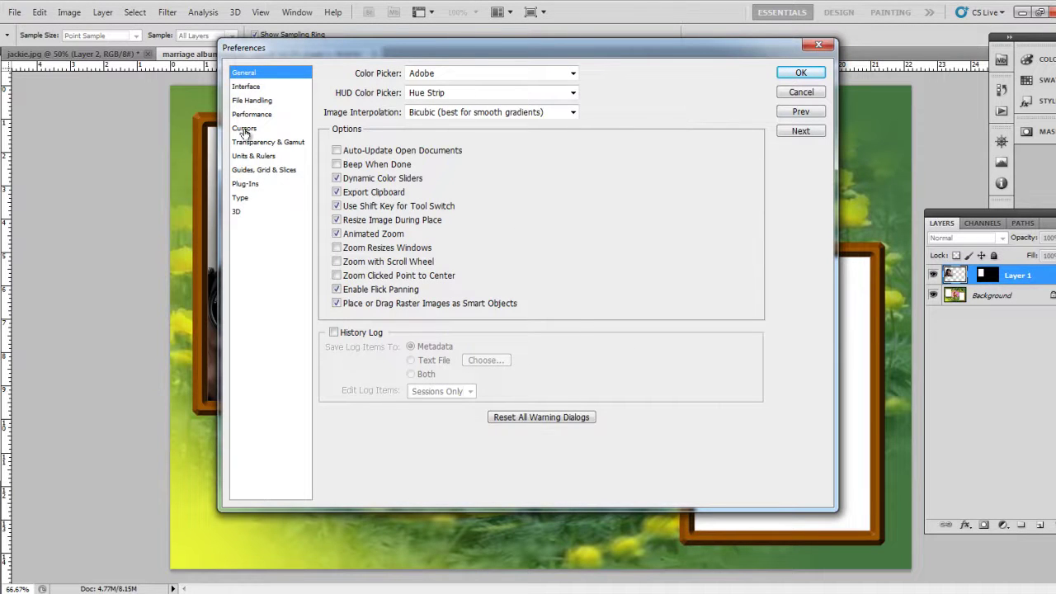
{"action": "left_click", "coordinate": [804, 112]}
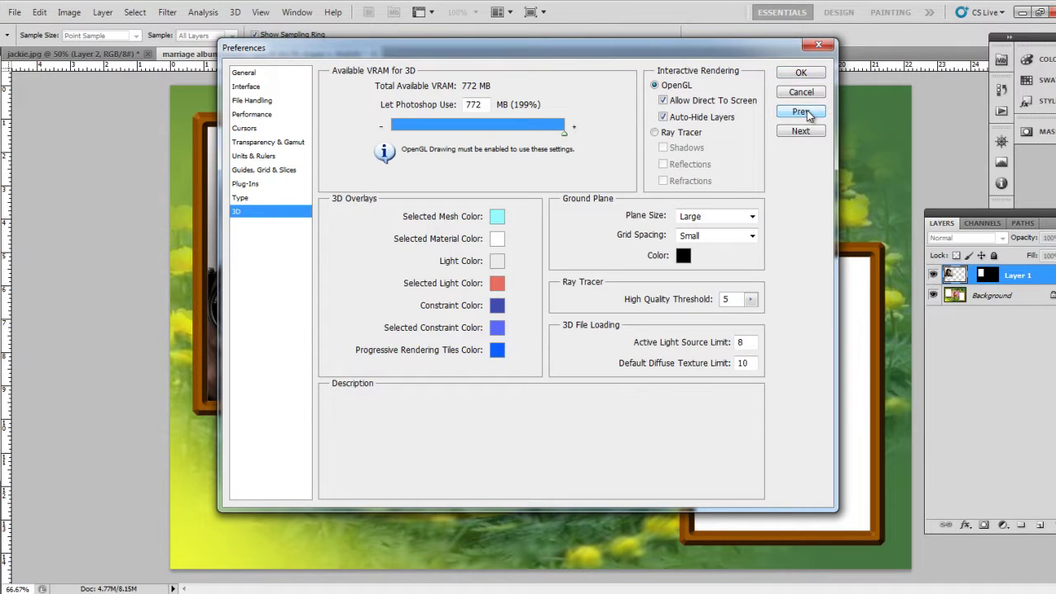
{"action": "left_click", "coordinate": [804, 112]}
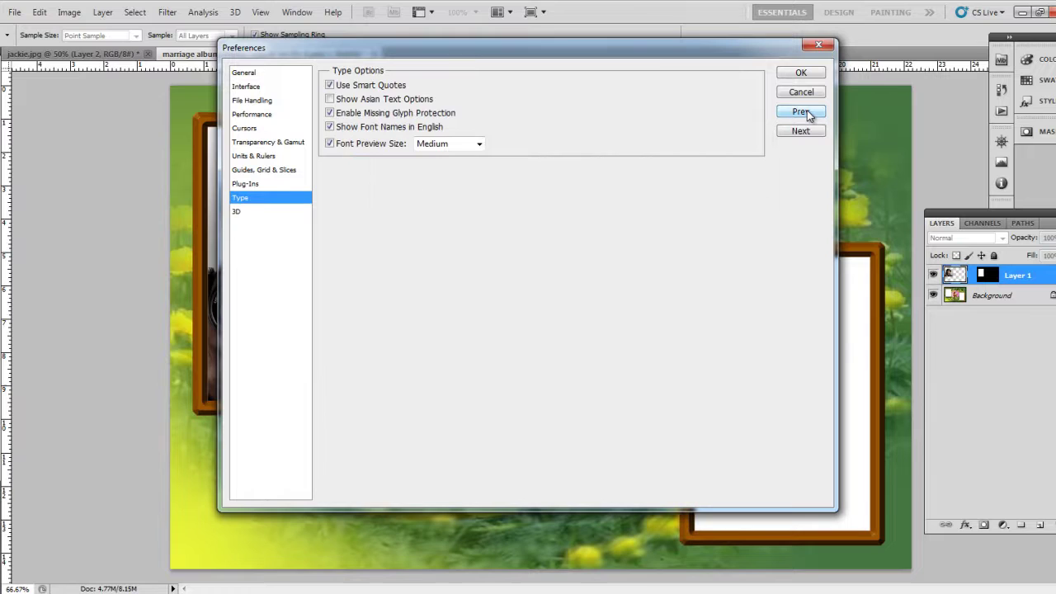
{"action": "left_click", "coordinate": [804, 112]}
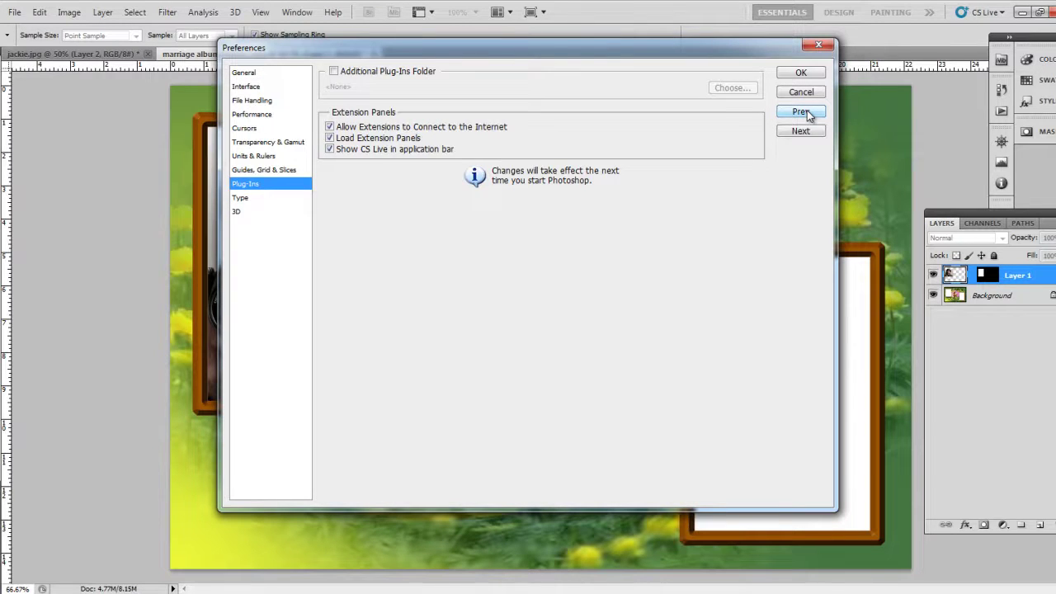
{"action": "left_click", "coordinate": [804, 112]}
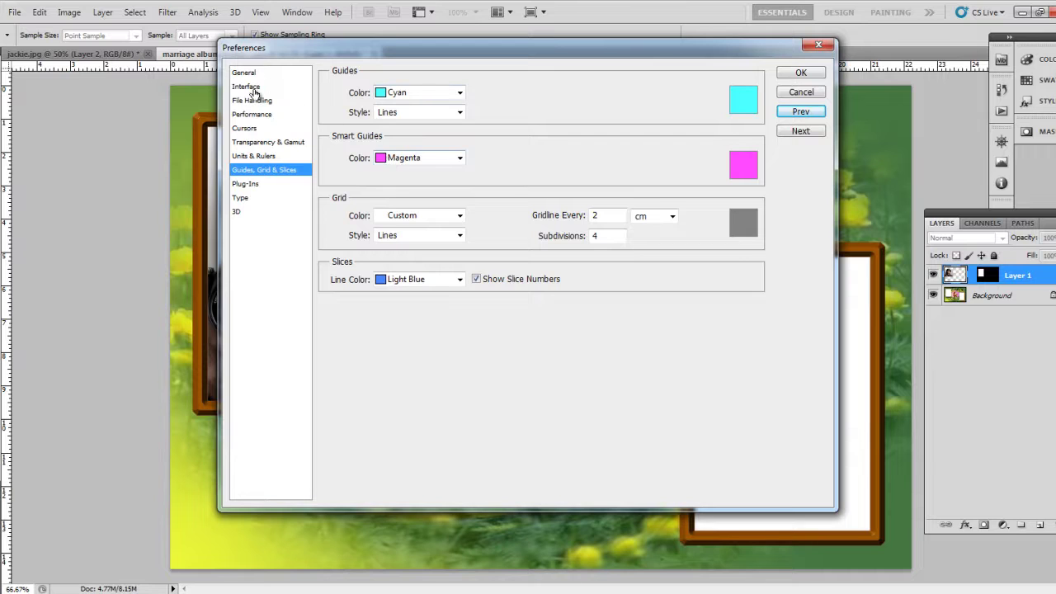
{"action": "left_click", "coordinate": [816, 112]}
{"action": "double_click", "coordinate": [420, 151]}
{"action": "left_click", "coordinate": [804, 114]}
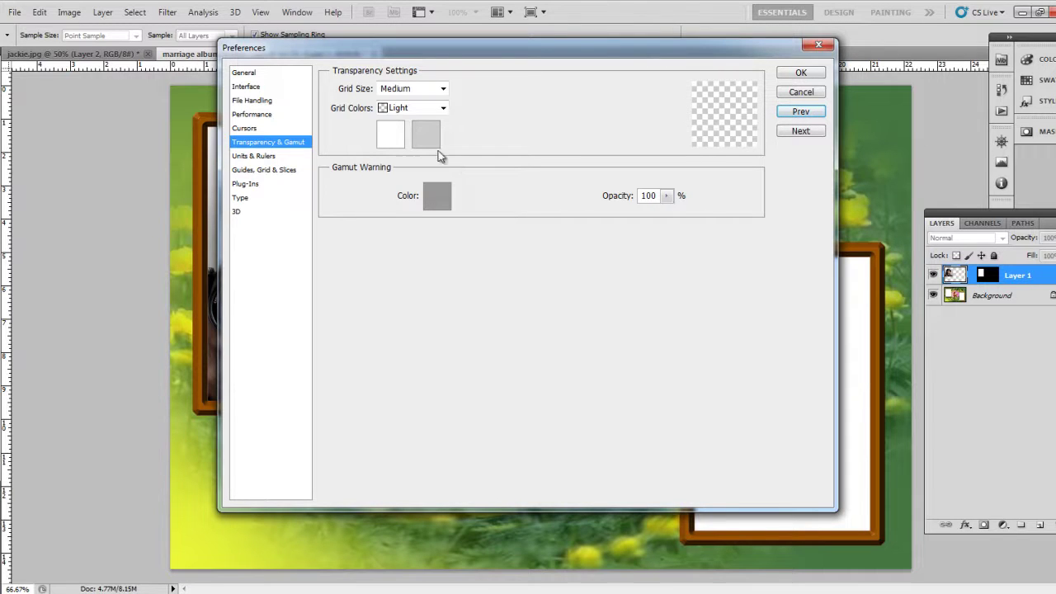
{"action": "left_click", "coordinate": [800, 113]}
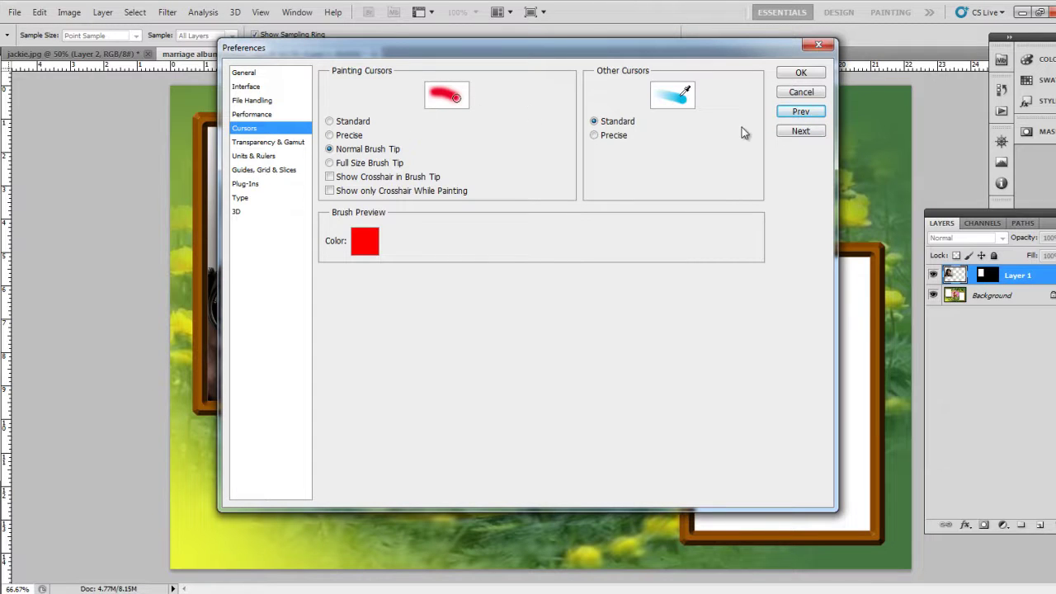
{"action": "left_click", "coordinate": [799, 112]}
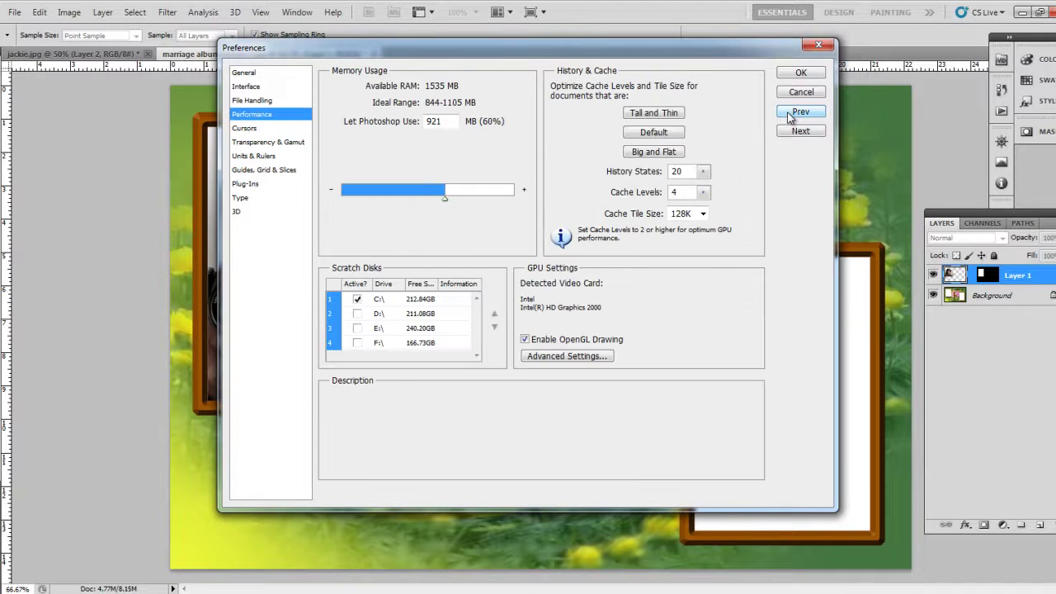
{"action": "mouse_move", "coordinate": [653, 234]}
{"action": "left_click", "coordinate": [798, 113]}
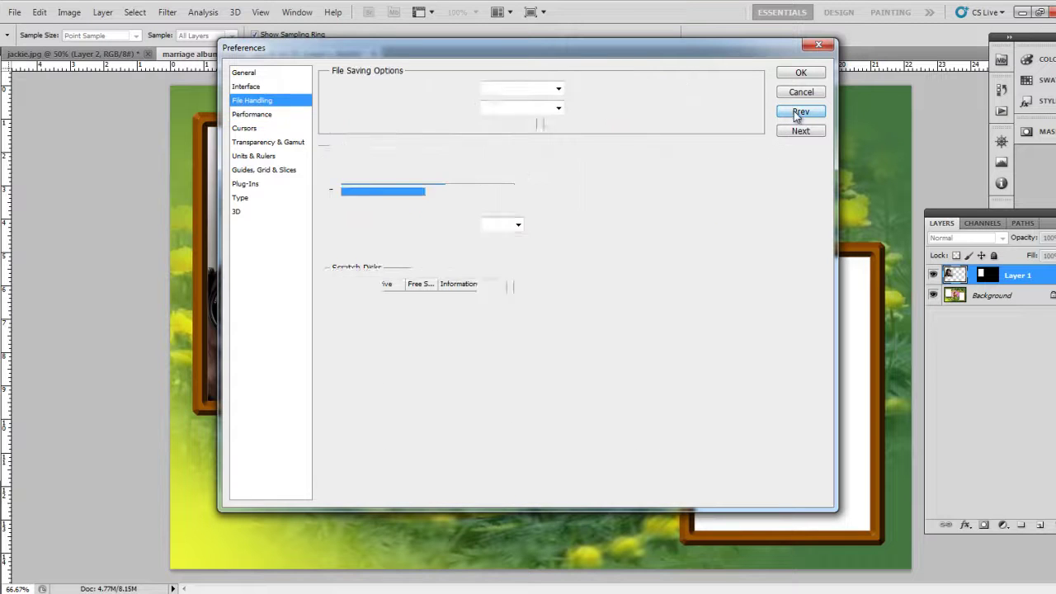
{"action": "left_click", "coordinate": [797, 116]}
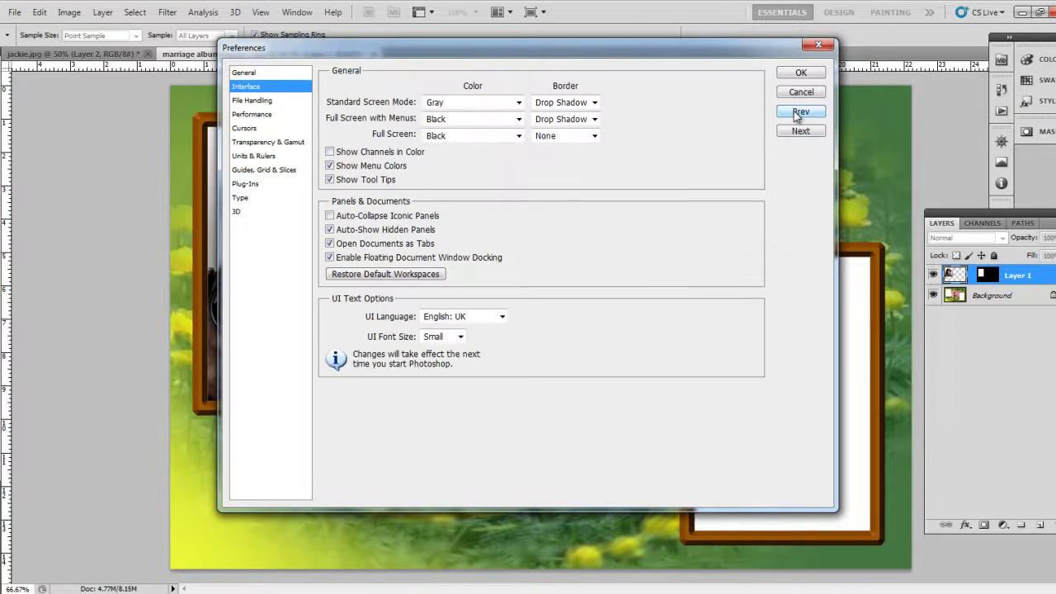
{"action": "left_click", "coordinate": [801, 113]}
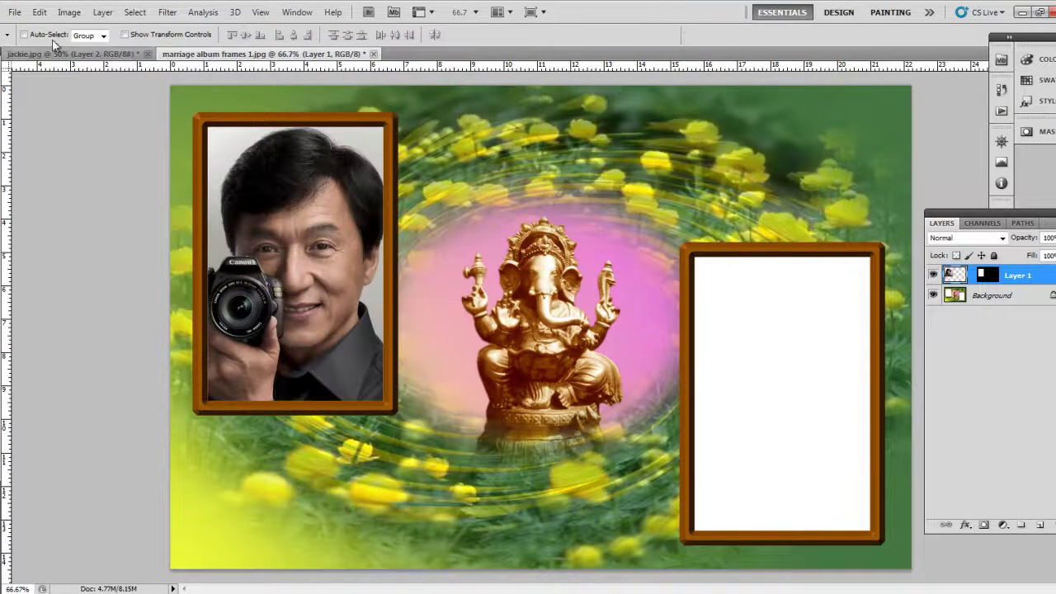
{"action": "left_click", "coordinate": [39, 12]}
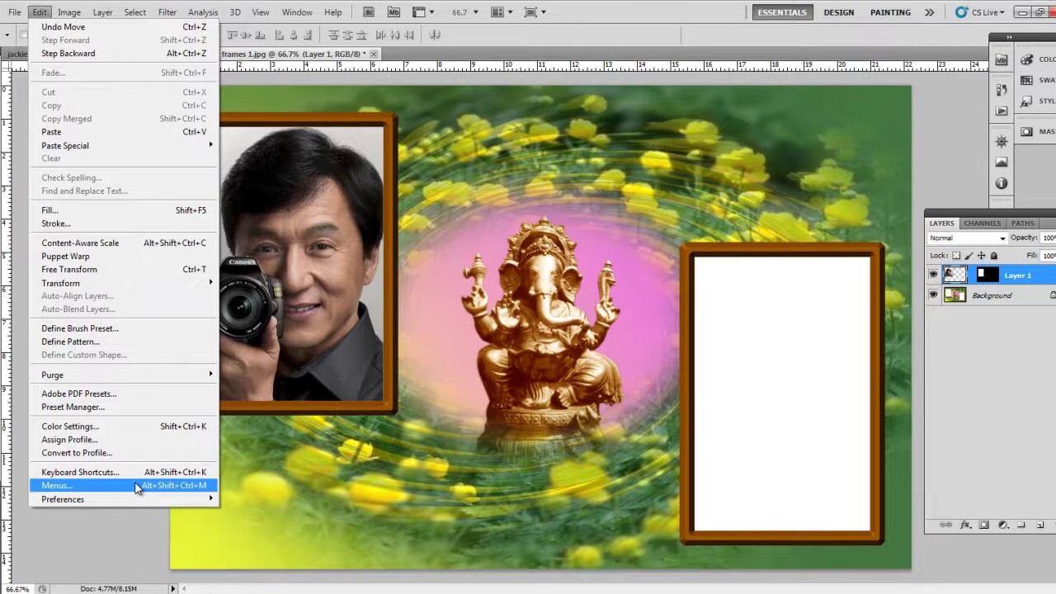
{"action": "left_click", "coordinate": [137, 487]}
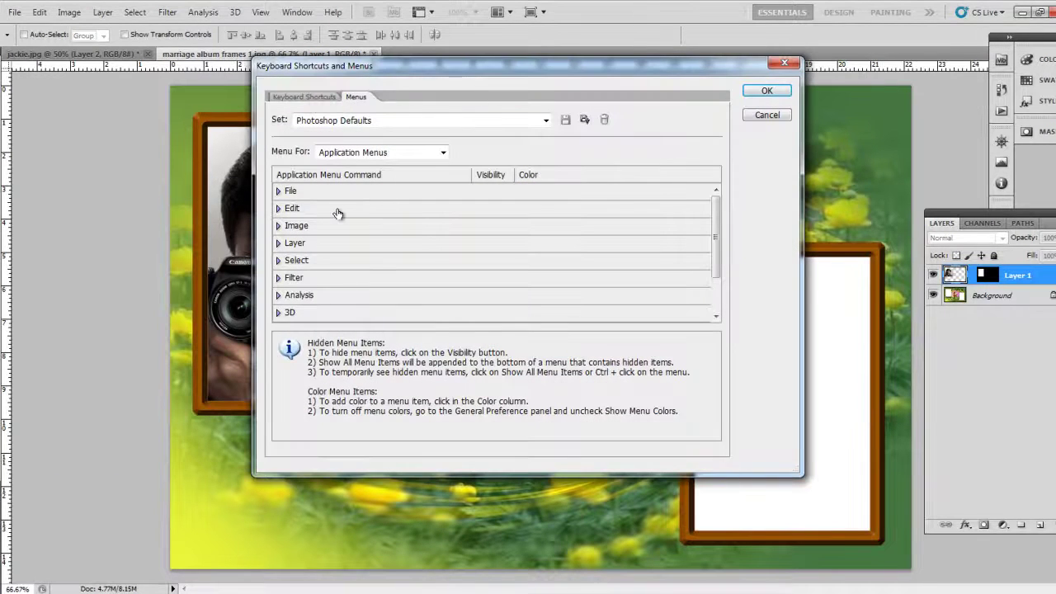
{"action": "left_click", "coordinate": [334, 192]}
{"action": "left_click", "coordinate": [278, 191]}
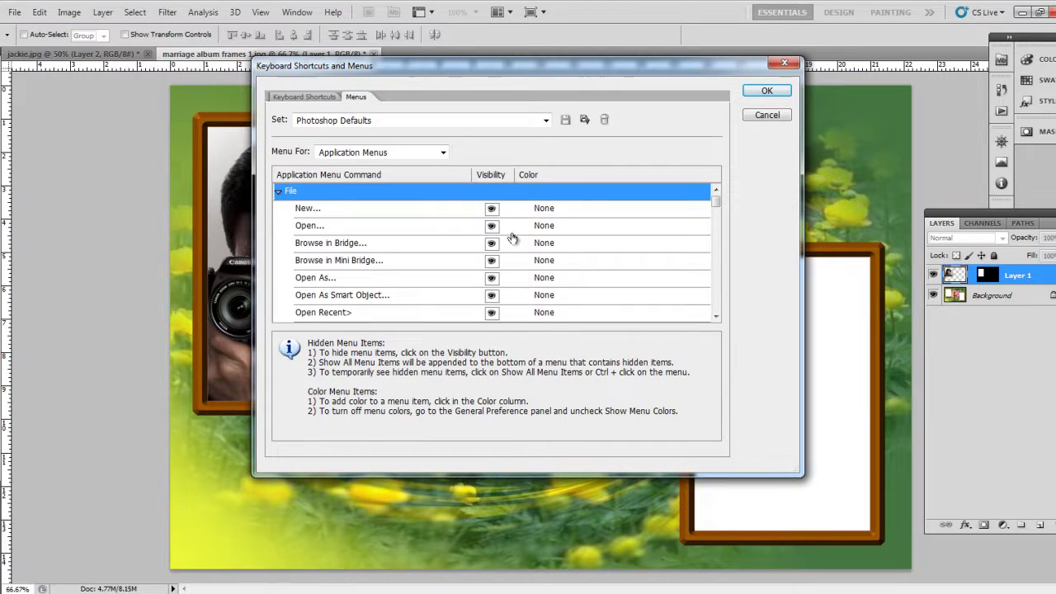
{"action": "scroll", "coordinate": [540, 264], "scroll_direction": "down", "scroll_amount": 1}
{"action": "scroll", "coordinate": [549, 284], "scroll_direction": "down", "scroll_amount": 1}
{"action": "scroll", "coordinate": [552, 290], "scroll_direction": "up", "scroll_amount": 1}
{"action": "scroll", "coordinate": [561, 294], "scroll_direction": "up", "scroll_amount": 1}
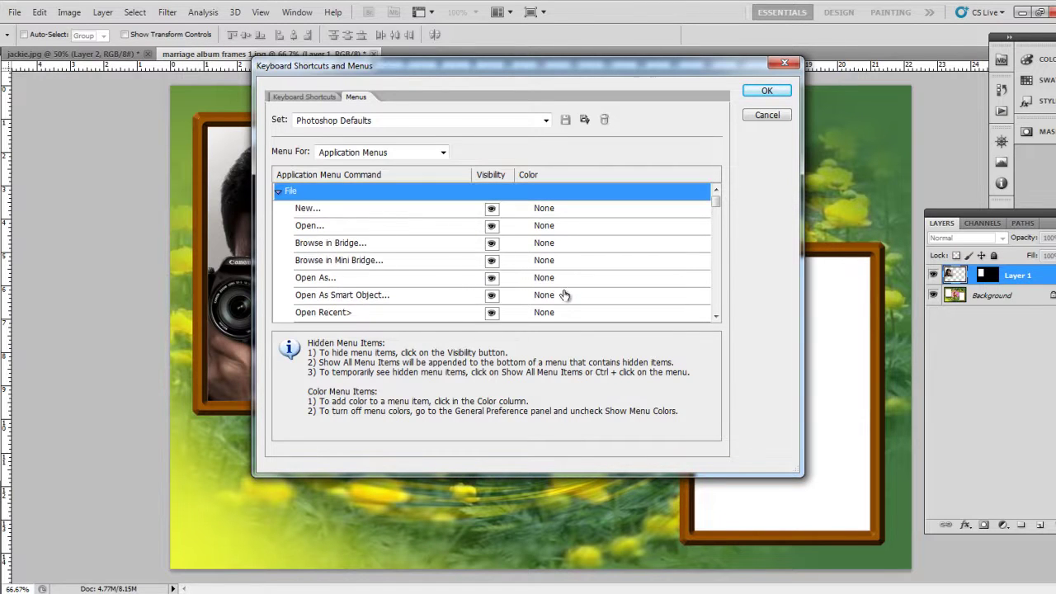
{"action": "left_click", "coordinate": [278, 191]}
{"action": "left_click", "coordinate": [507, 125]}
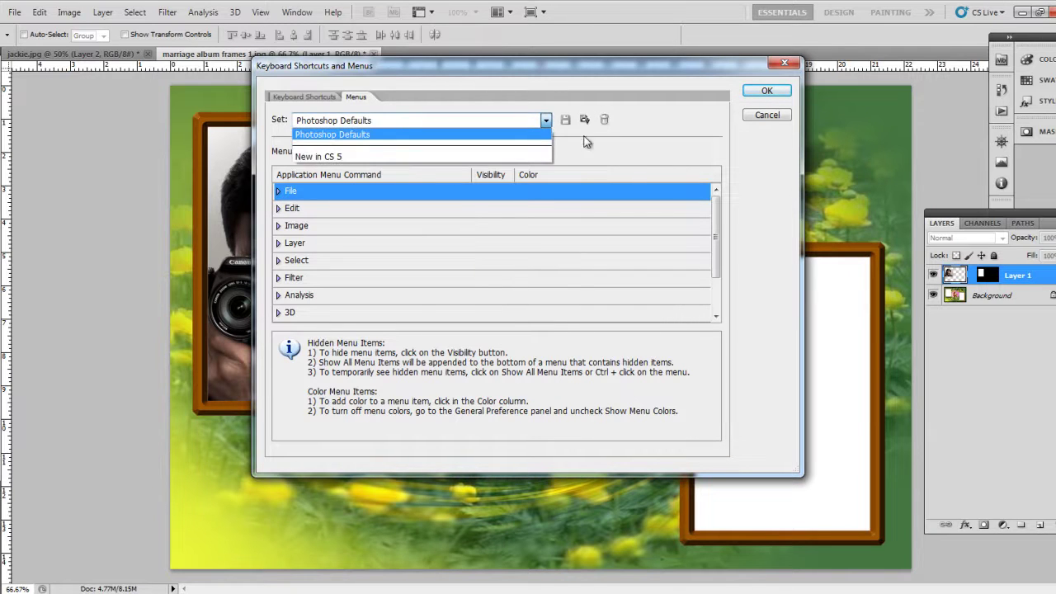
{"action": "left_click", "coordinate": [621, 171]}
{"action": "left_click", "coordinate": [780, 117]}
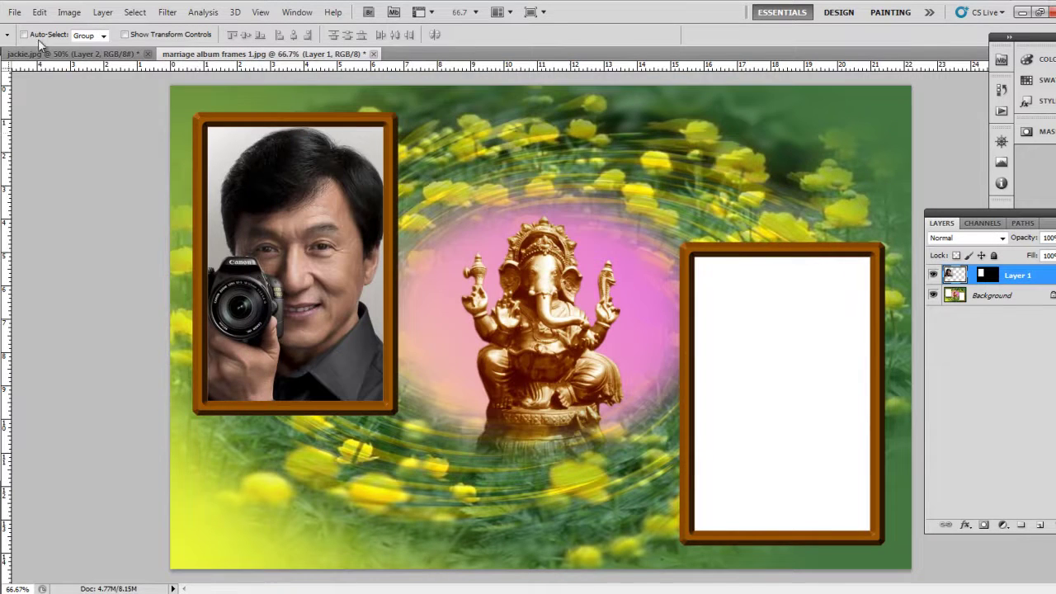
{"action": "left_click", "coordinate": [39, 11]}
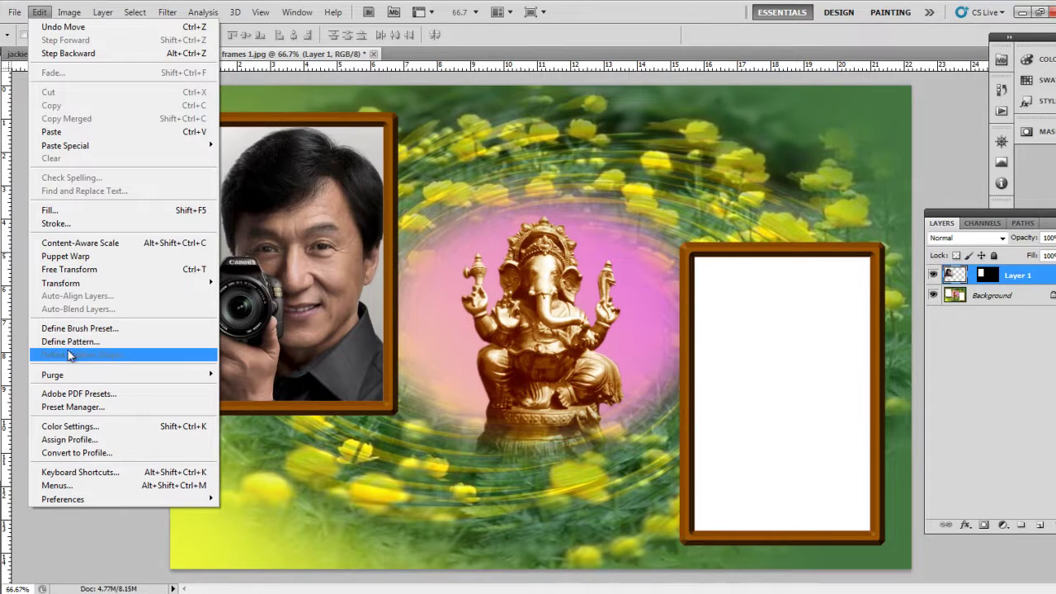
{"action": "left_click", "coordinate": [23, 415]}
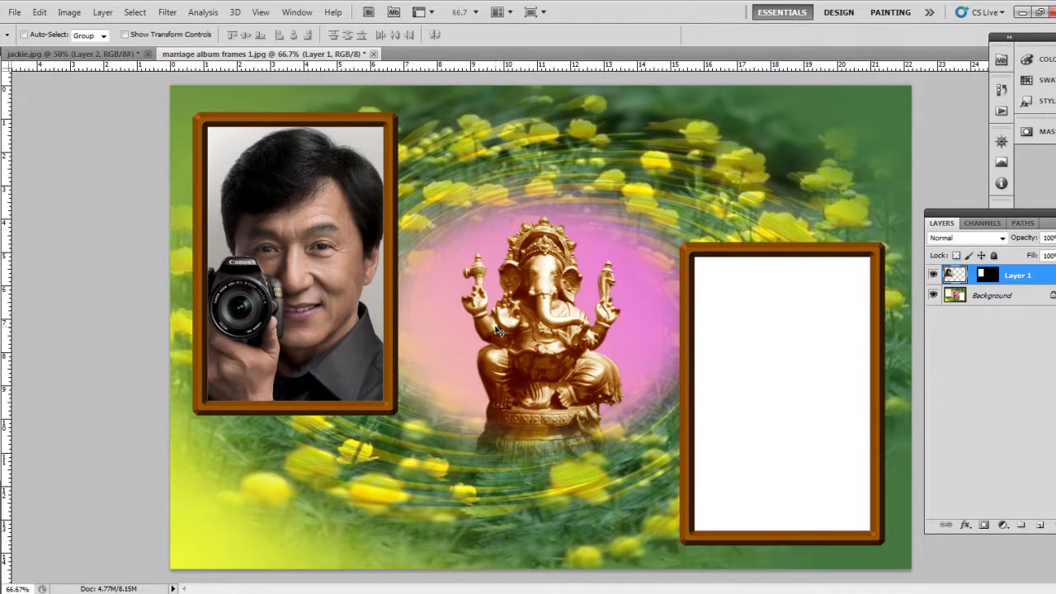